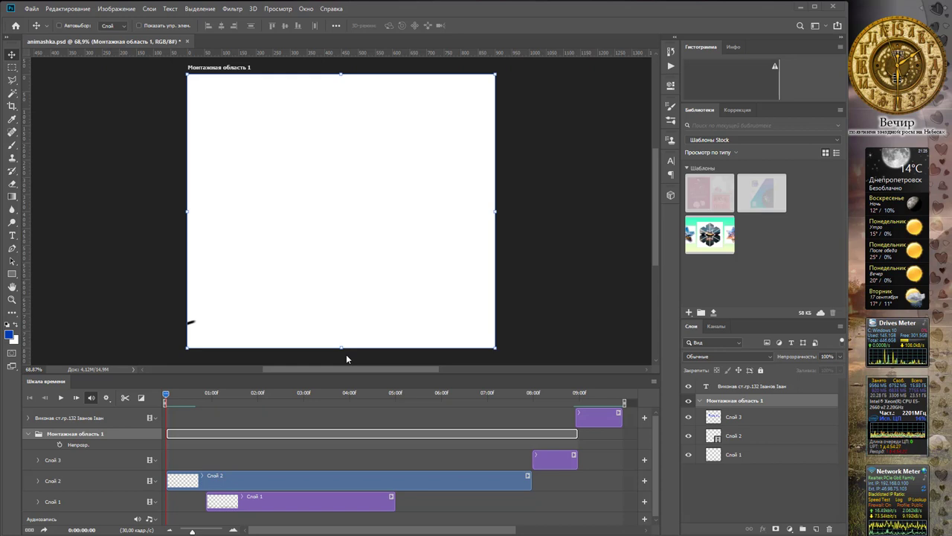
- Play back the existing rocket animation in animashka.psd, then stop it
click(60, 398)
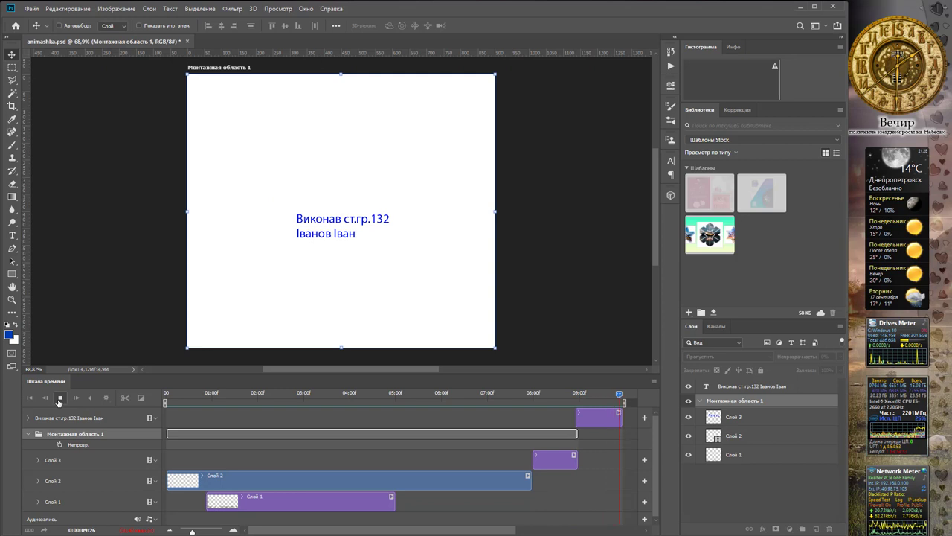
click(60, 398)
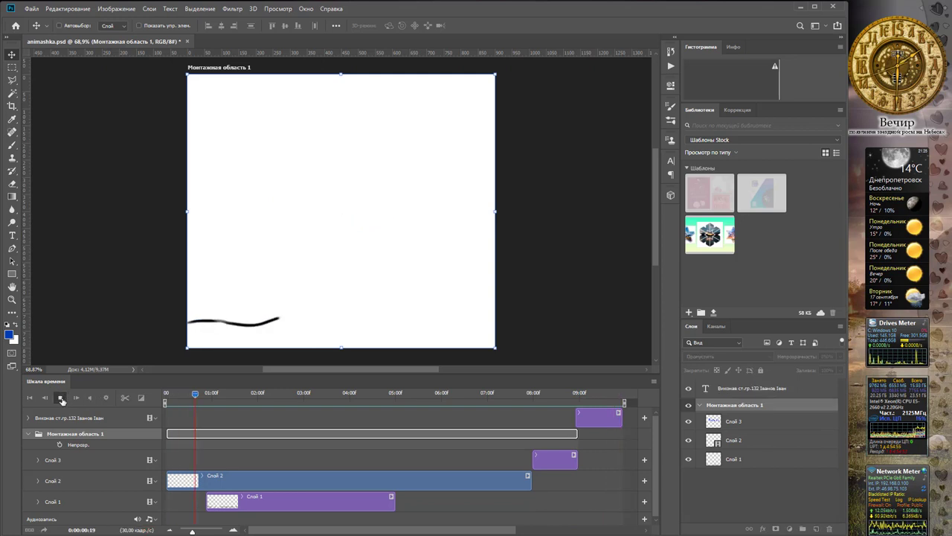
click(35, 10)
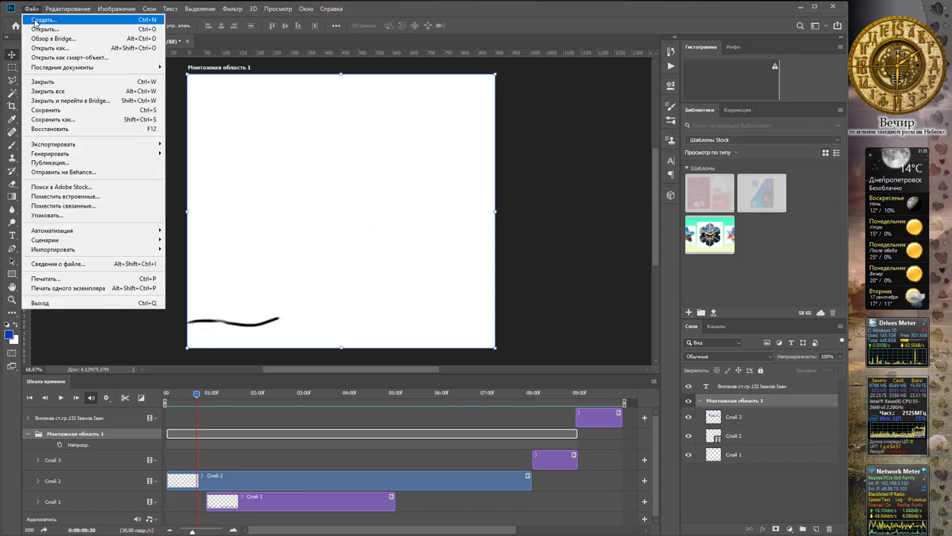
- Create a new blank document: width 900 px, height 800 px, 72 ppi, white background
click(36, 19)
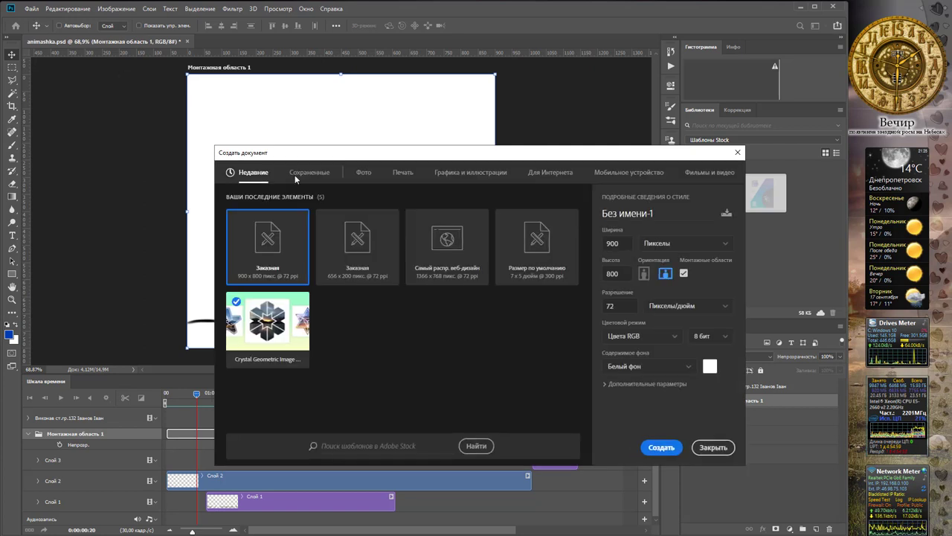
click(617, 243)
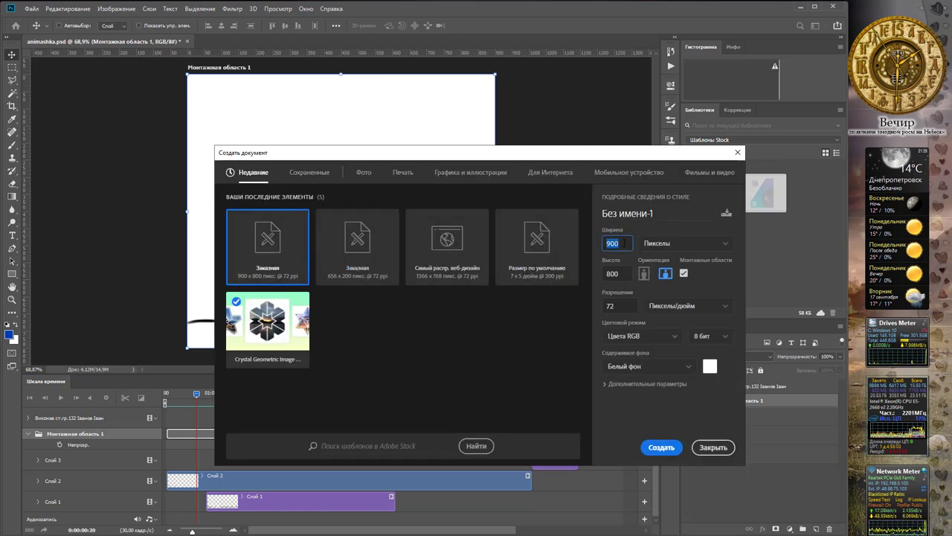
drag(625, 243, 593, 245)
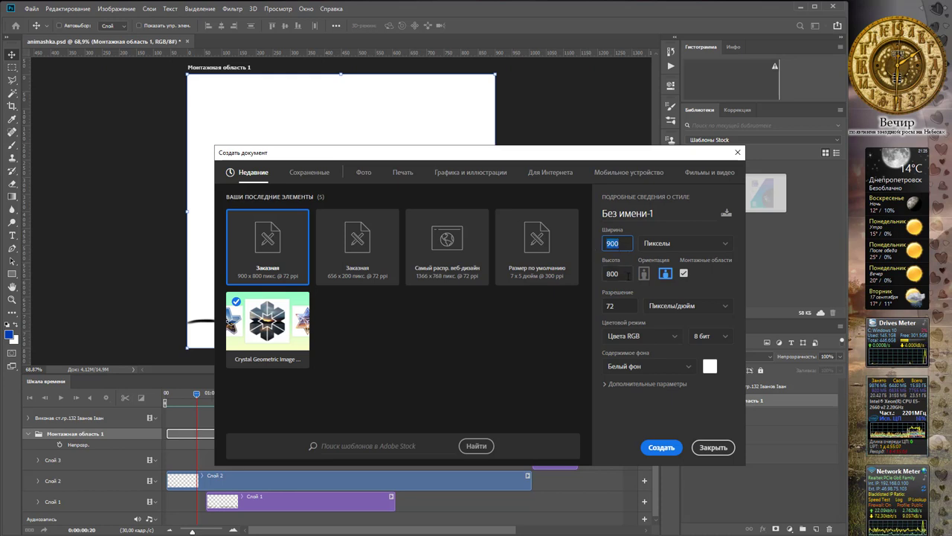
key(Tab)
key(Tab)
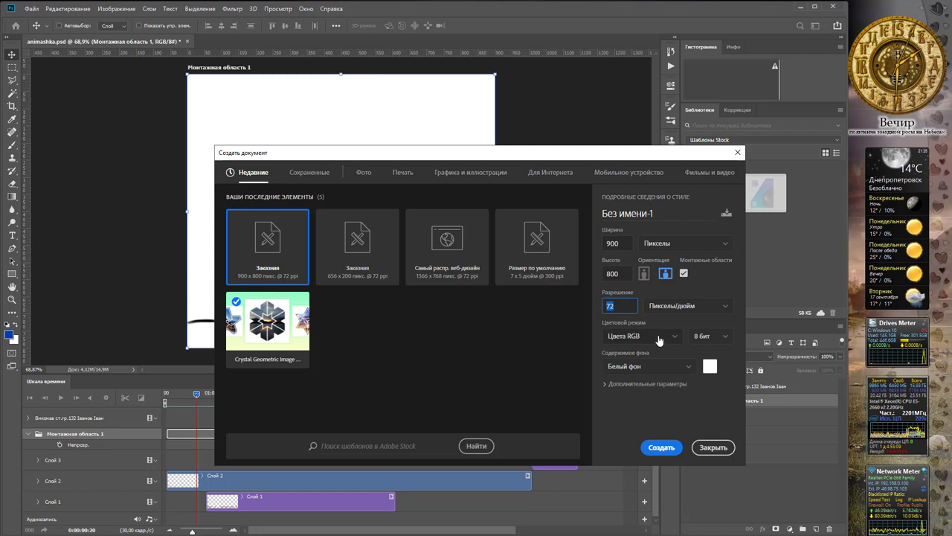
click(666, 450)
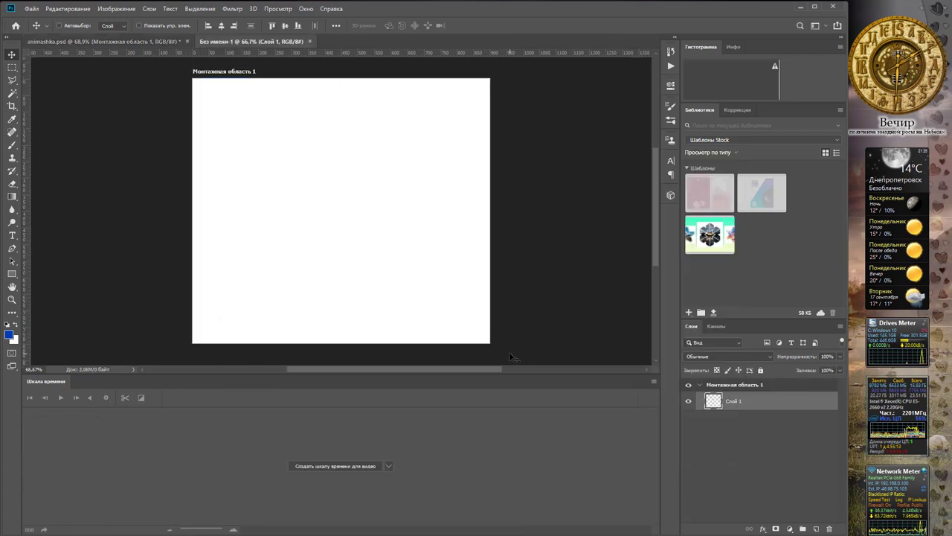
- Add a 30 fps video timeline and reset colours to default black and white
click(389, 467)
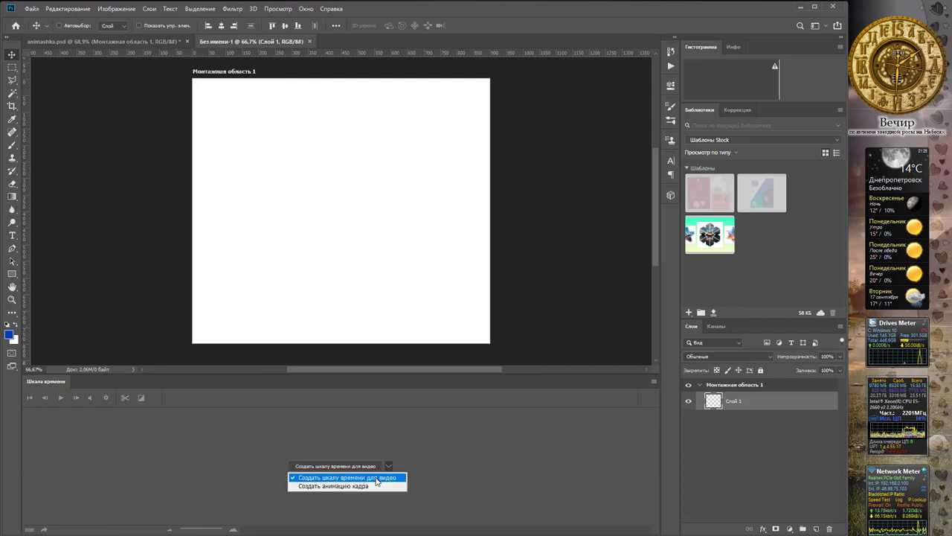
click(375, 478)
click(354, 467)
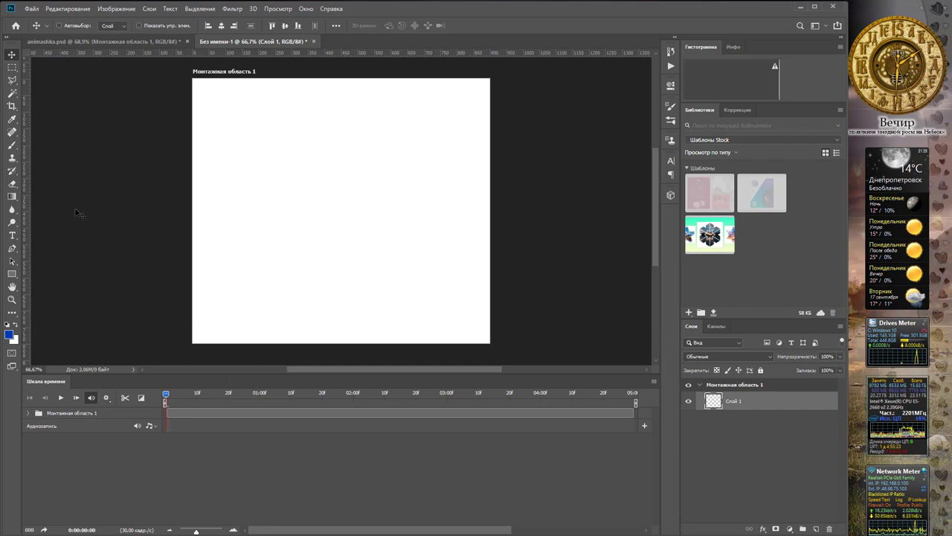
click(8, 326)
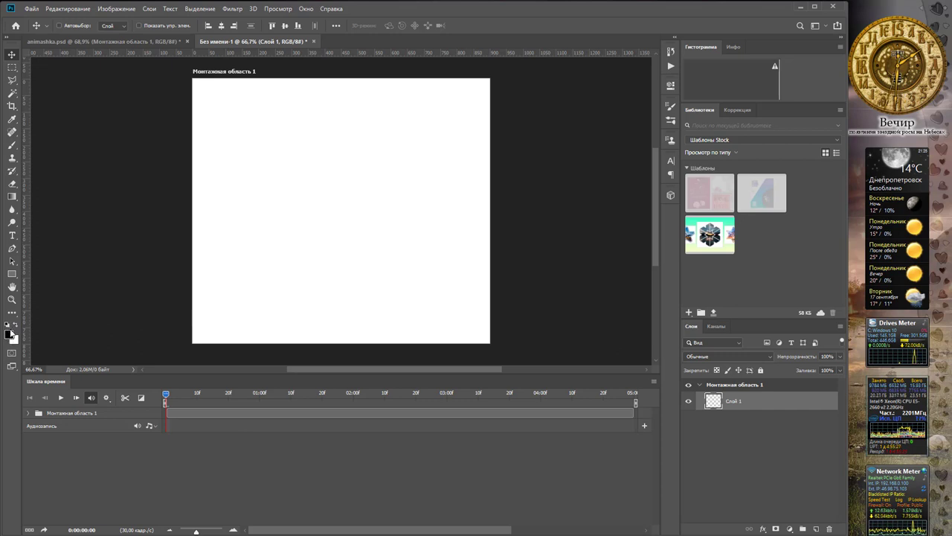
- With a 20 px brush, paint a black wavy line across the canvas bottom
click(12, 145)
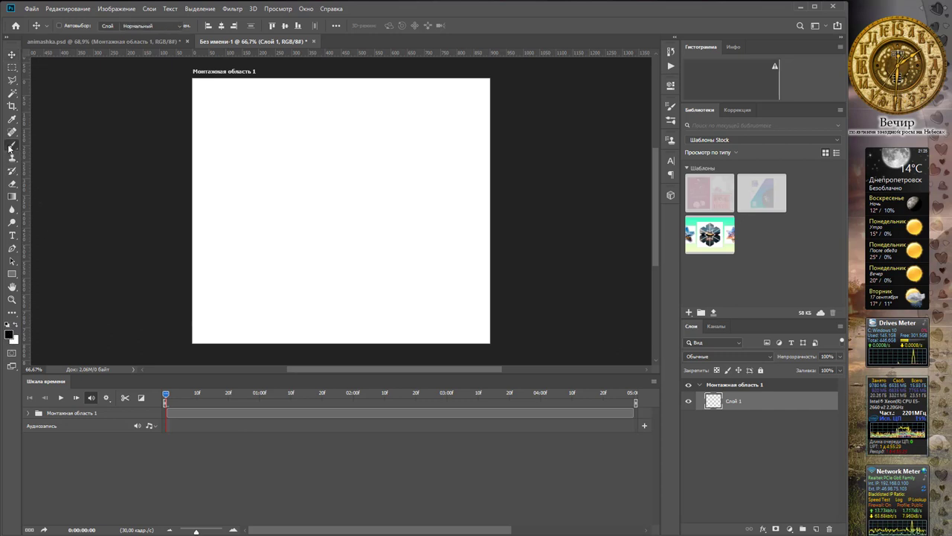
click(70, 140)
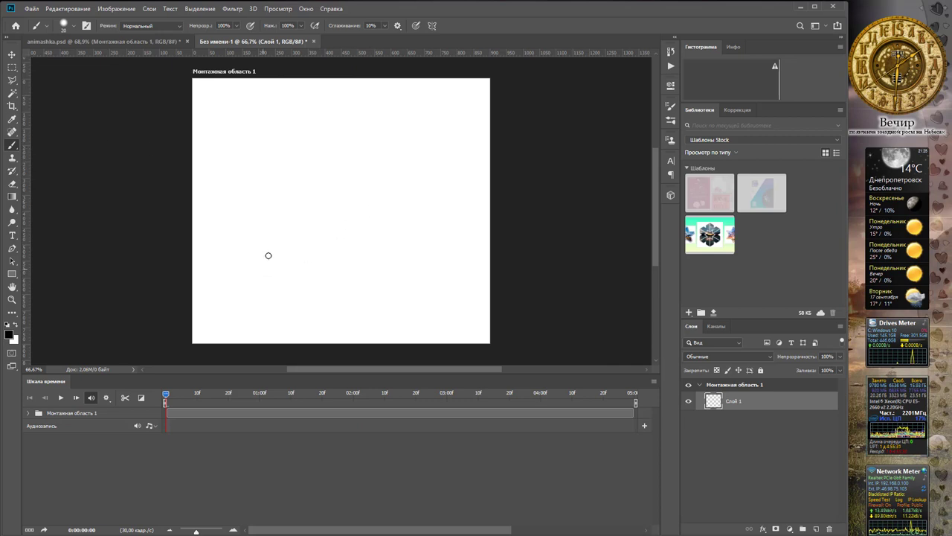
right_click(350, 216)
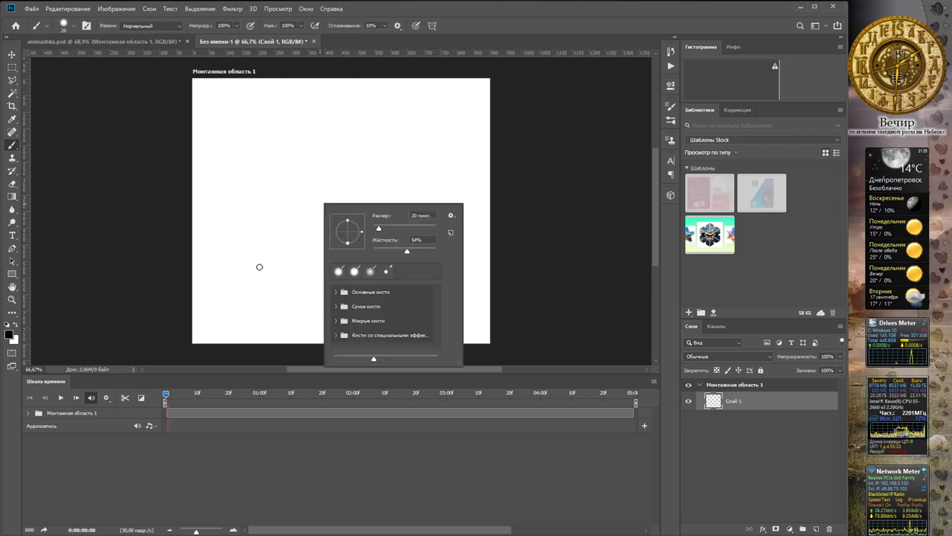
click(477, 16)
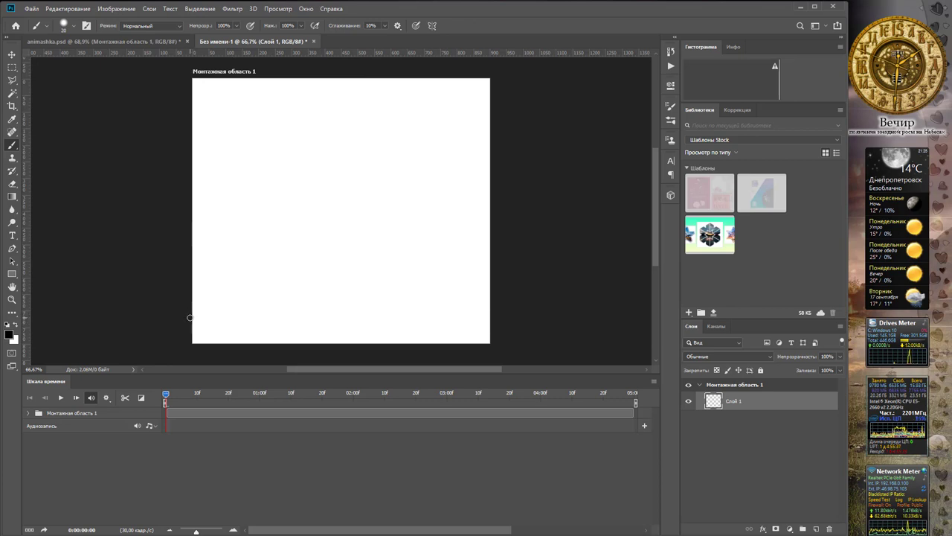
drag(189, 318, 628, 367)
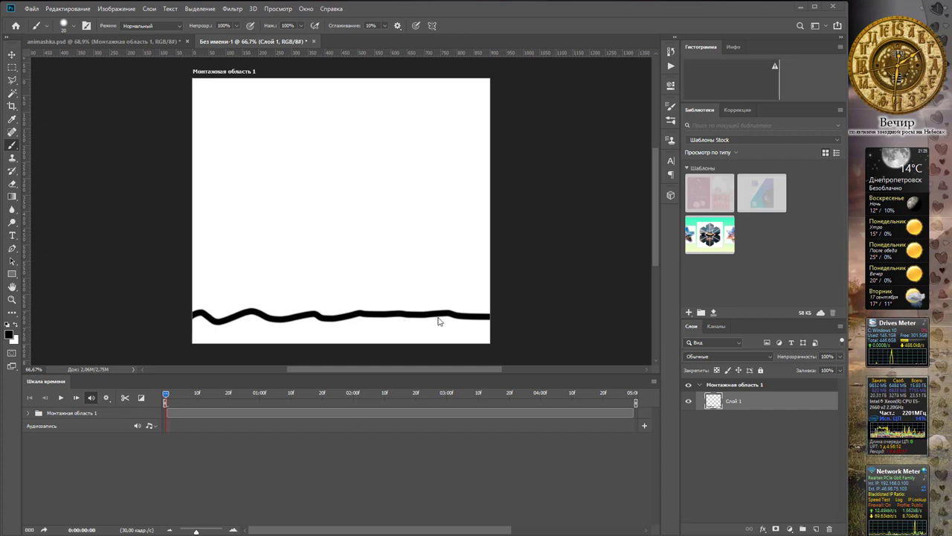
click(150, 8)
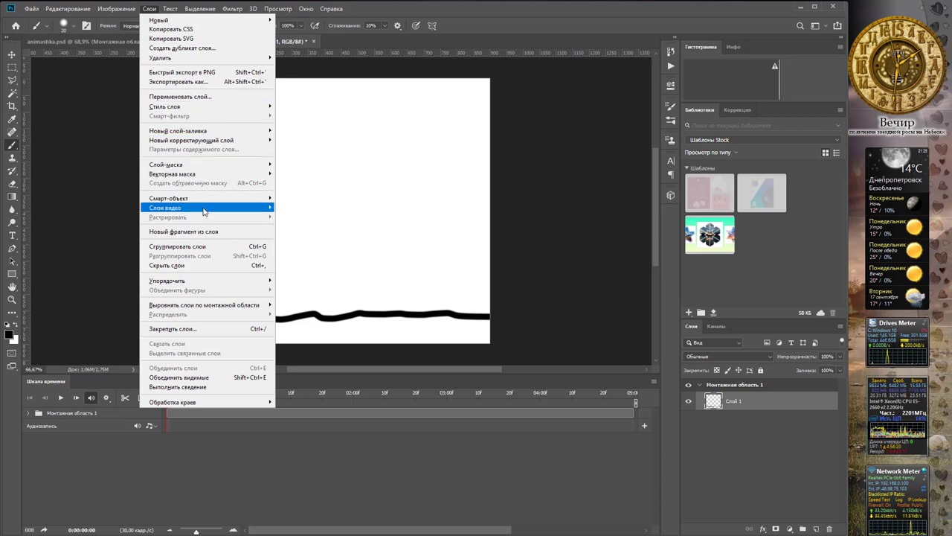
mouse_move(167, 207)
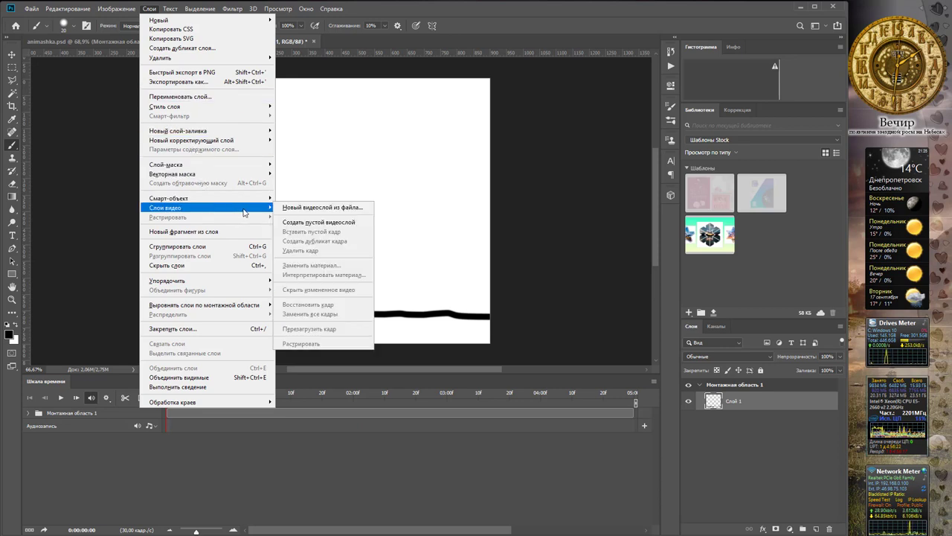
- Add blank video layer Слой 2 and expand Монтажная область 1's tracks in the timeline
click(331, 223)
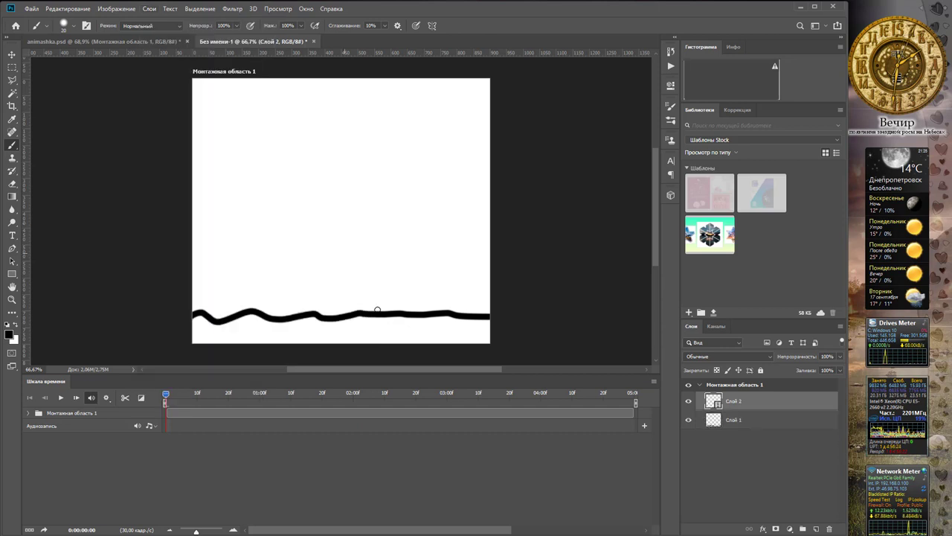
click(28, 414)
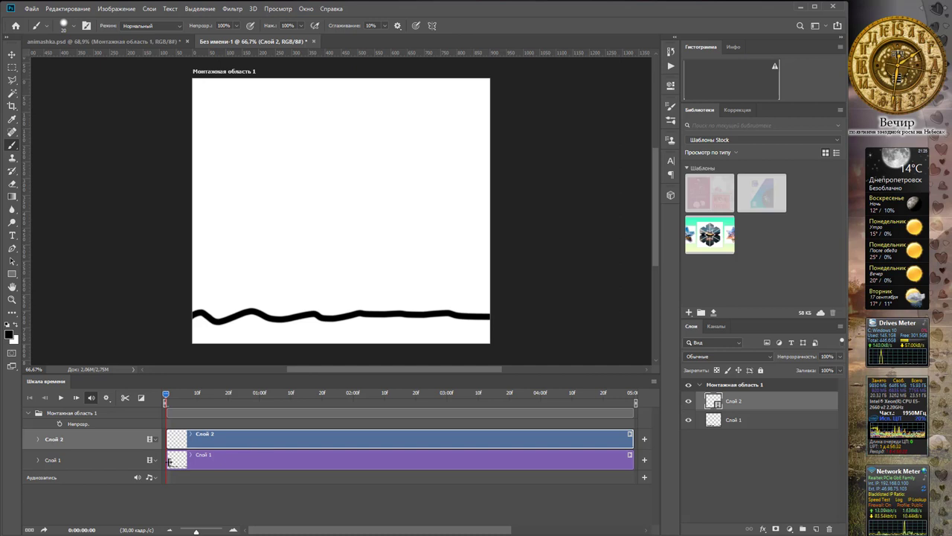
- Magic-wand select the wavy line on Слой 1 and shift its clip to start near 02:20f
click(12, 94)
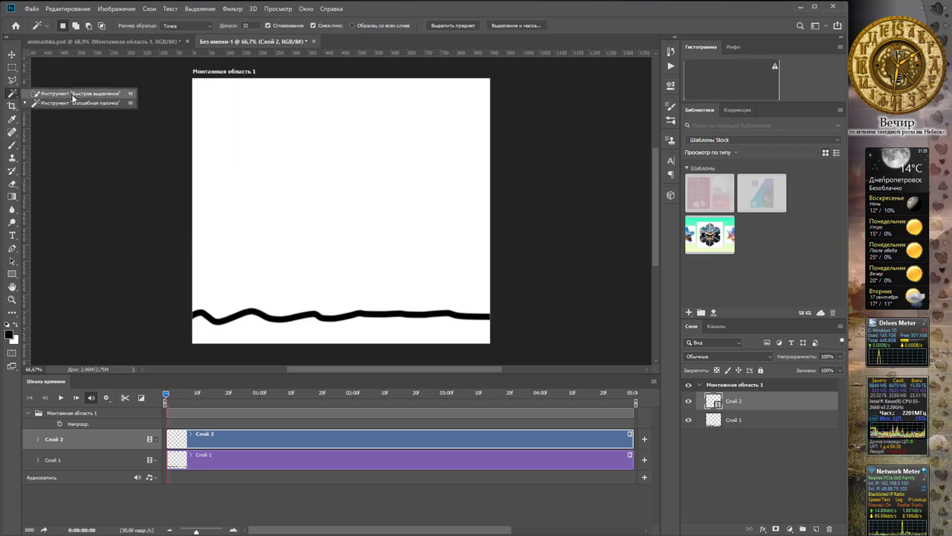
click(72, 94)
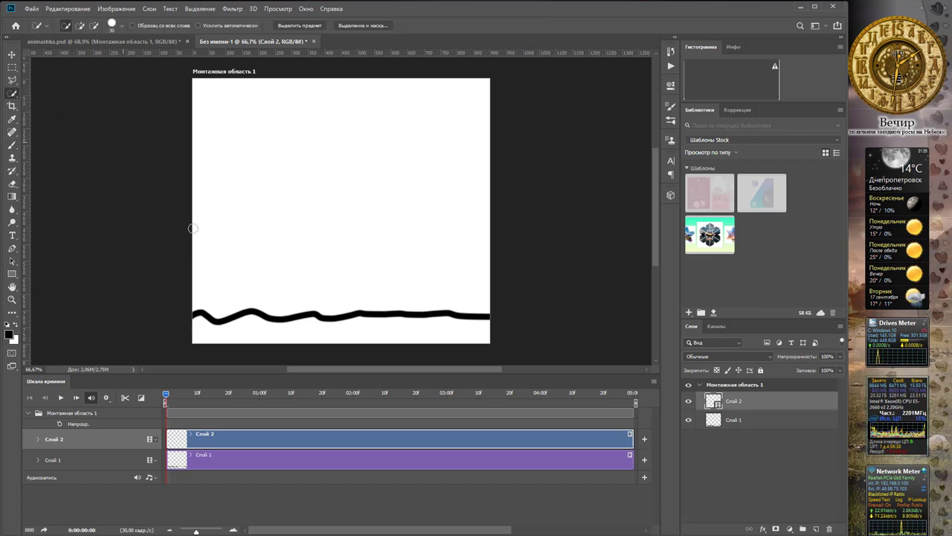
right_click(12, 94)
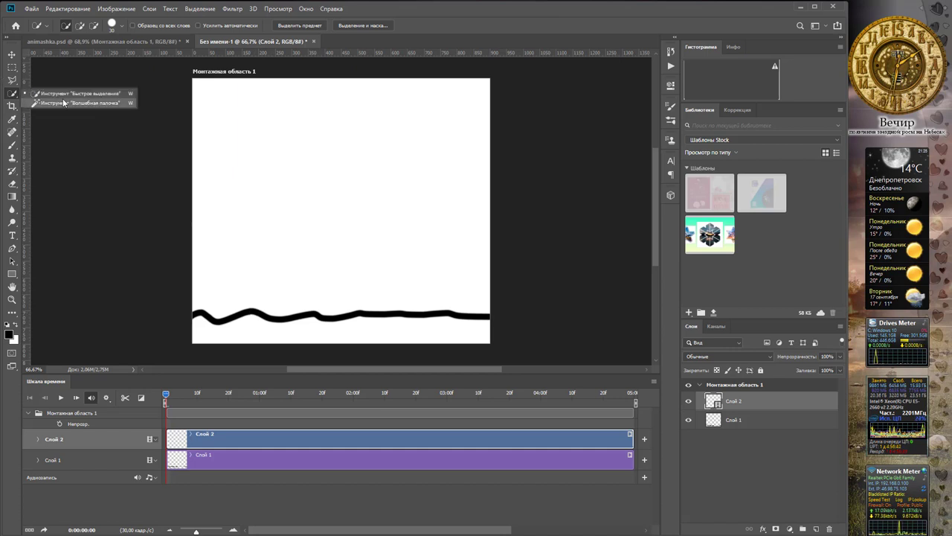
click(64, 102)
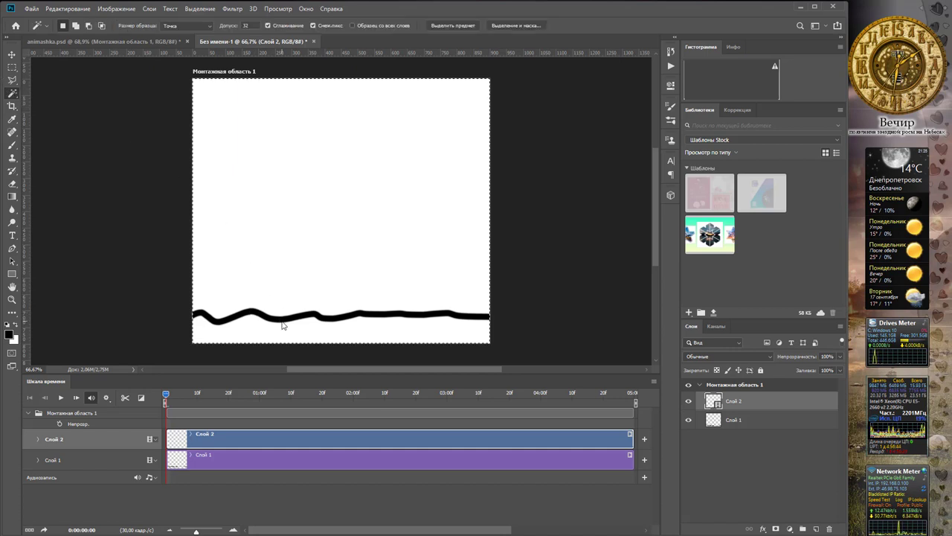
click(238, 462)
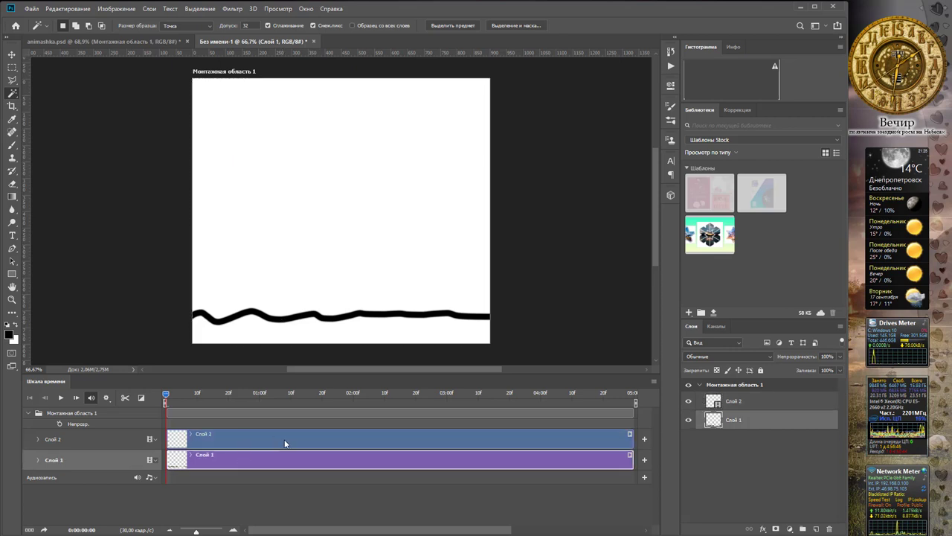
click(329, 318)
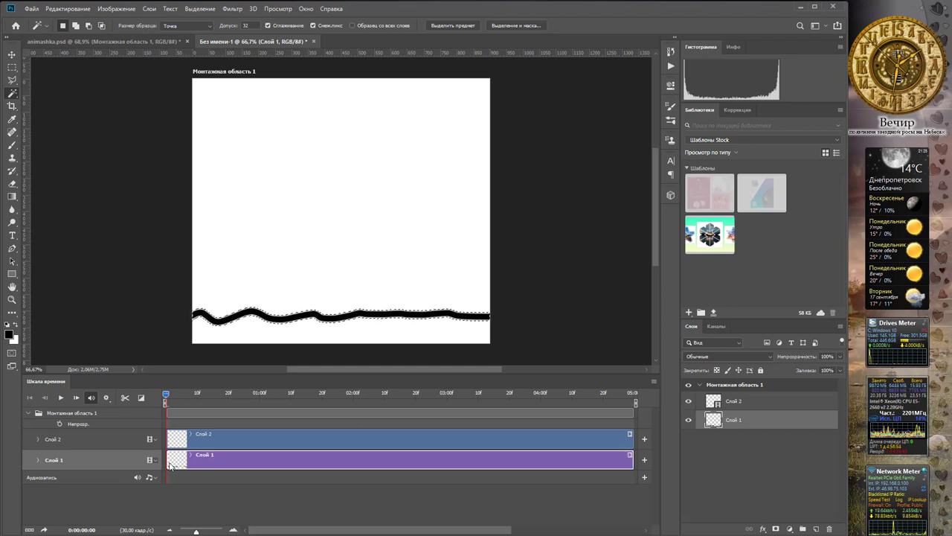
drag(168, 459, 430, 459)
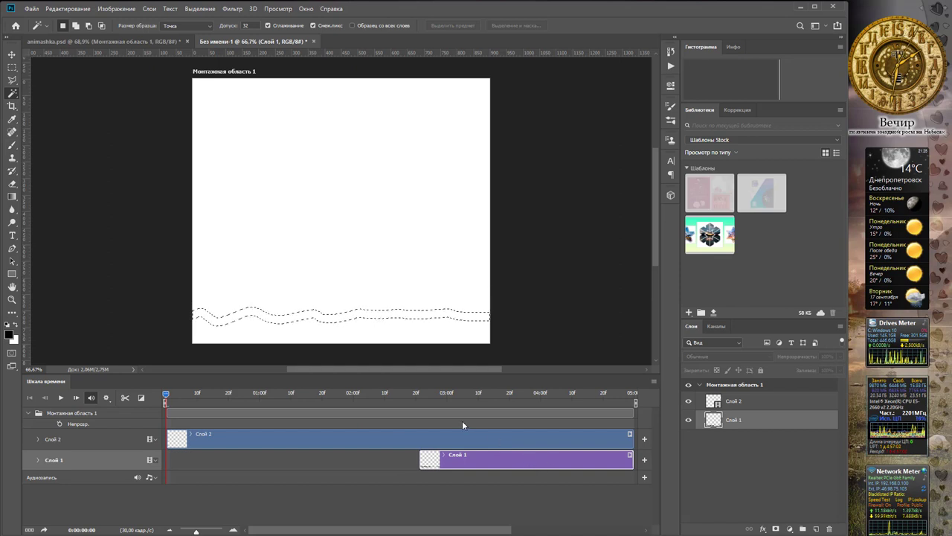
click(227, 439)
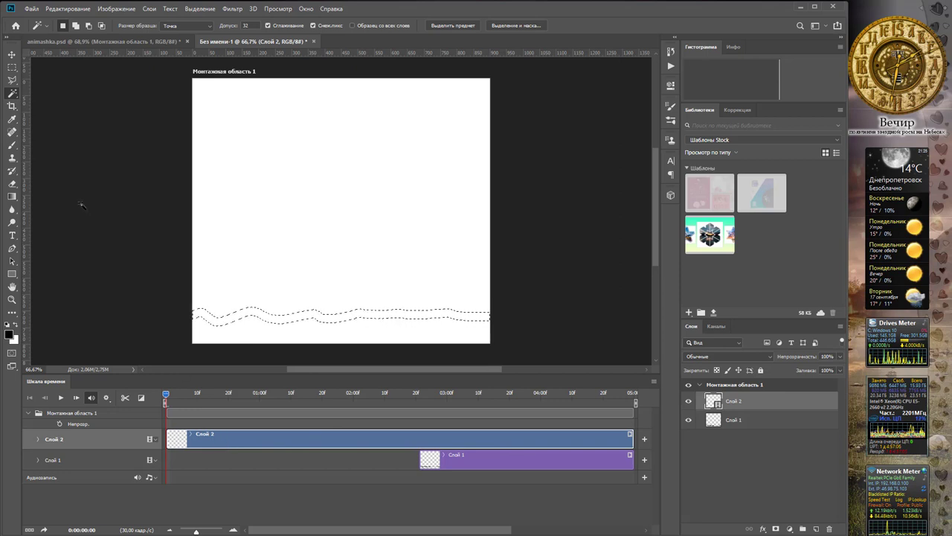
- Switch back to the Brush tool and enable onion skins in the Timeline panel menu
click(12, 147)
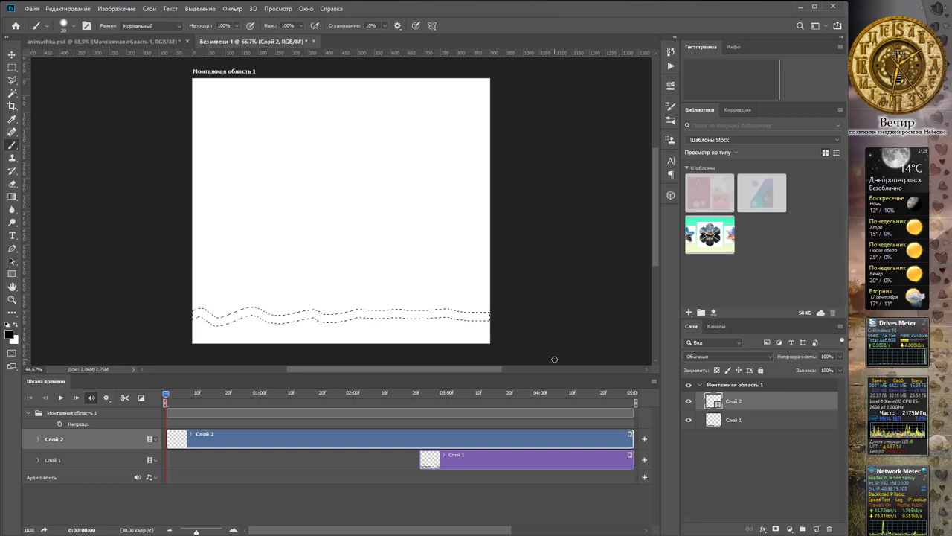
click(653, 383)
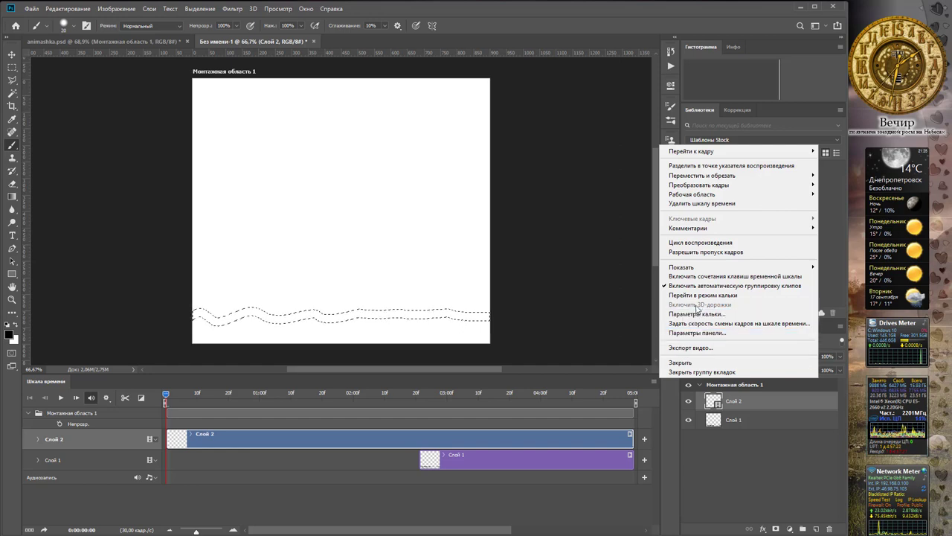
click(725, 295)
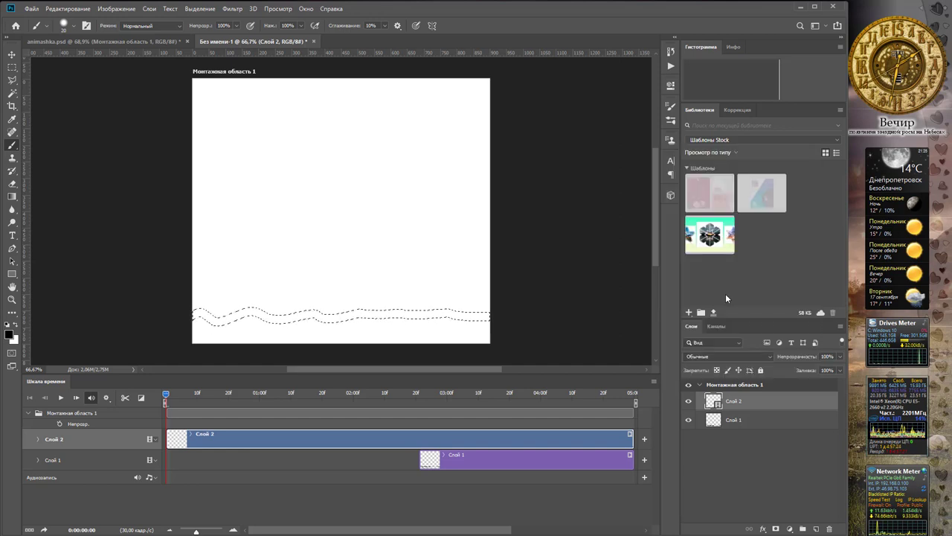
- On frame 1, enlarge the brush to 84 px and paint the line's start at the left edge
click(75, 399)
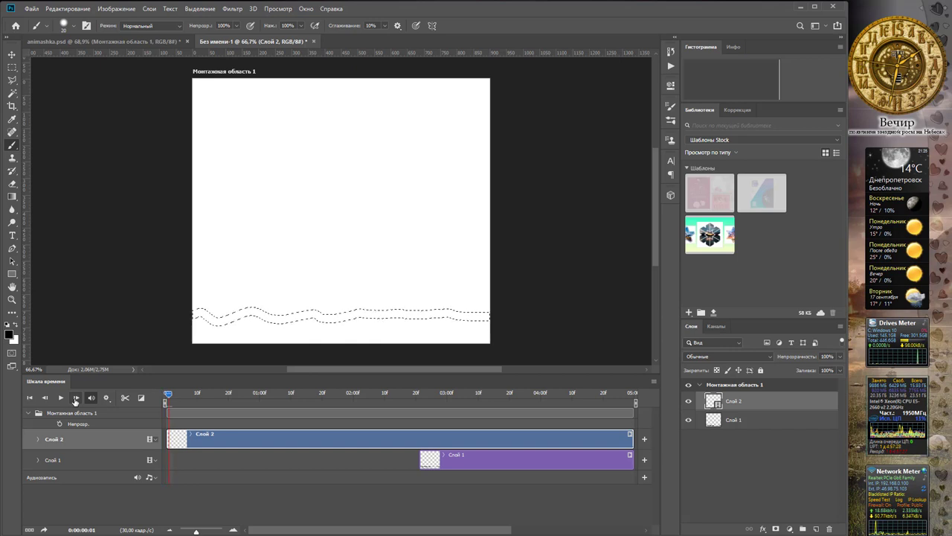
right_click(253, 238)
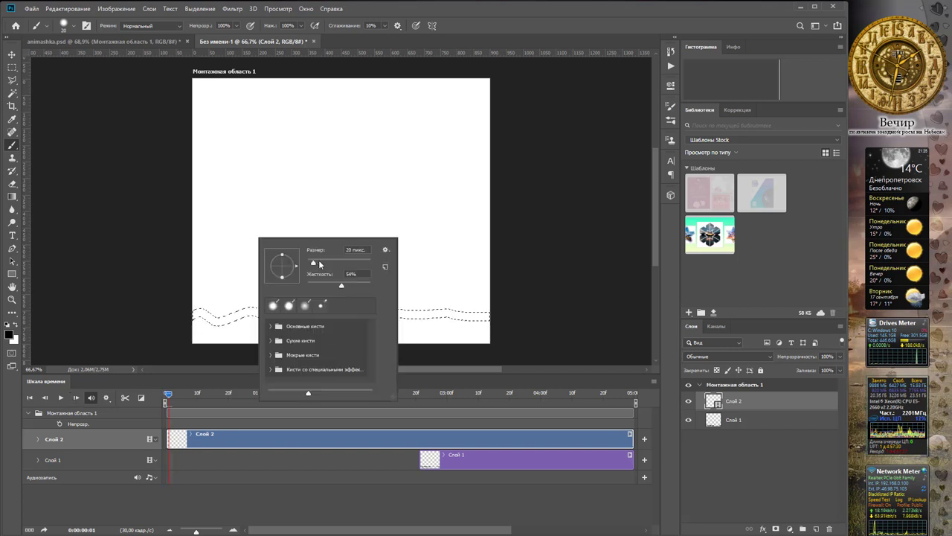
drag(313, 262, 315, 263)
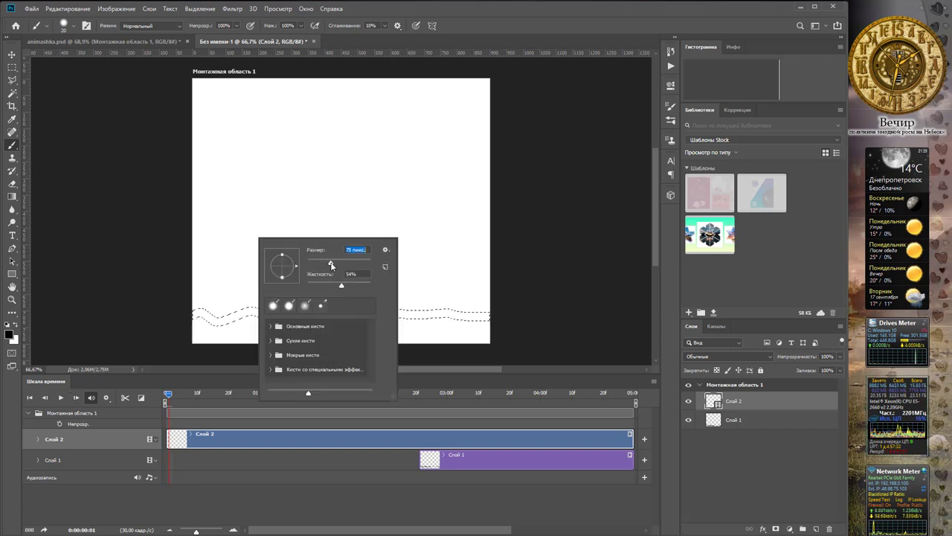
drag(332, 266, 334, 265)
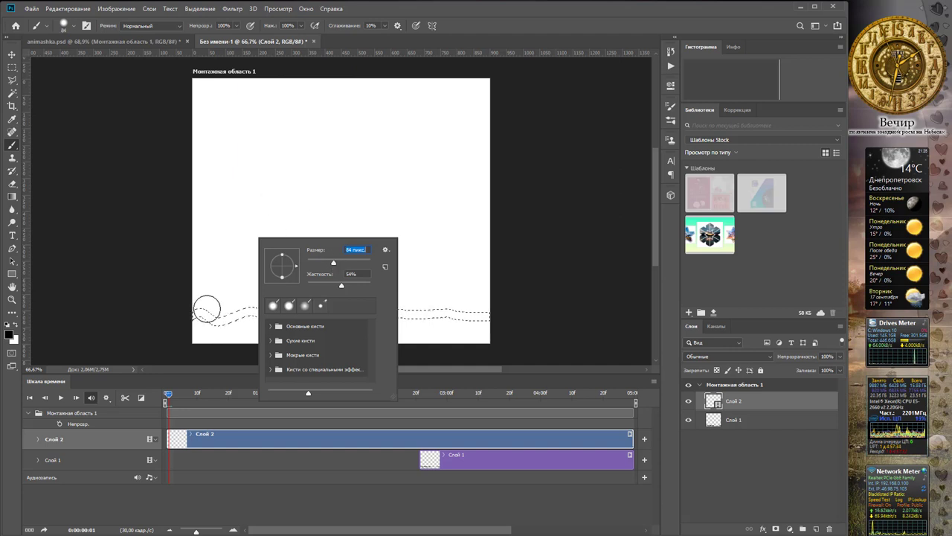
click(179, 313)
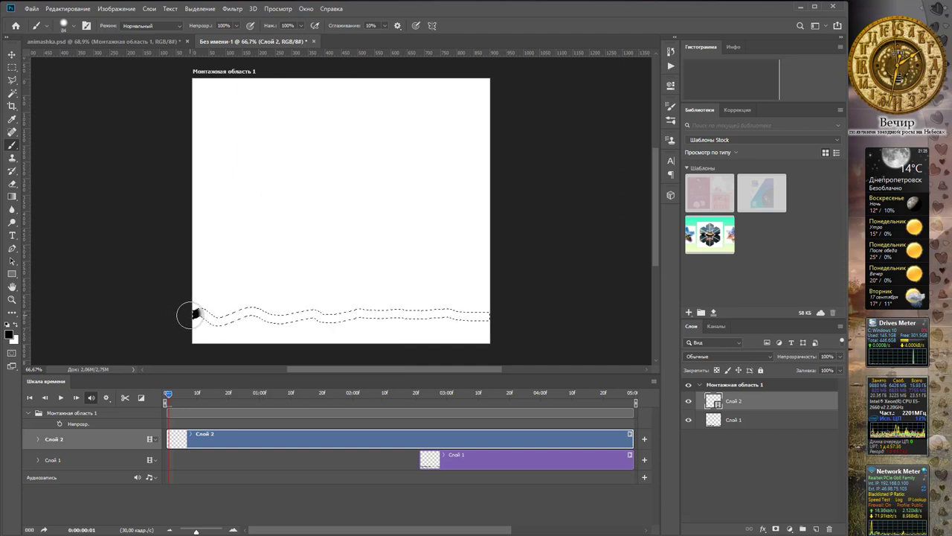
click(200, 314)
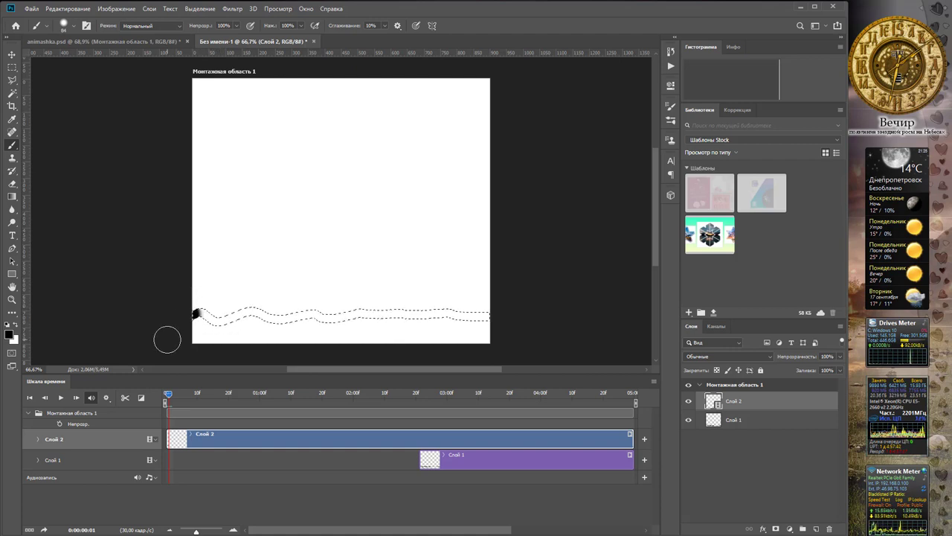
click(195, 313)
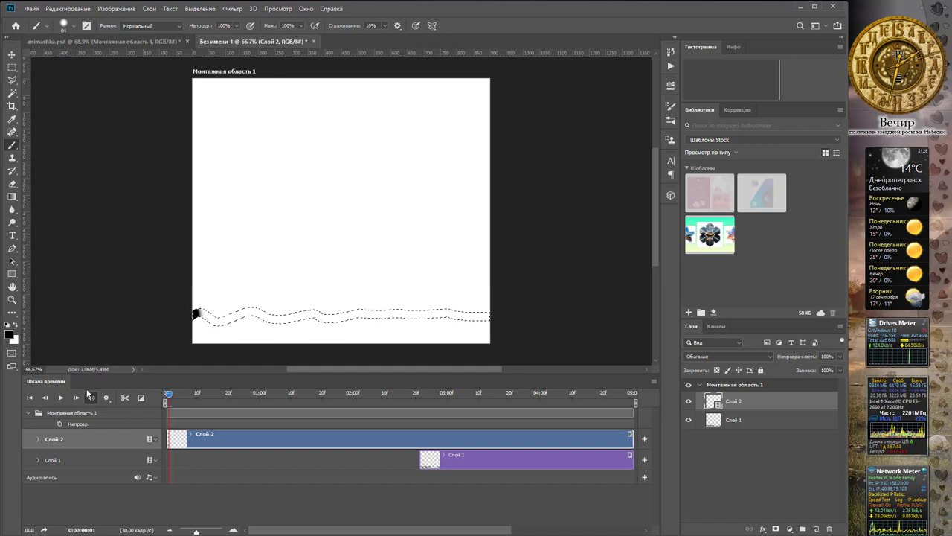
- Paint frames 2 through 9, extending the line a little along the wavy outline
click(76, 398)
click(184, 317)
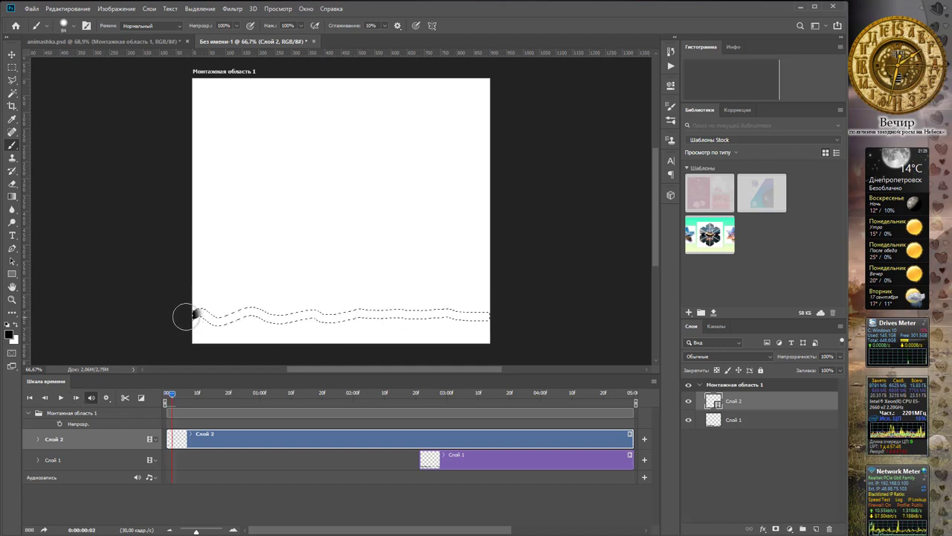
click(75, 397)
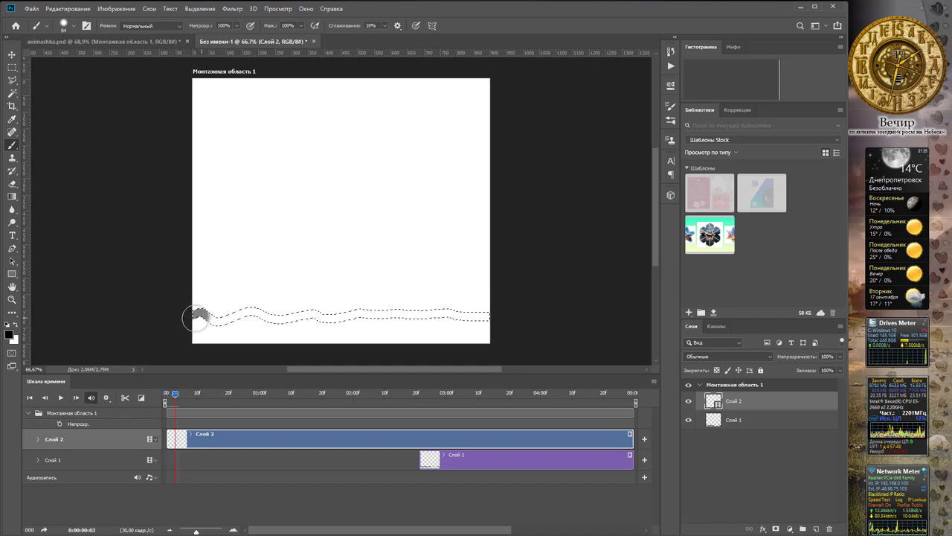
mouse_move(194, 312)
mouse_down()
mouse_move(217, 323)
mouse_move(253, 316)
mouse_up()
click(76, 398)
click(76, 397)
click(76, 397)
click(75, 398)
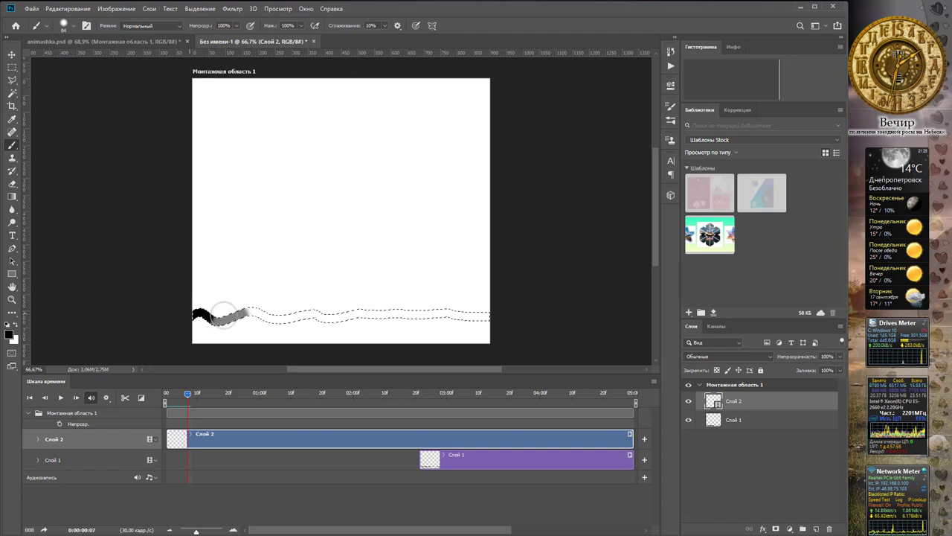
click(76, 397)
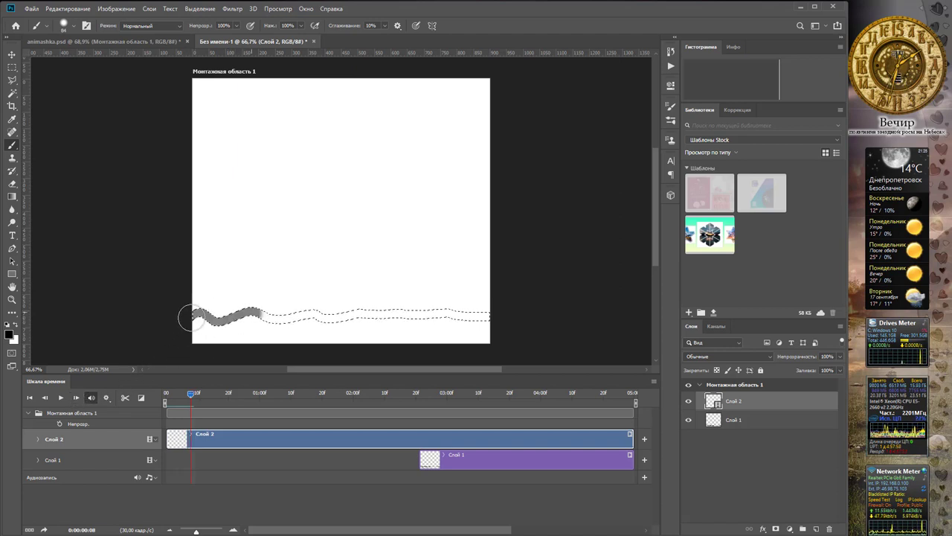
click(76, 397)
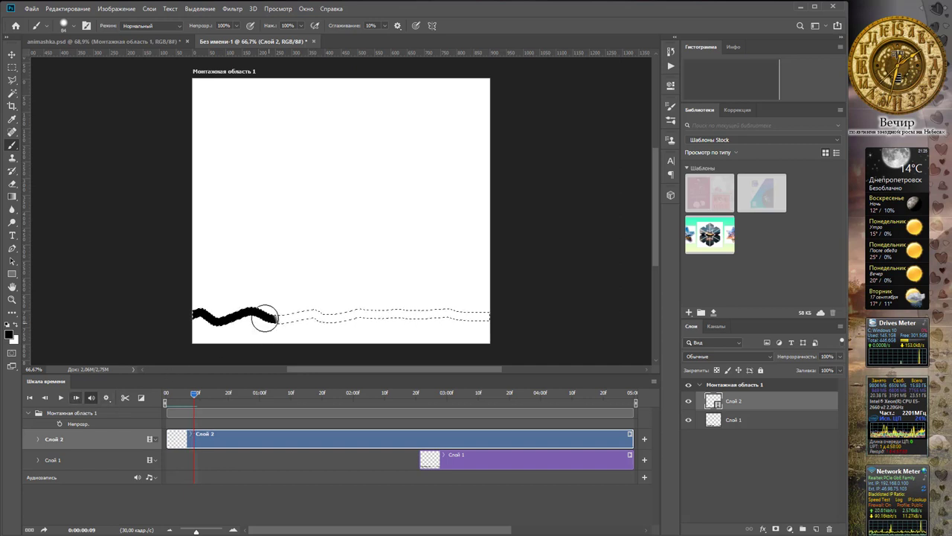
drag(195, 317, 289, 314)
- Paint frames 10 through 13, each extending the line further along the wave
click(76, 397)
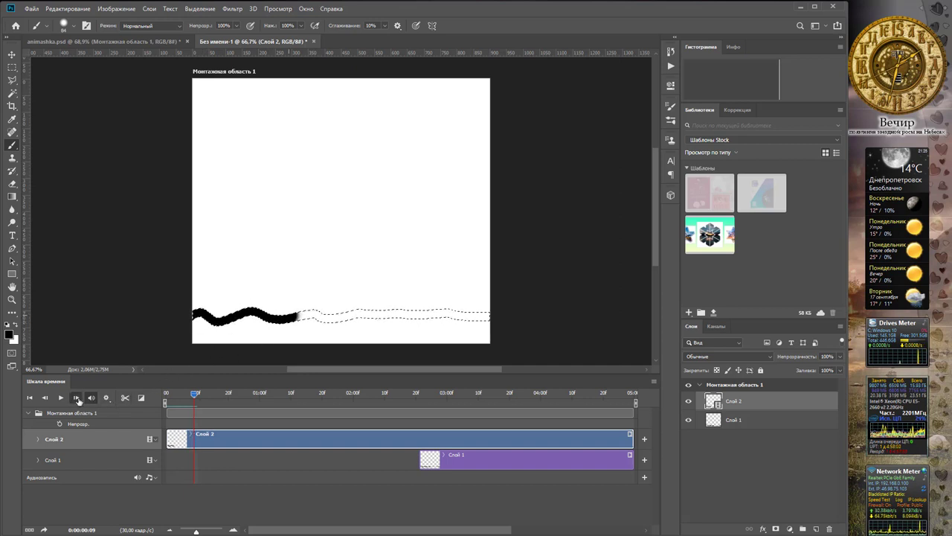
drag(188, 320, 302, 316)
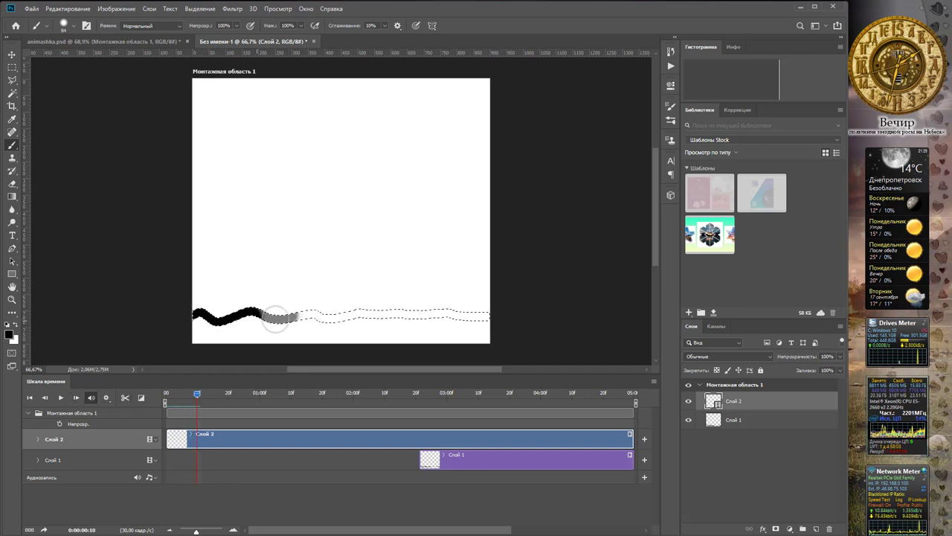
click(76, 397)
drag(192, 317, 340, 317)
click(76, 397)
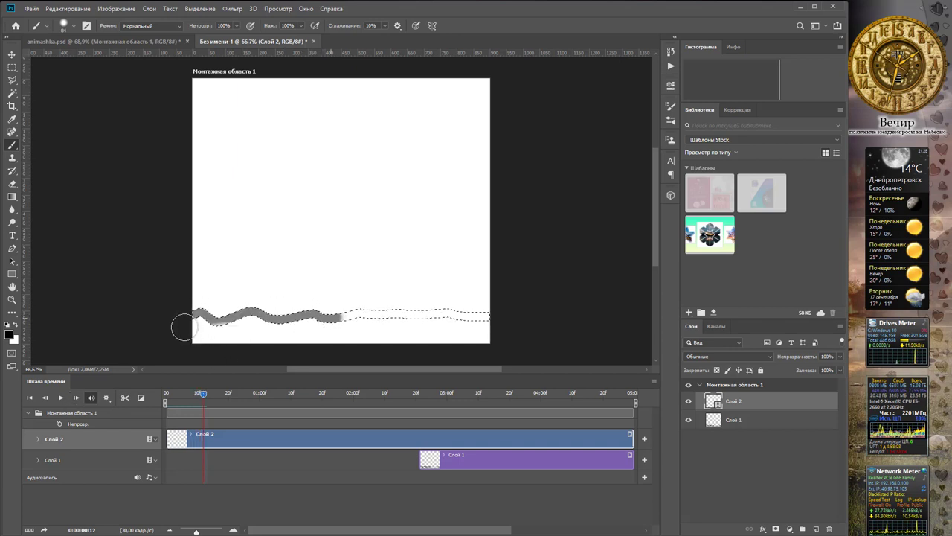
mouse_move(192, 319)
mouse_down()
mouse_move(283, 307)
mouse_move(352, 316)
mouse_up()
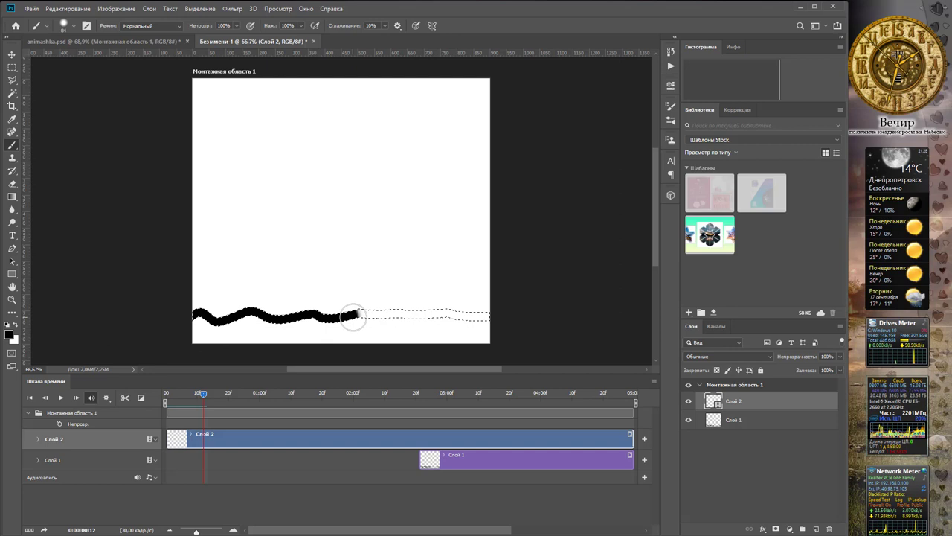
click(76, 397)
drag(192, 312, 360, 313)
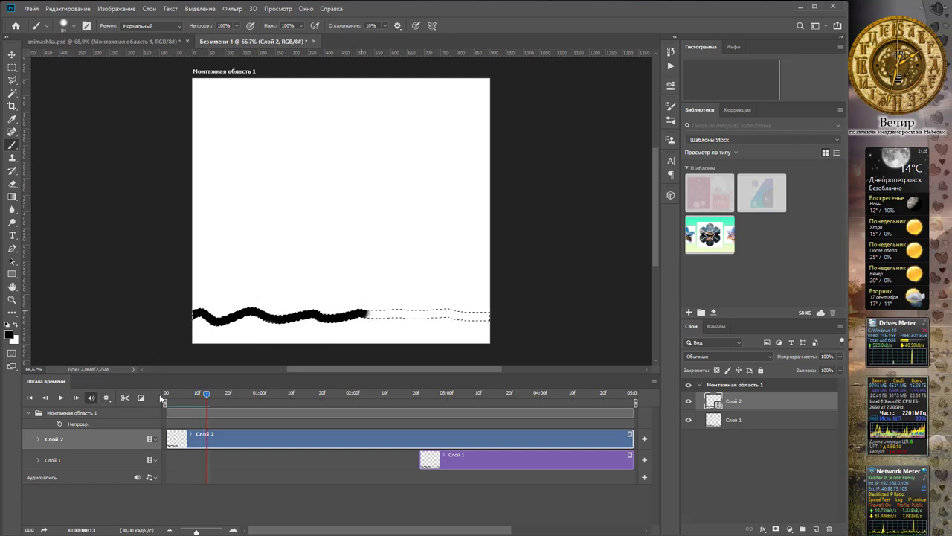
- Paint frames 14 through 17, continuing the line further to the right
click(76, 397)
mouse_move(192, 313)
mouse_down()
mouse_move(224, 321)
mouse_move(380, 314)
mouse_up()
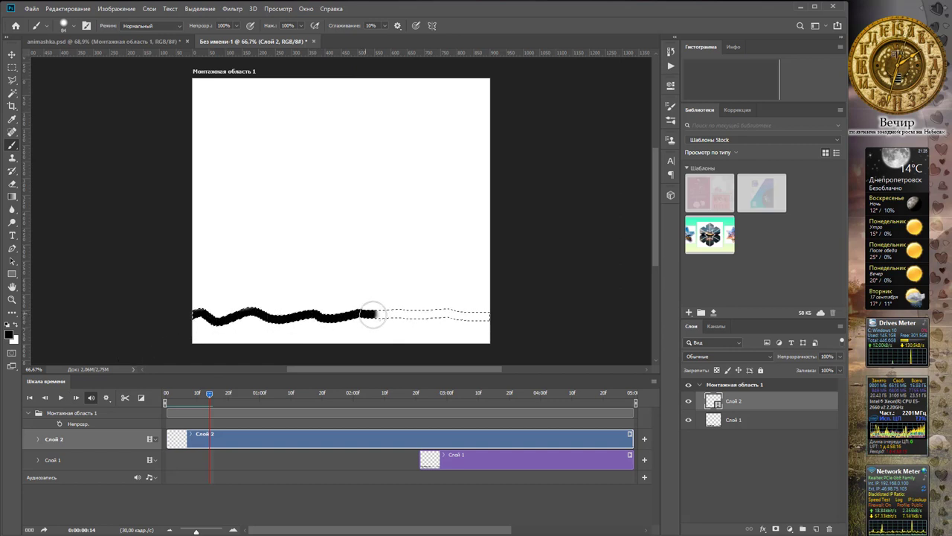
click(76, 397)
drag(193, 314, 385, 311)
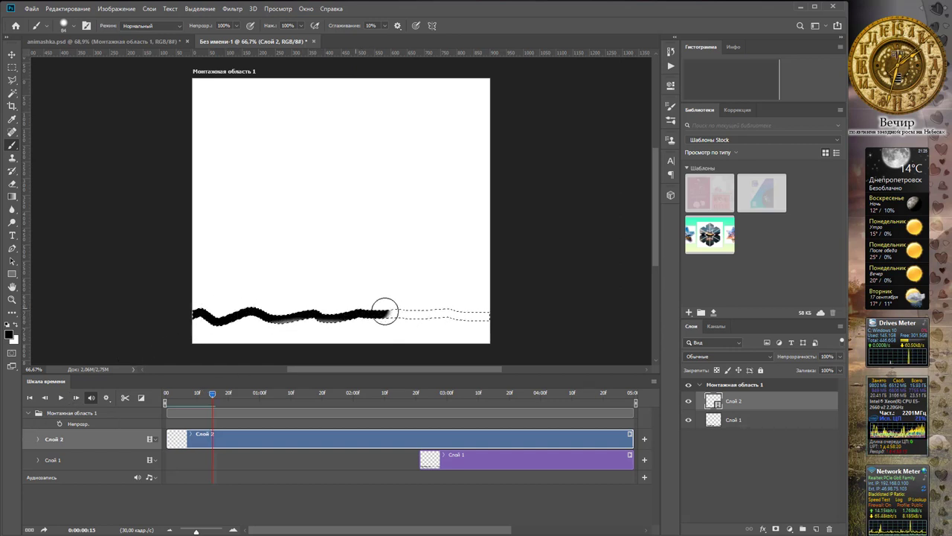
click(76, 397)
drag(194, 316, 406, 313)
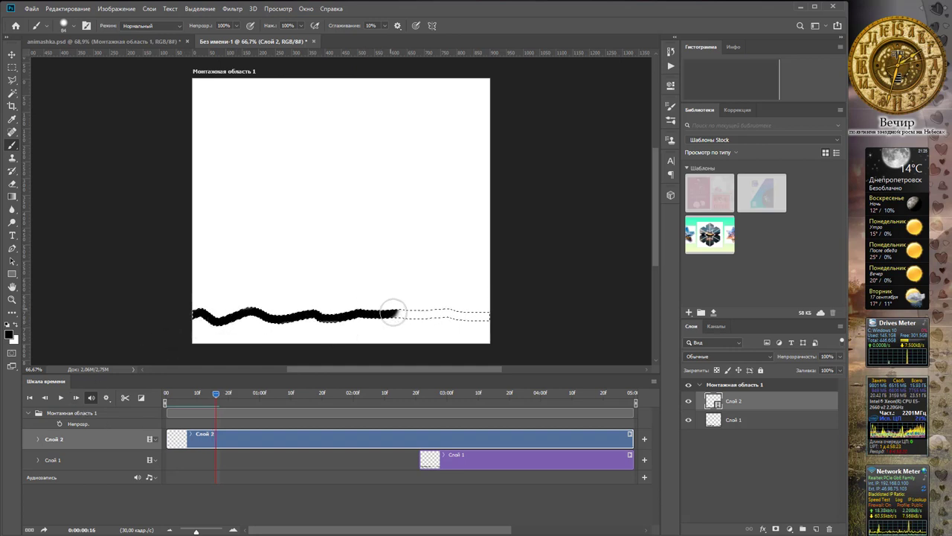
click(76, 397)
drag(198, 318, 420, 313)
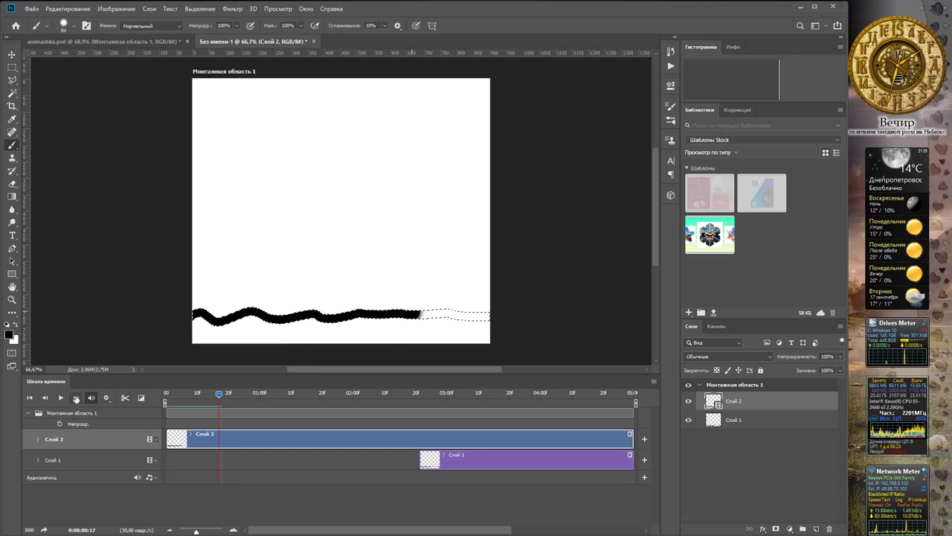
- Paint frames 18 through 22 until the line reaches the canvas's right edge
click(76, 397)
mouse_move(197, 318)
mouse_down()
mouse_move(265, 306)
mouse_move(409, 307)
mouse_up()
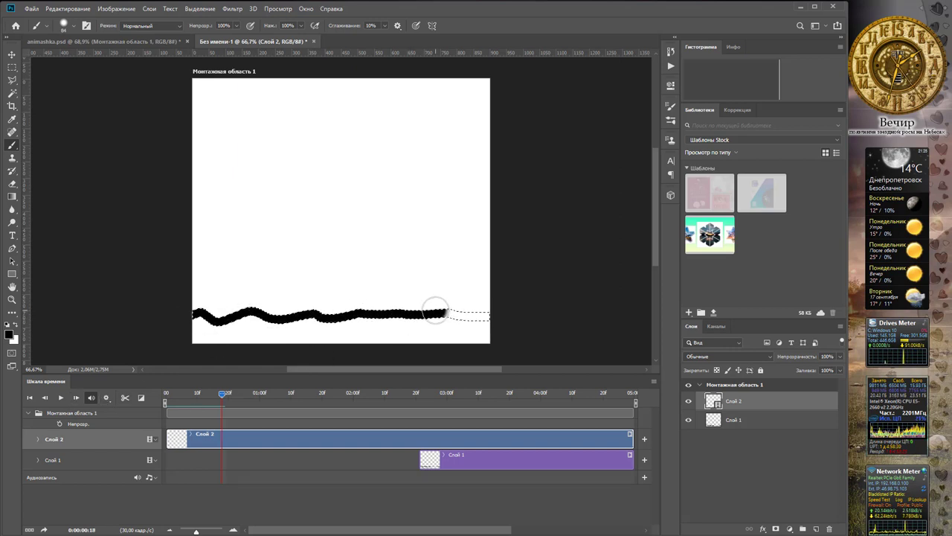
click(76, 397)
drag(168, 322, 437, 313)
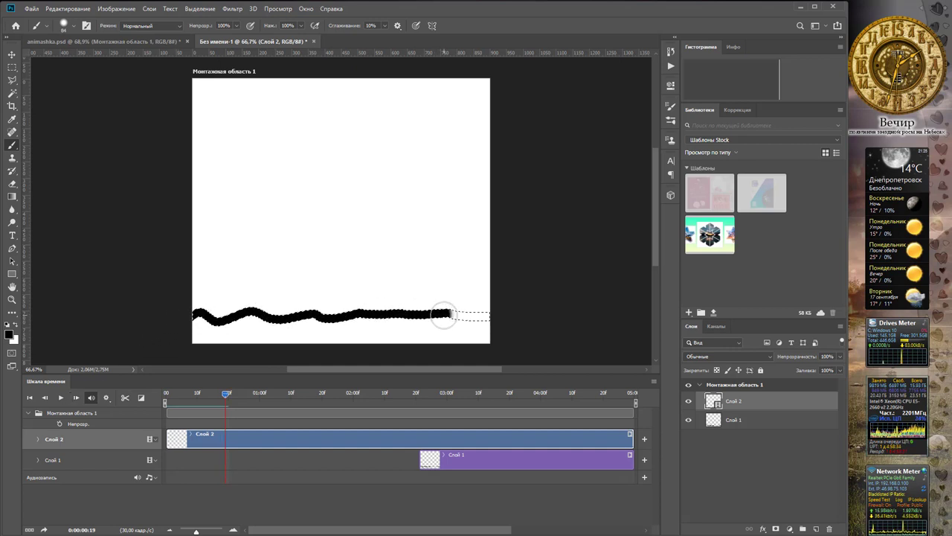
click(76, 397)
mouse_move(199, 313)
mouse_down()
mouse_move(227, 321)
mouse_move(459, 315)
mouse_up()
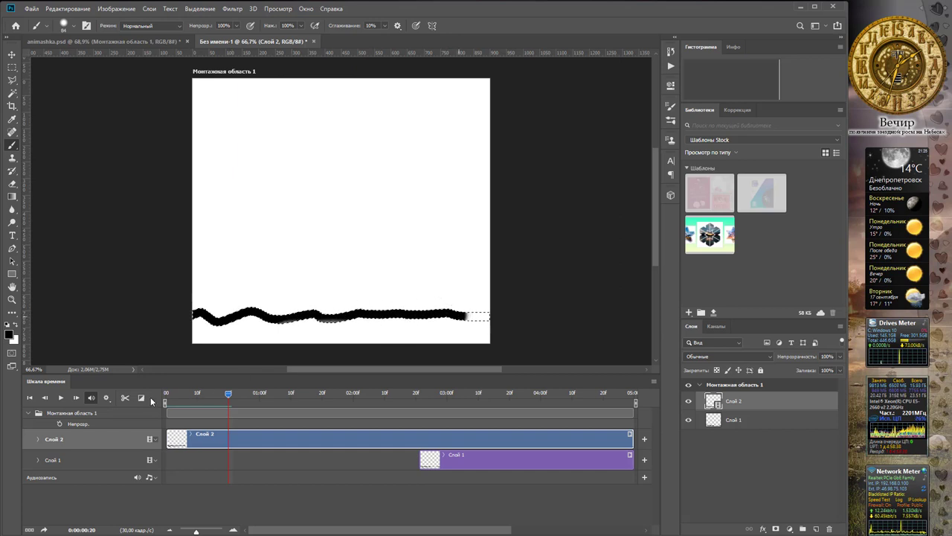
click(76, 397)
drag(182, 316, 376, 316)
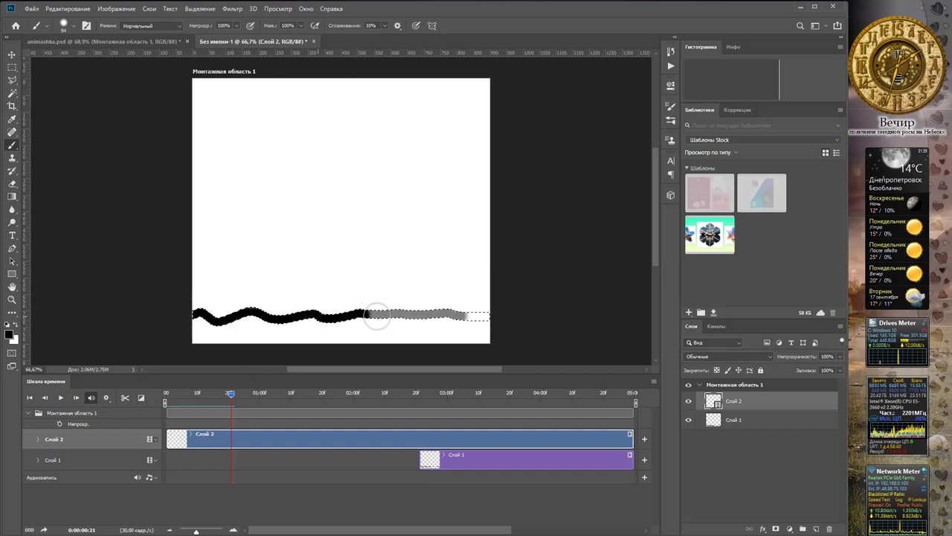
drag(463, 320, 484, 319)
click(75, 398)
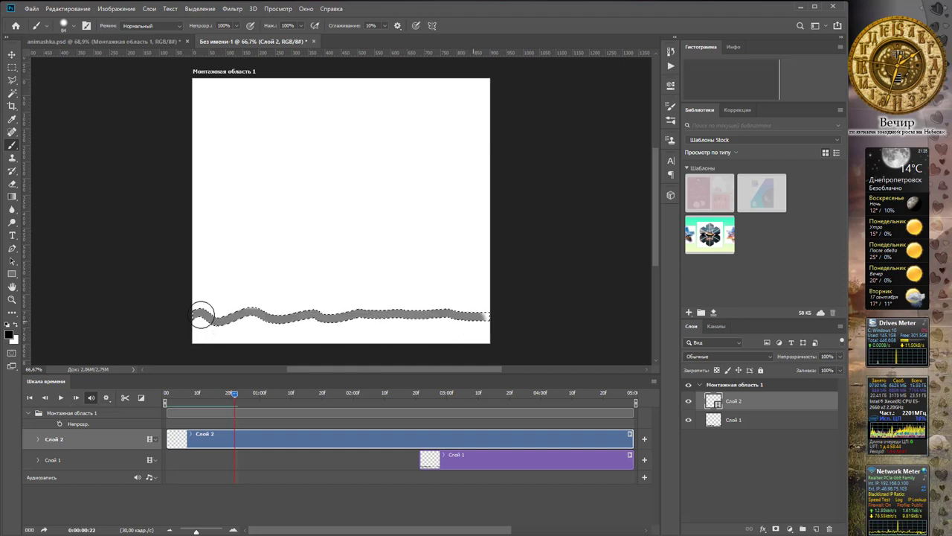
drag(303, 313, 489, 315)
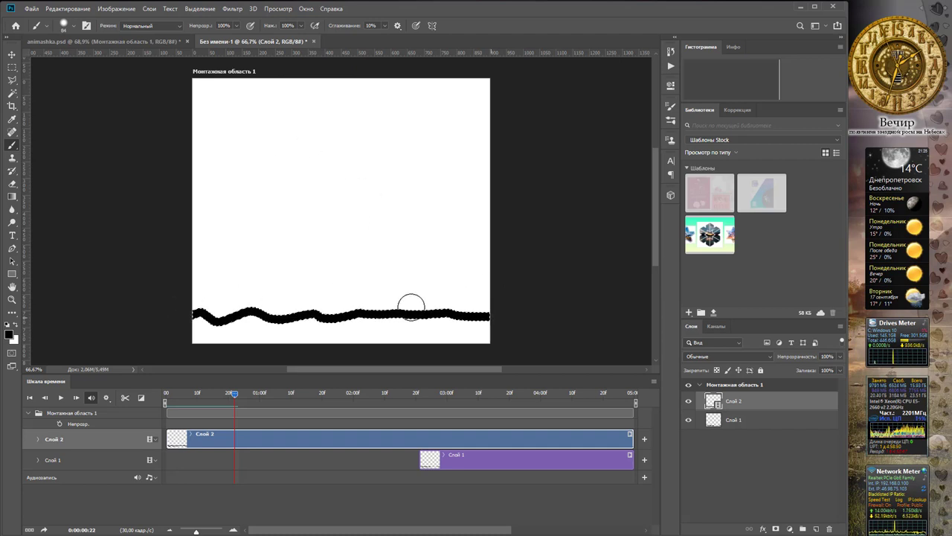
- Deselect the line and move Слой 1's clip earlier to start just after 01:00f
click(200, 8)
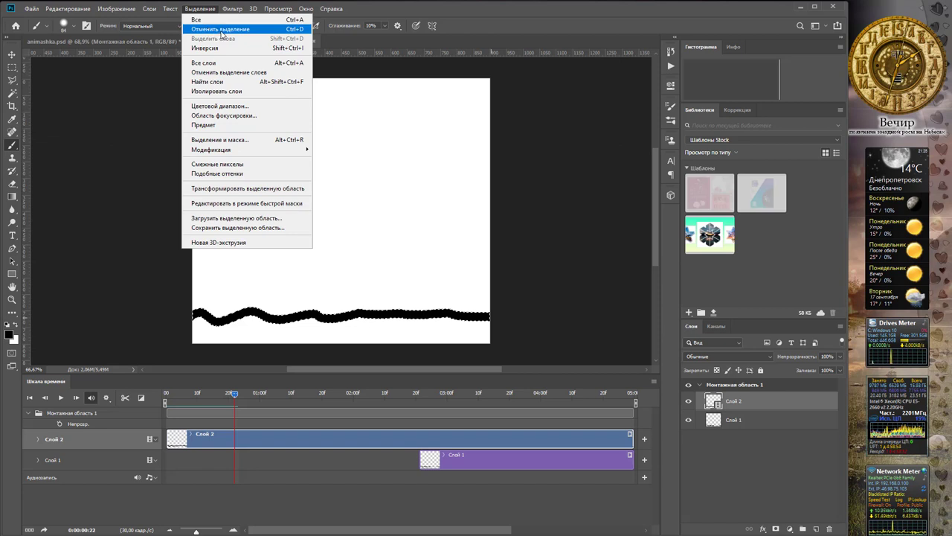
click(221, 31)
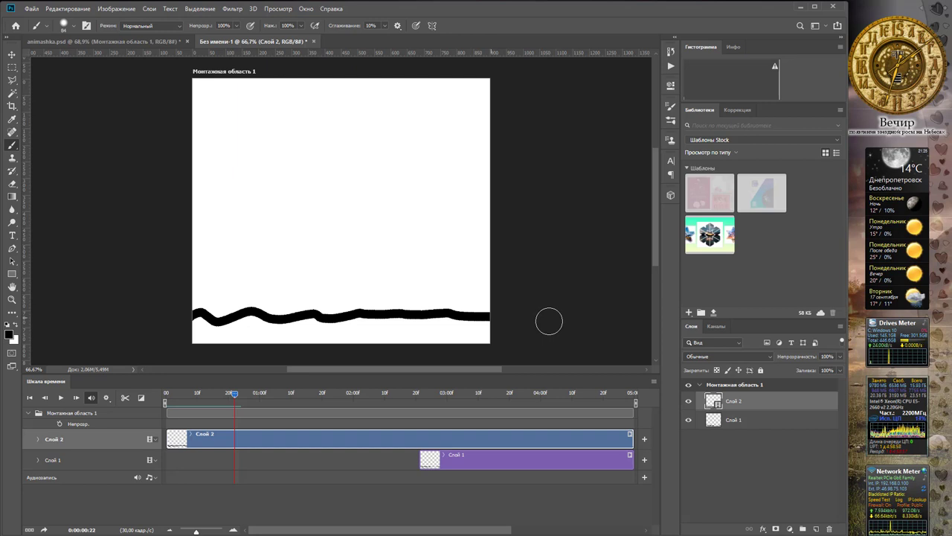
drag(418, 461, 265, 460)
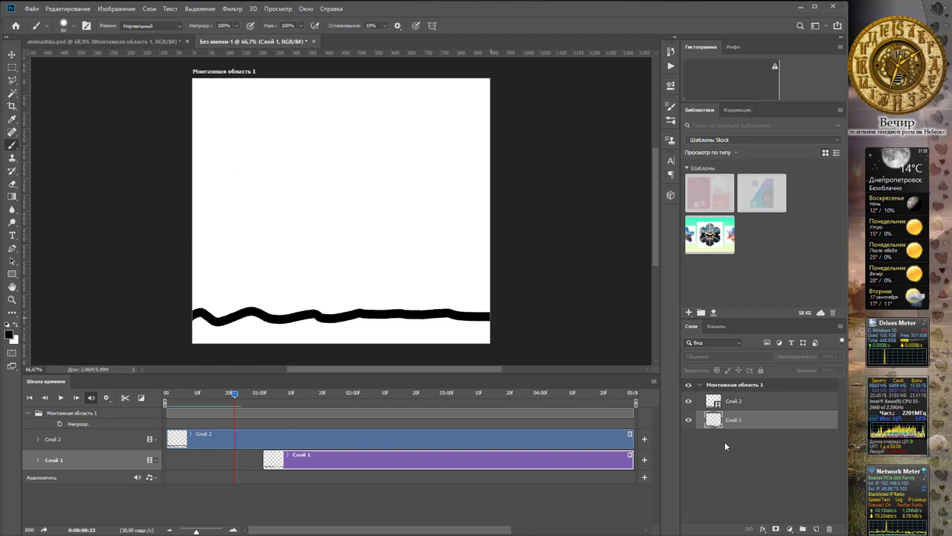
- Reactivate Слой 2, set the brush to 12 px, and scrub the timeline to preview the line
click(331, 436)
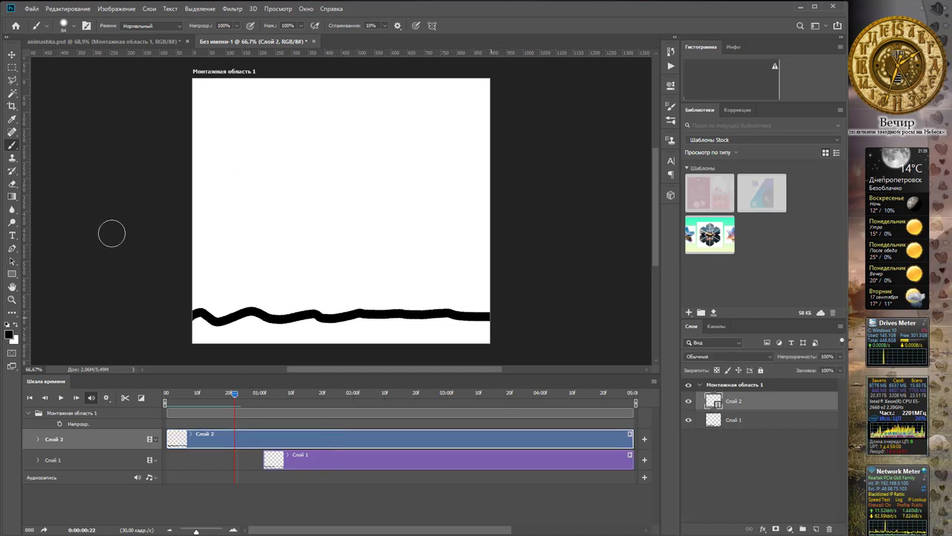
right_click(261, 207)
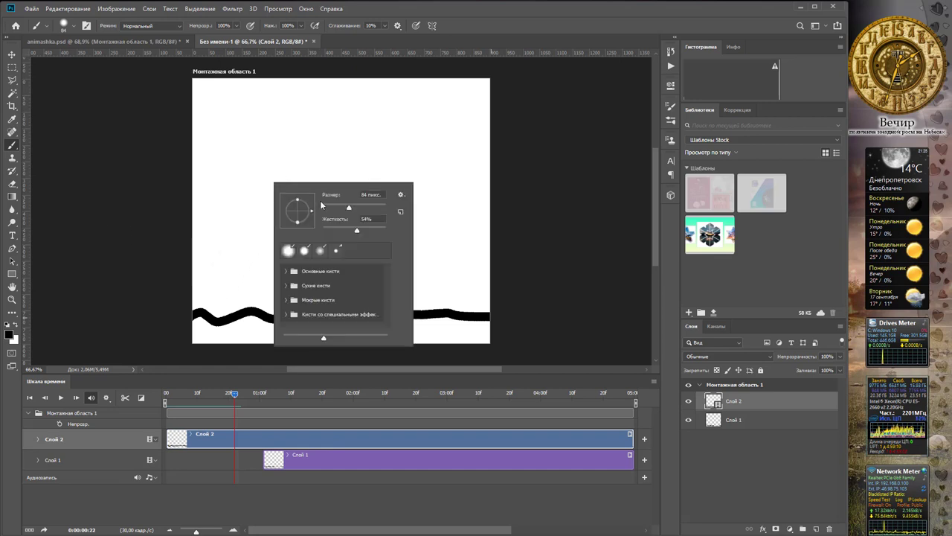
drag(349, 209, 284, 215)
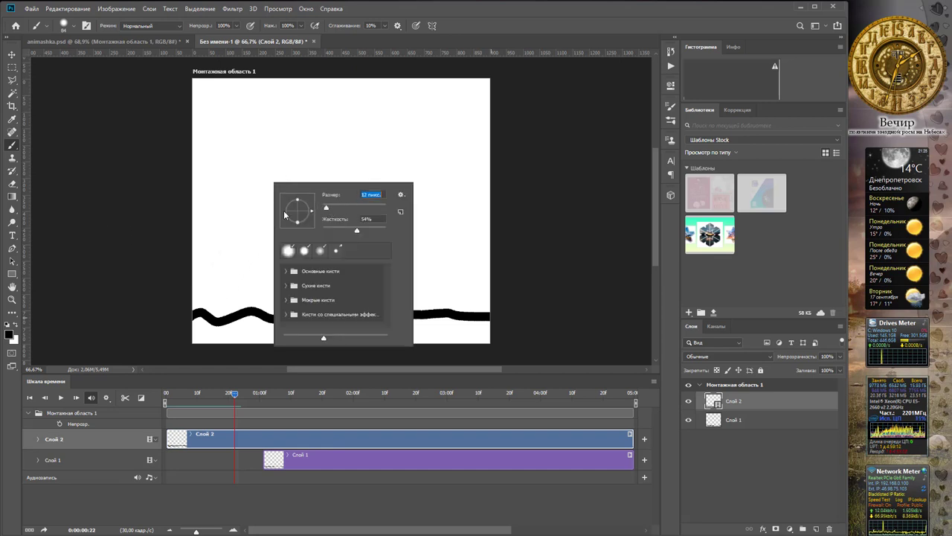
key(Return)
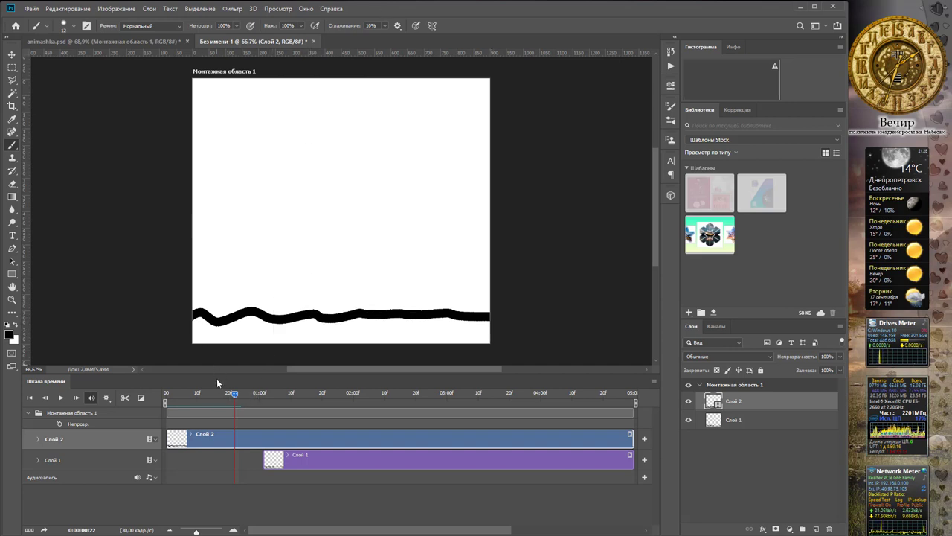
mouse_move(234, 398)
mouse_down()
mouse_move(216, 402)
mouse_move(233, 398)
mouse_up()
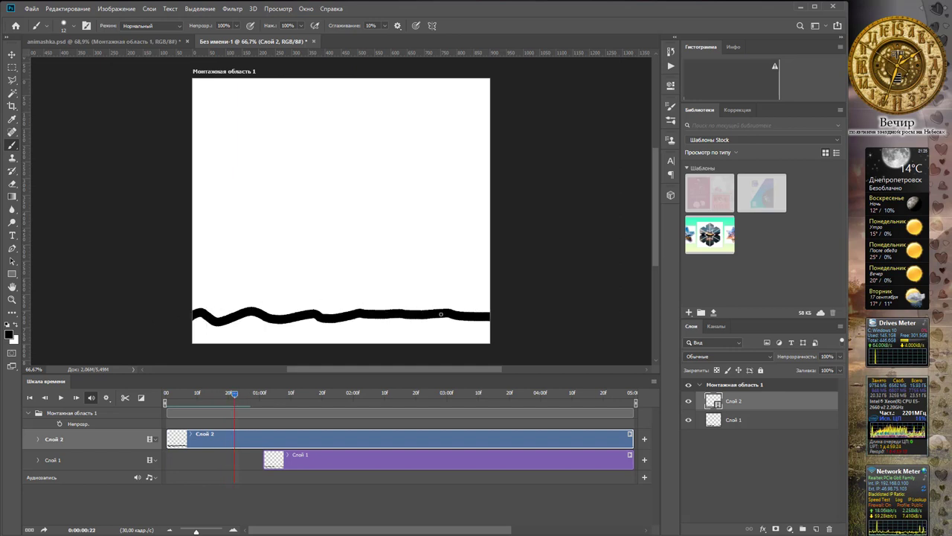
- Paint the small ball at the canvas's left edge and make Слой 1 start at frame 24
click(197, 270)
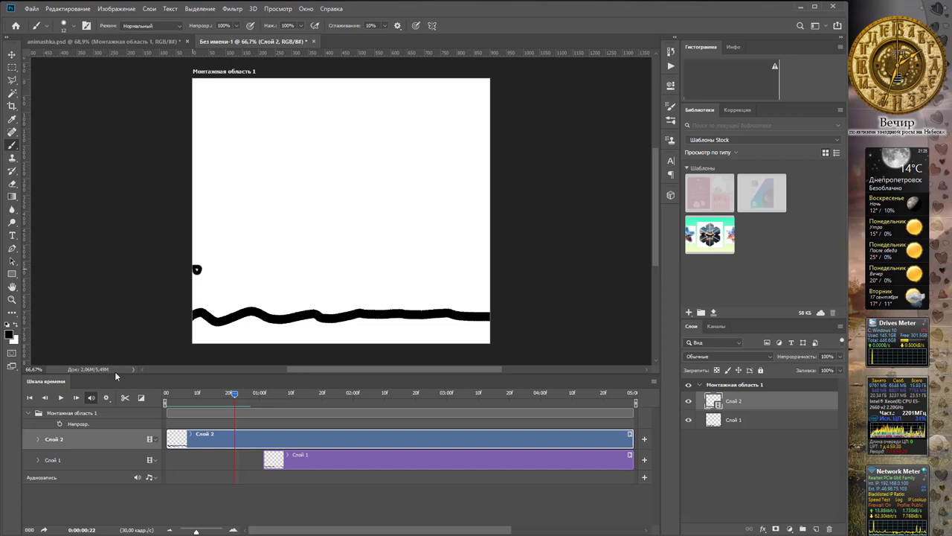
key(Right)
drag(198, 269, 200, 268)
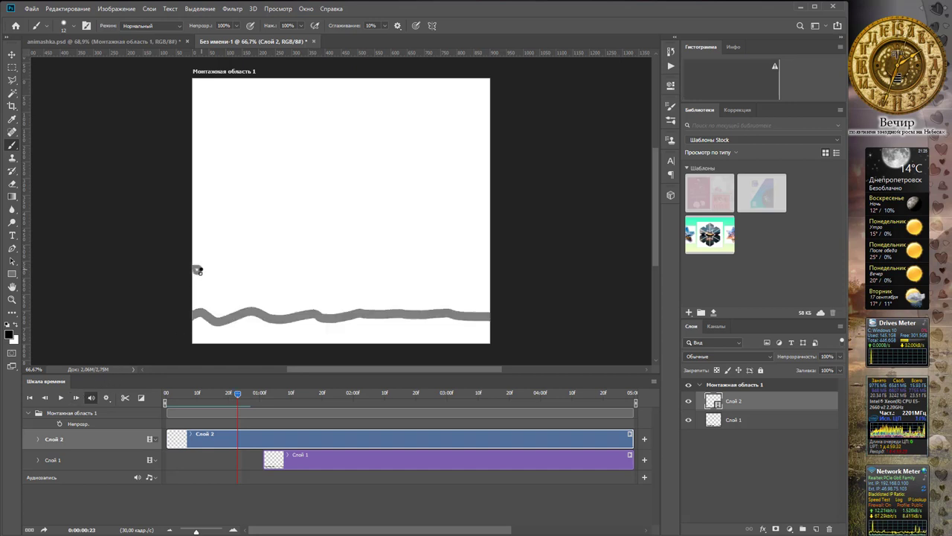
click(76, 396)
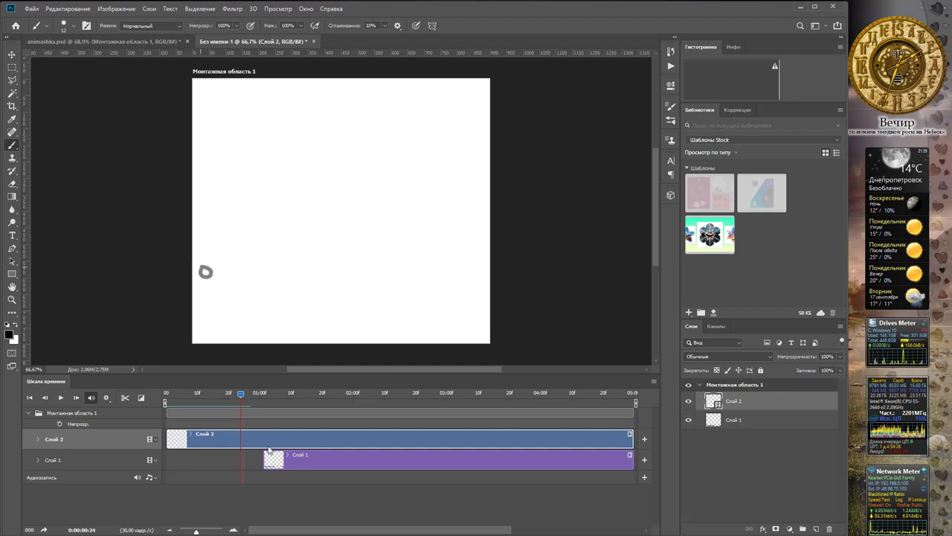
drag(265, 460, 243, 461)
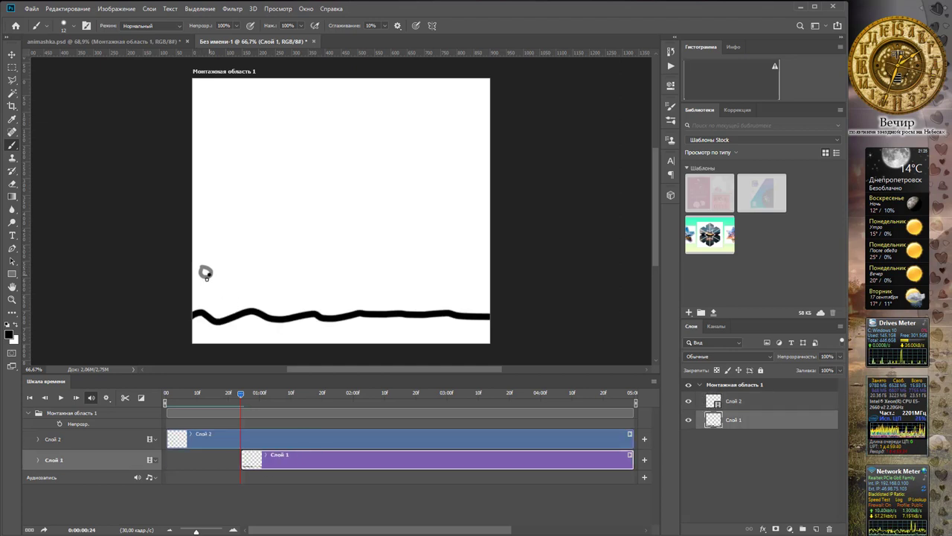
- Draw the ball's next position, undo a stray stroke, and compare frames 23–25 on Слой 2
drag(212, 272, 208, 272)
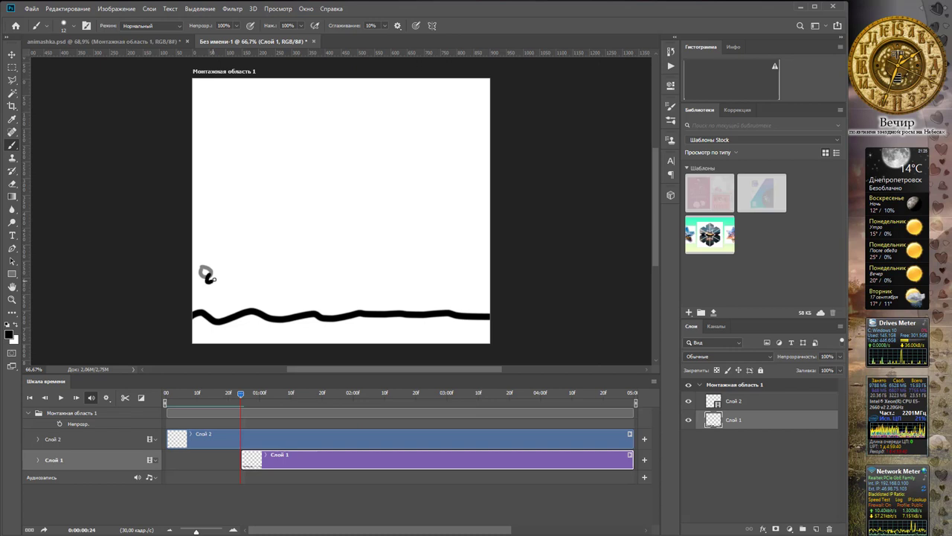
click(76, 397)
drag(213, 281, 223, 283)
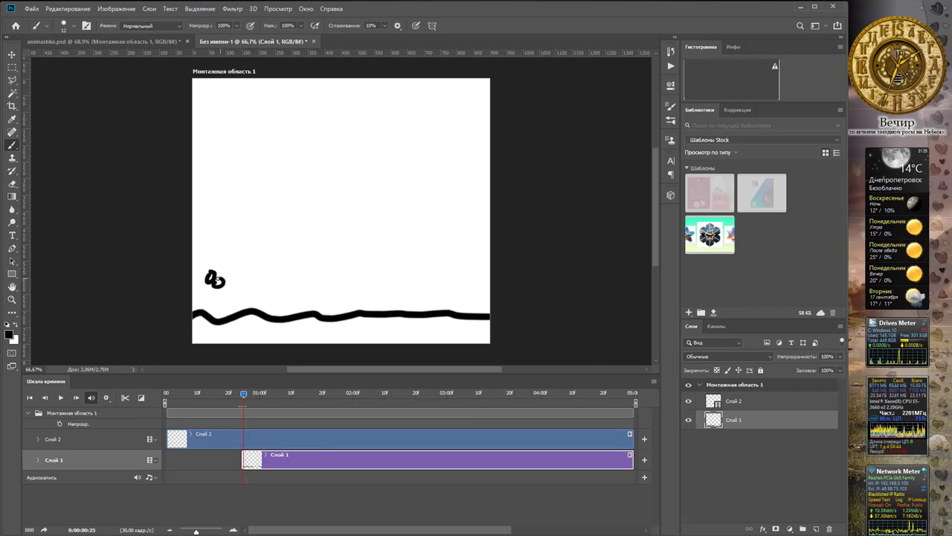
key(ctrl+z)
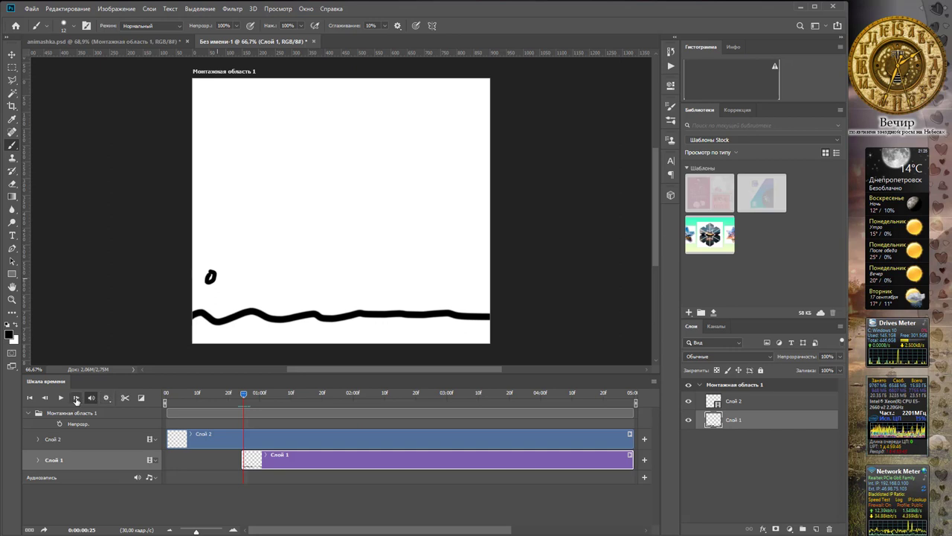
click(76, 398)
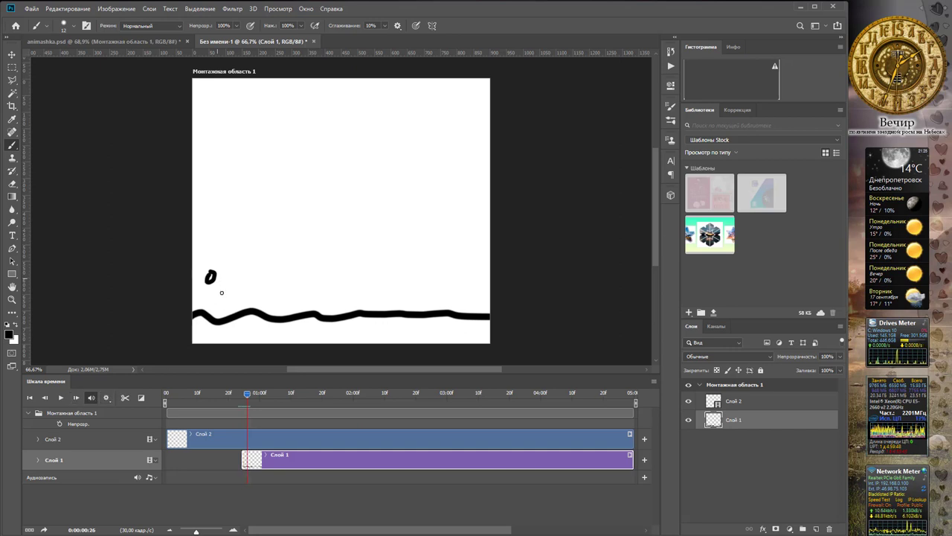
click(253, 432)
click(241, 395)
drag(241, 395, 238, 395)
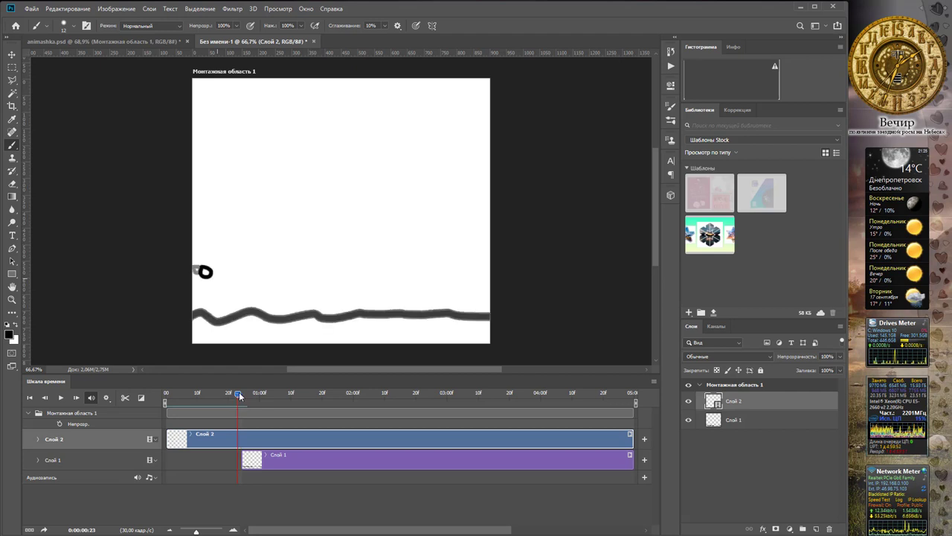
click(76, 398)
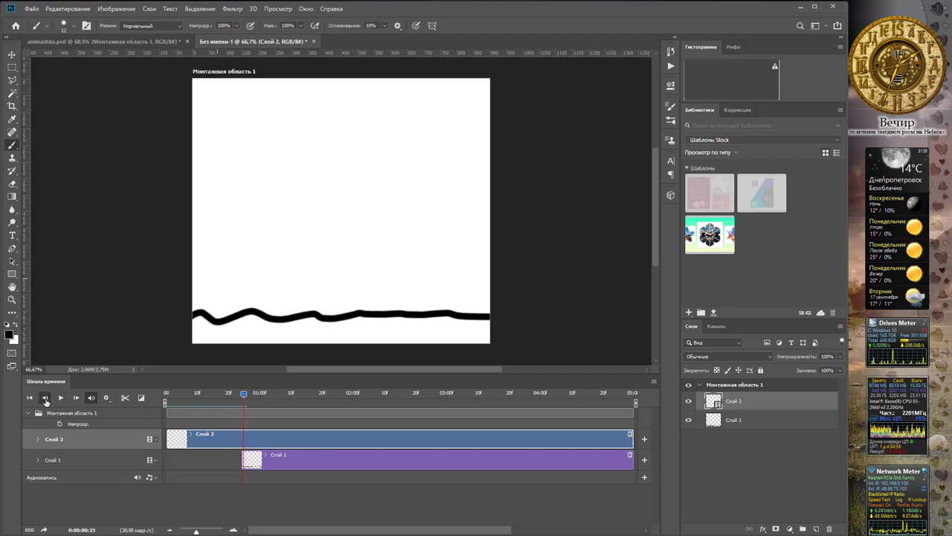
click(45, 397)
- Close the ball into a small loop and paint it further along the wave on later frames
drag(218, 276, 210, 275)
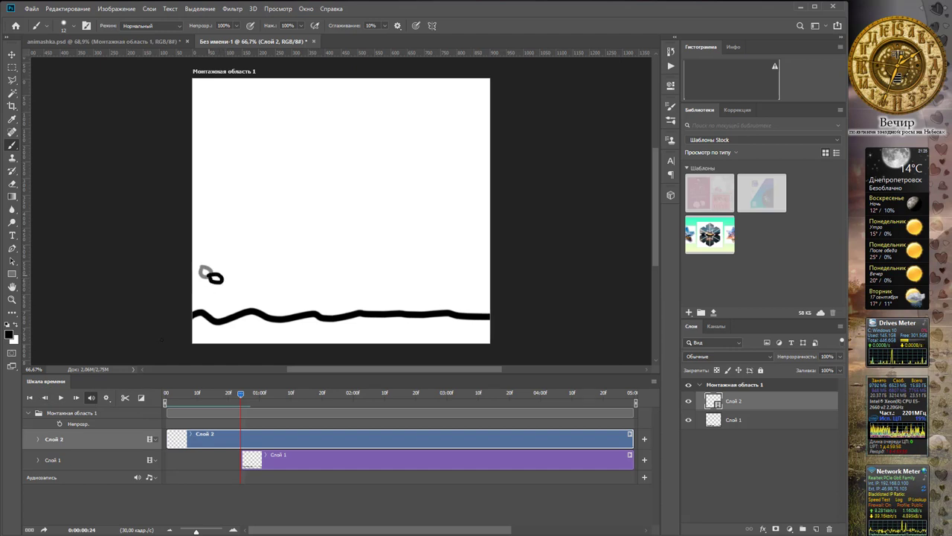
click(76, 397)
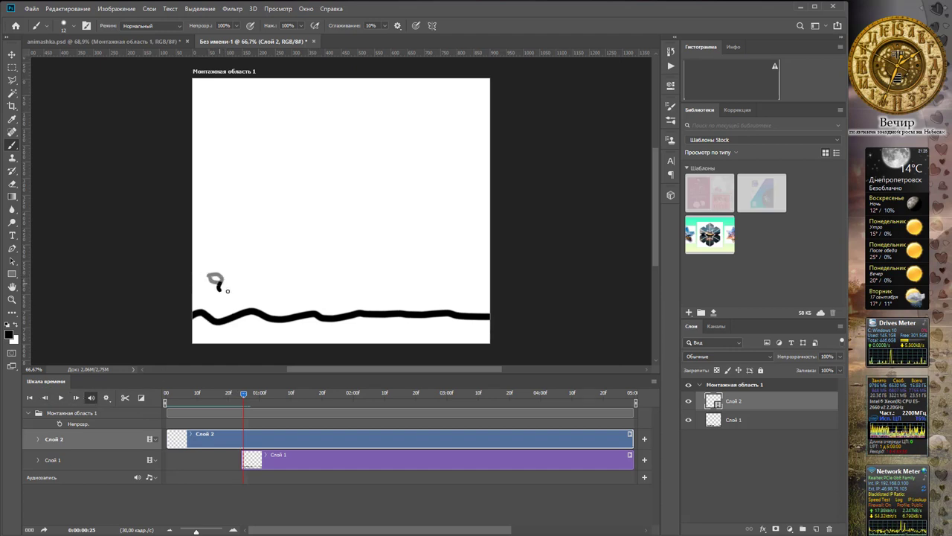
click(78, 398)
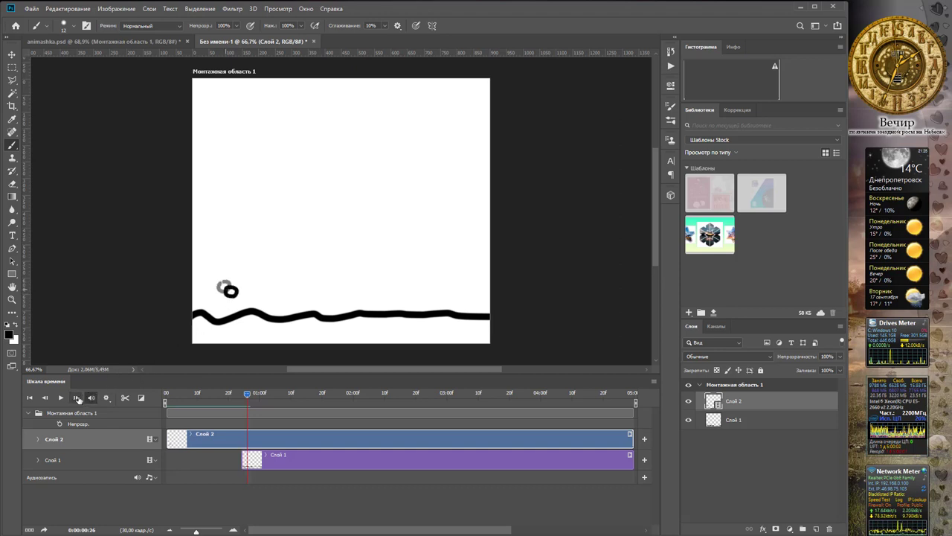
key(Right)
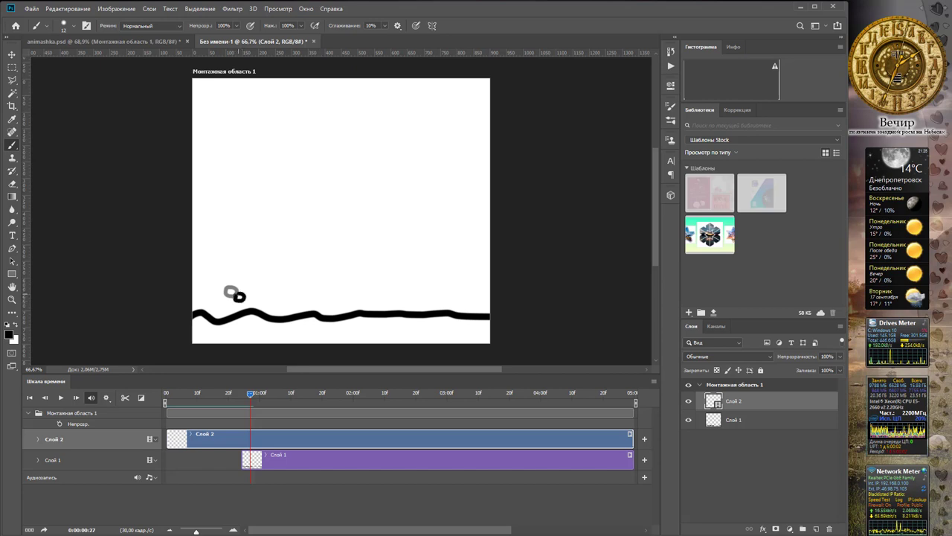
click(76, 398)
click(246, 299)
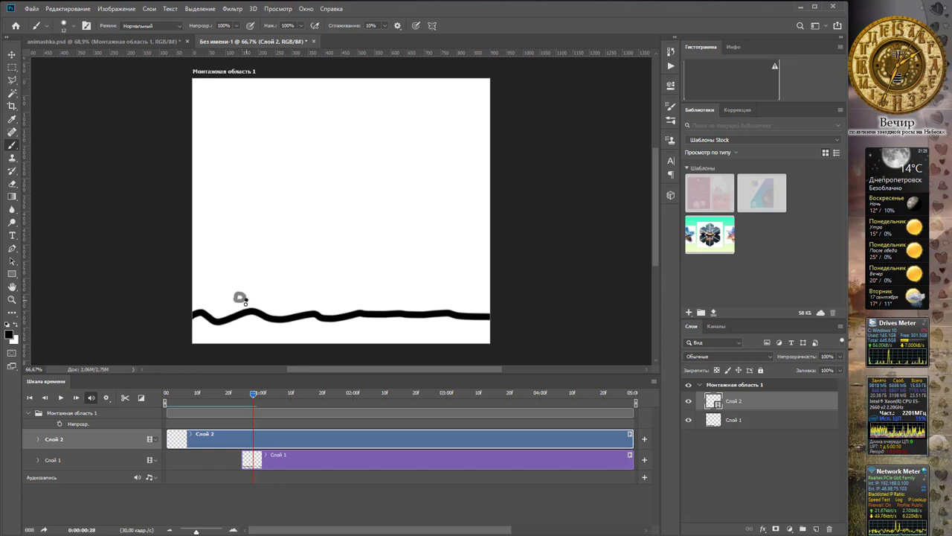
click(76, 397)
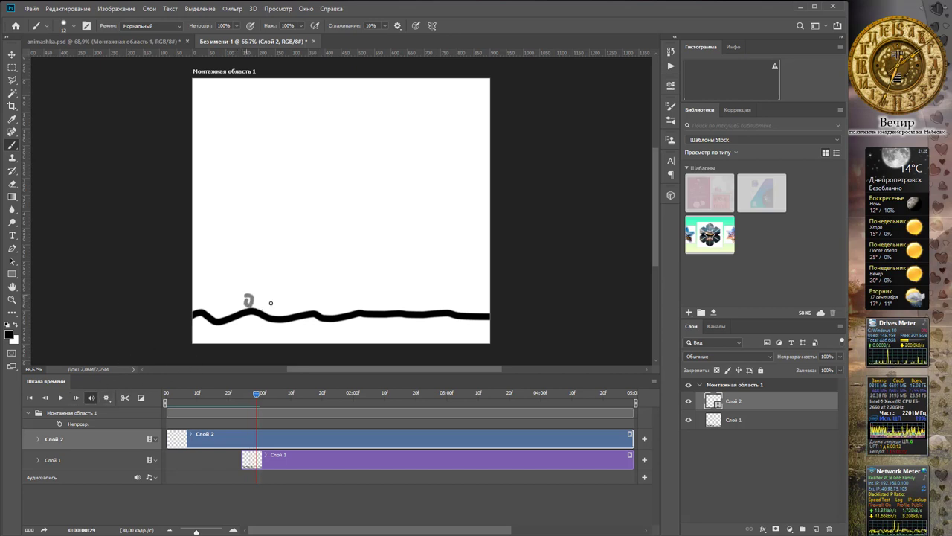
mouse_move(259, 304)
mouse_down()
mouse_move(318, 263)
mouse_move(378, 281)
mouse_up()
- Step through several frames, undo a misplaced ball stroke, and redraw the ball further right
click(75, 397)
key(Right)
key(Right)
click(75, 397)
click(76, 397)
click(76, 397)
click(75, 398)
click(75, 397)
click(76, 397)
key(ctrl+z)
click(76, 397)
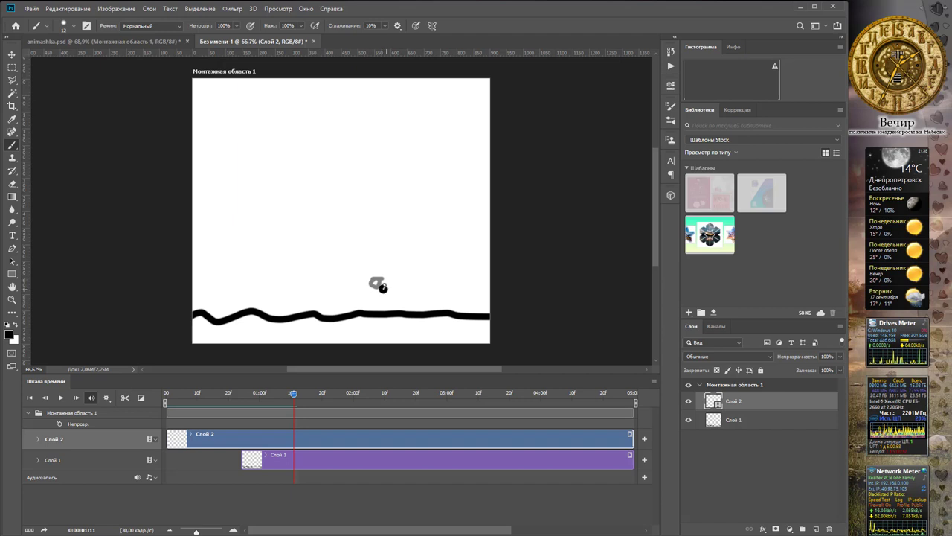
click(76, 397)
drag(388, 291, 389, 296)
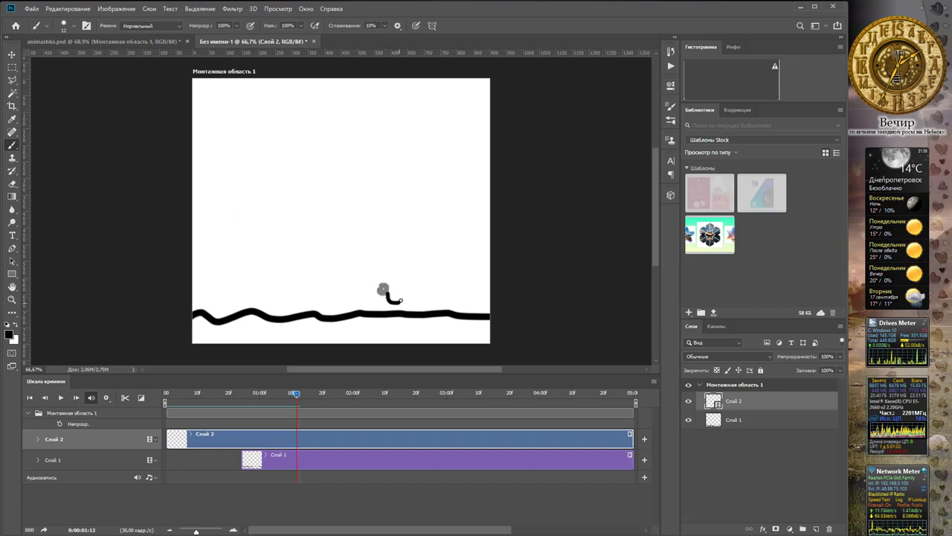
- Draw the ball near the wave's right end on the final frames through 01:18
click(76, 398)
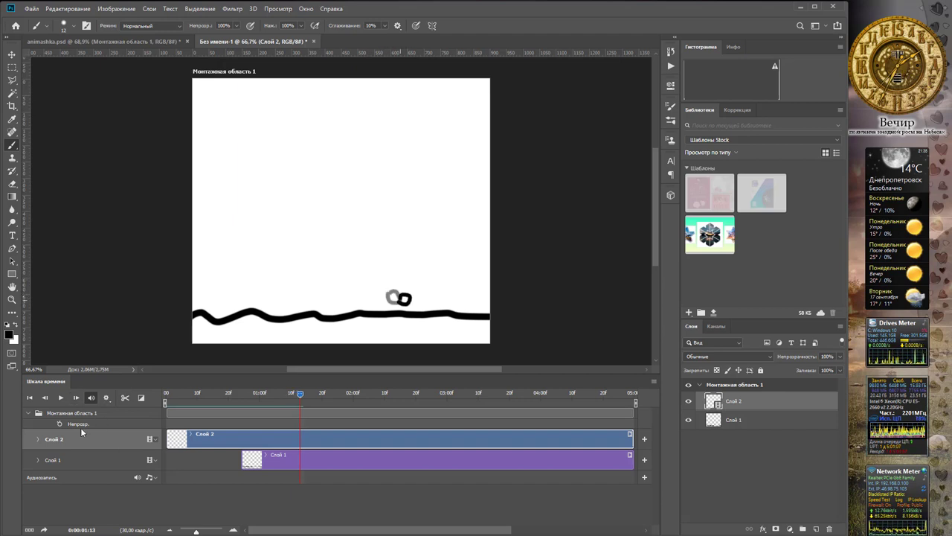
click(76, 397)
drag(412, 304, 418, 305)
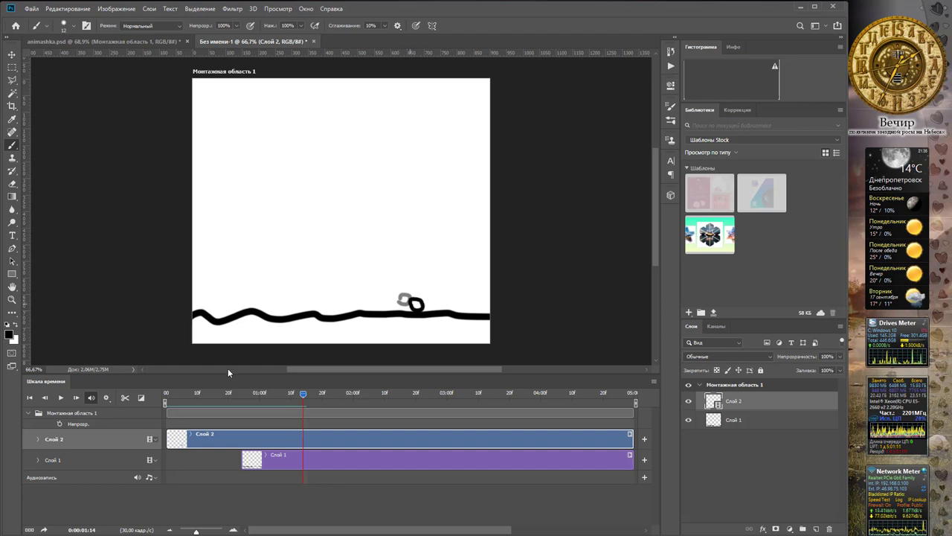
click(76, 397)
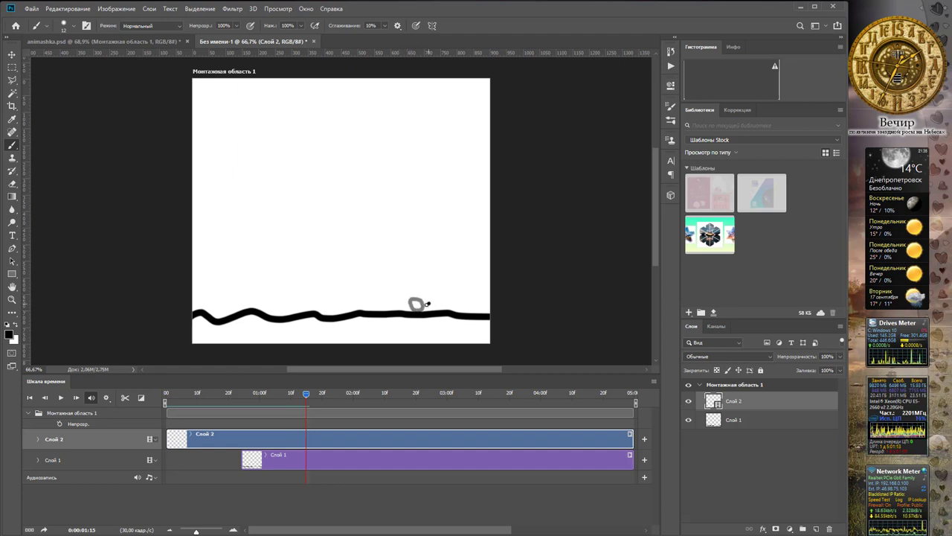
click(75, 398)
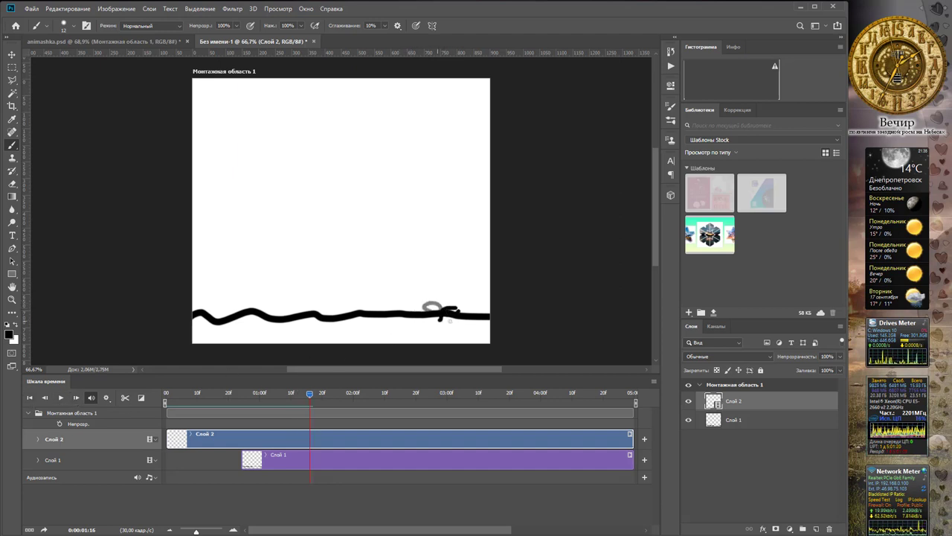
mouse_move(459, 306)
mouse_down()
mouse_move(471, 309)
mouse_move(441, 320)
mouse_move(478, 307)
mouse_up()
click(75, 398)
click(77, 397)
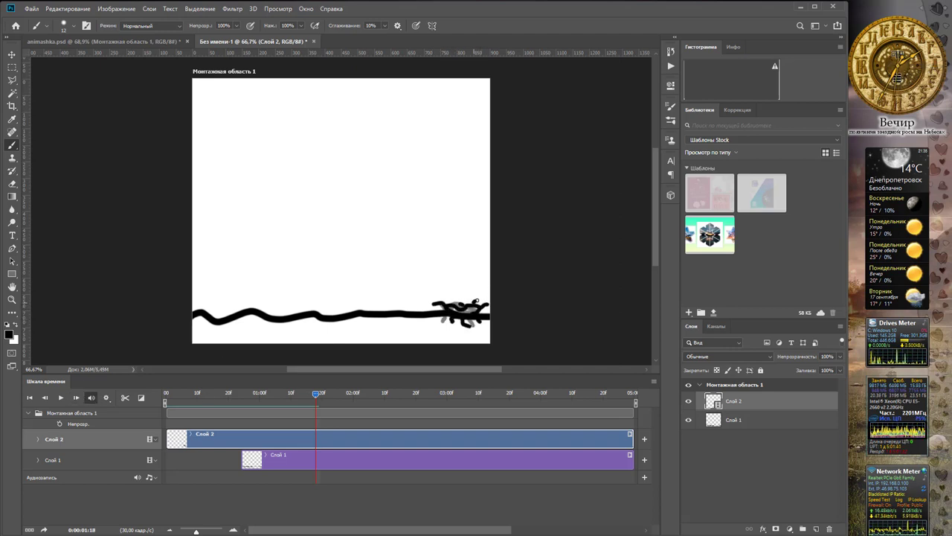
- Draw short ball strokes near the wave's right end on successive frames, redoing one stroke
click(75, 398)
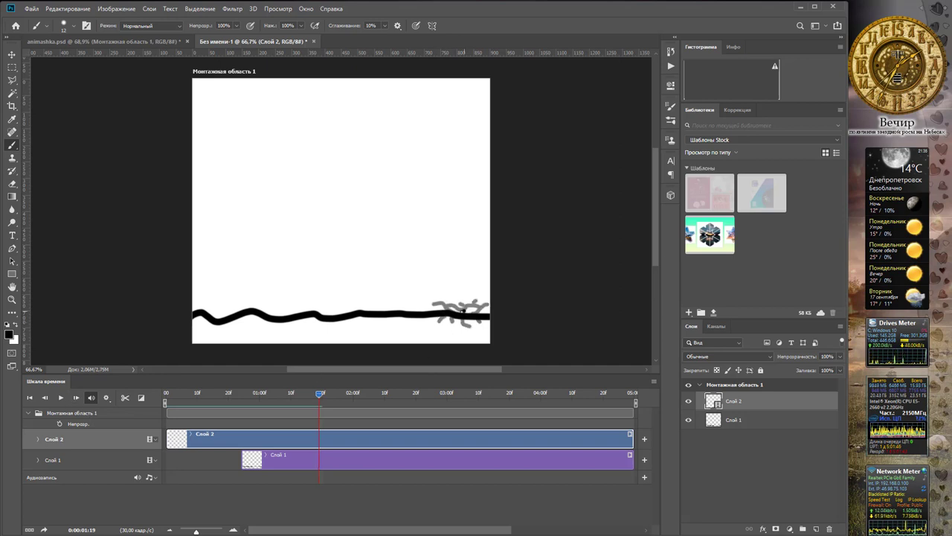
drag(463, 310, 430, 307)
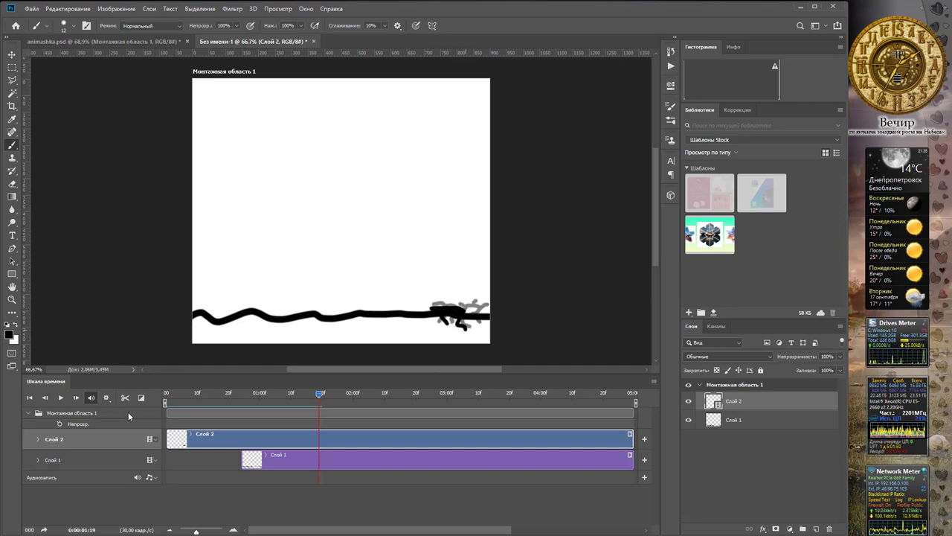
click(75, 398)
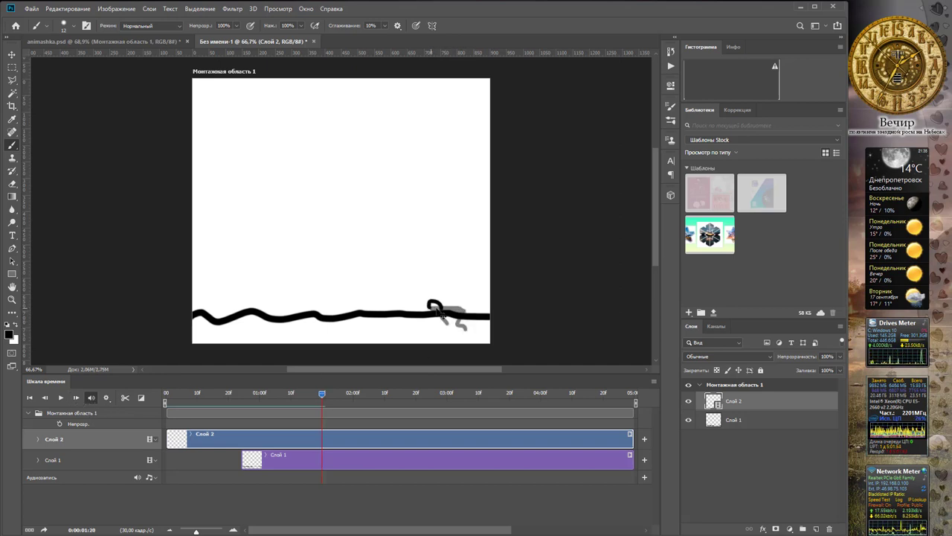
key(ctrl+z)
drag(435, 305, 420, 307)
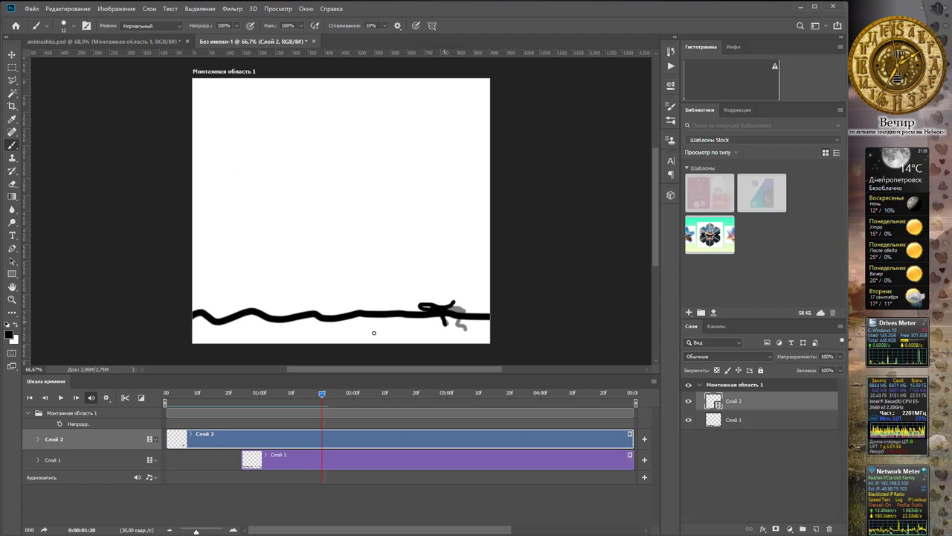
click(76, 398)
mouse_move(420, 307)
mouse_down()
mouse_move(436, 324)
mouse_move(385, 317)
mouse_move(414, 319)
mouse_up()
click(77, 398)
click(77, 398)
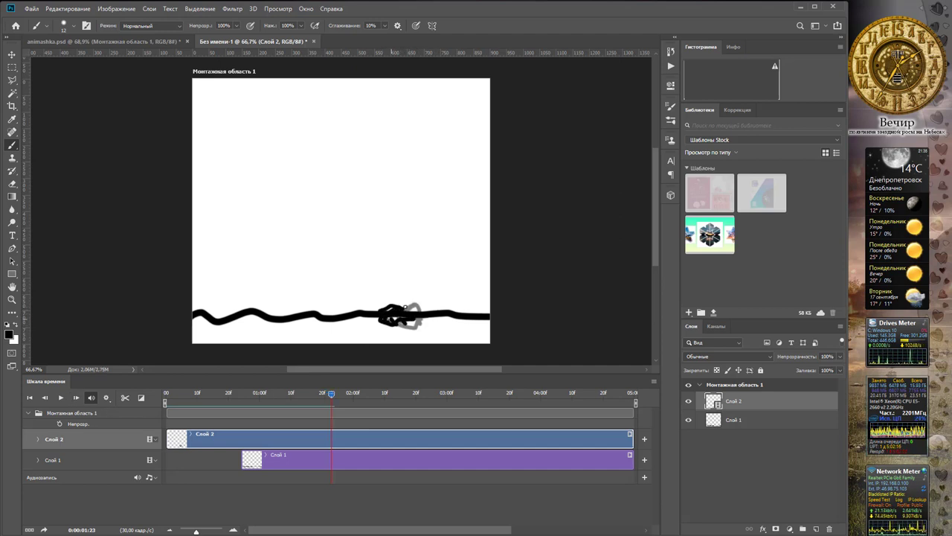
- Grow the ball into a peak at frame 01:27 and a pointed rocket at 01:28
click(77, 397)
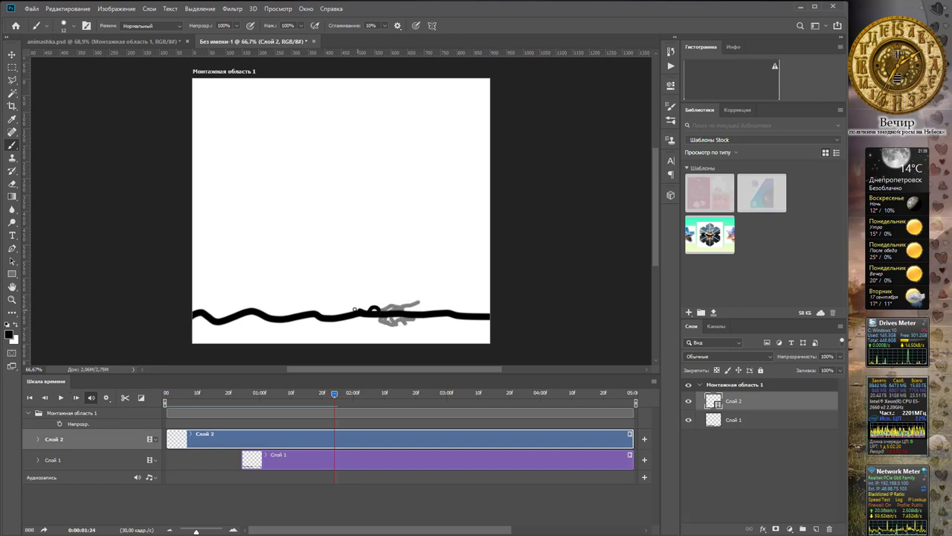
mouse_move(355, 310)
mouse_down()
mouse_move(390, 324)
mouse_move(385, 311)
mouse_up()
click(77, 398)
click(76, 398)
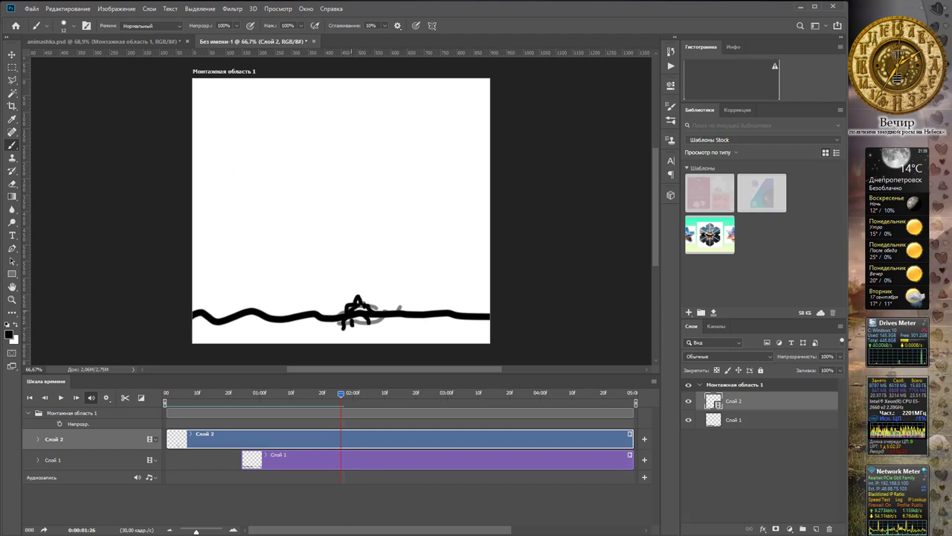
click(76, 398)
mouse_move(348, 291)
mouse_down()
mouse_move(364, 306)
mouse_move(339, 318)
mouse_move(378, 320)
mouse_up()
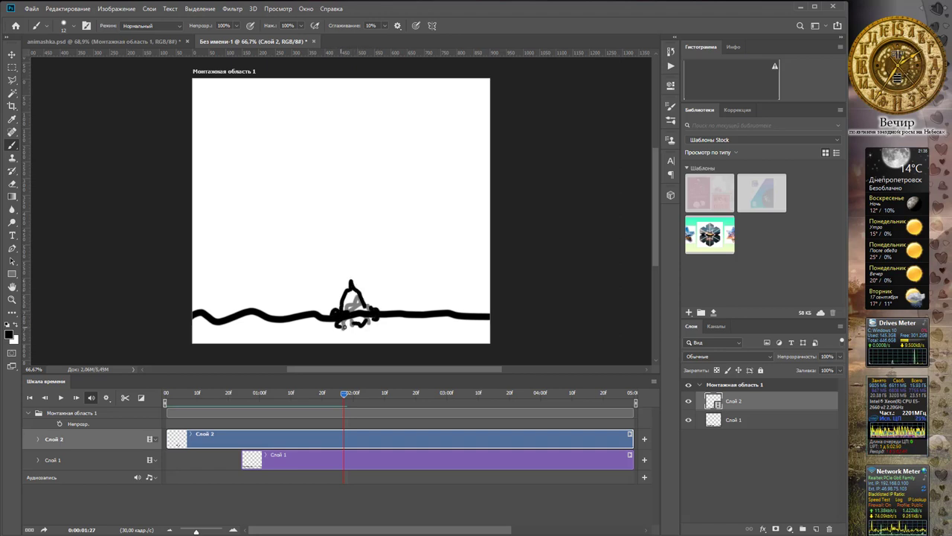
key(Right)
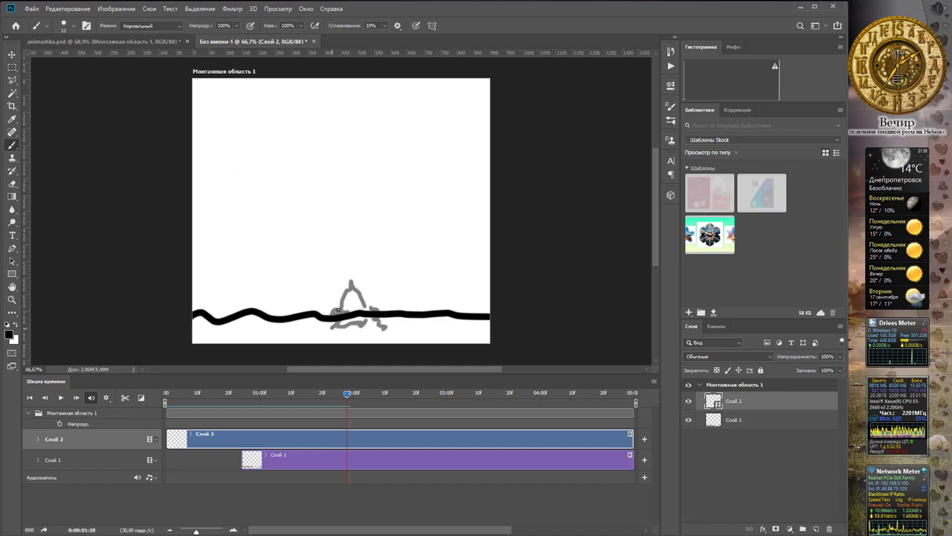
mouse_move(344, 306)
mouse_down()
mouse_move(350, 271)
mouse_move(374, 305)
mouse_up()
mouse_move(346, 277)
mouse_down()
mouse_move(363, 273)
mouse_move(324, 315)
mouse_move(348, 300)
mouse_move(382, 334)
mouse_move(373, 310)
mouse_up()
- At frame 01:29, redraw the rocket taller with side lines, a pointed spire and base details
drag(354, 246, 359, 282)
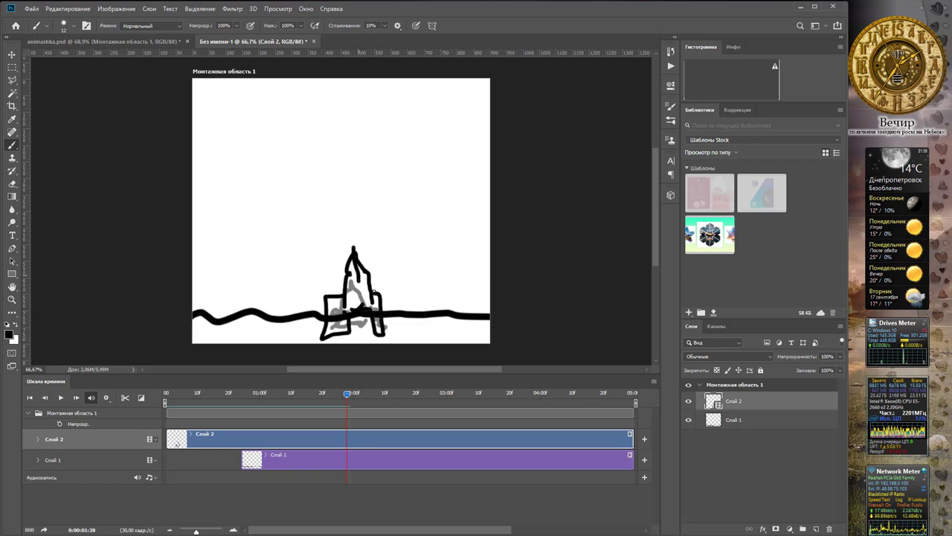
click(76, 398)
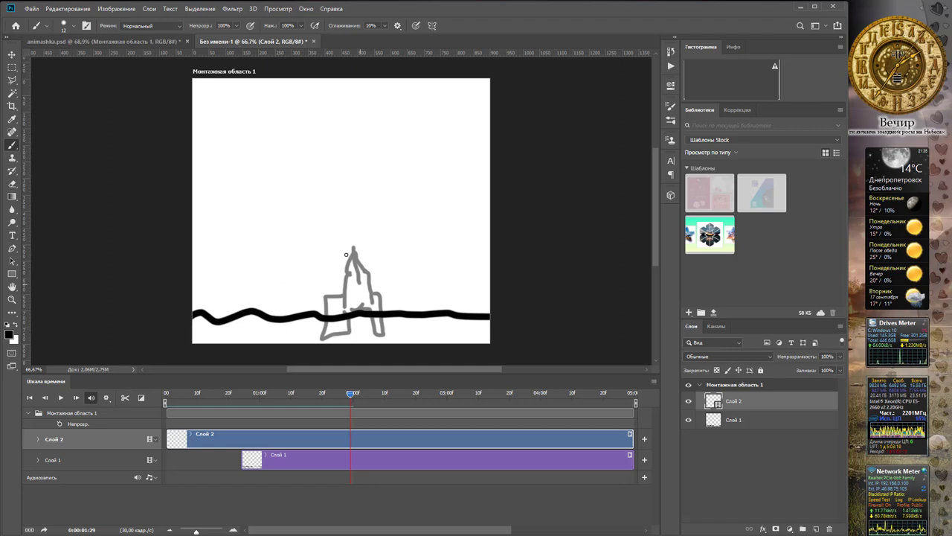
drag(346, 257, 347, 313)
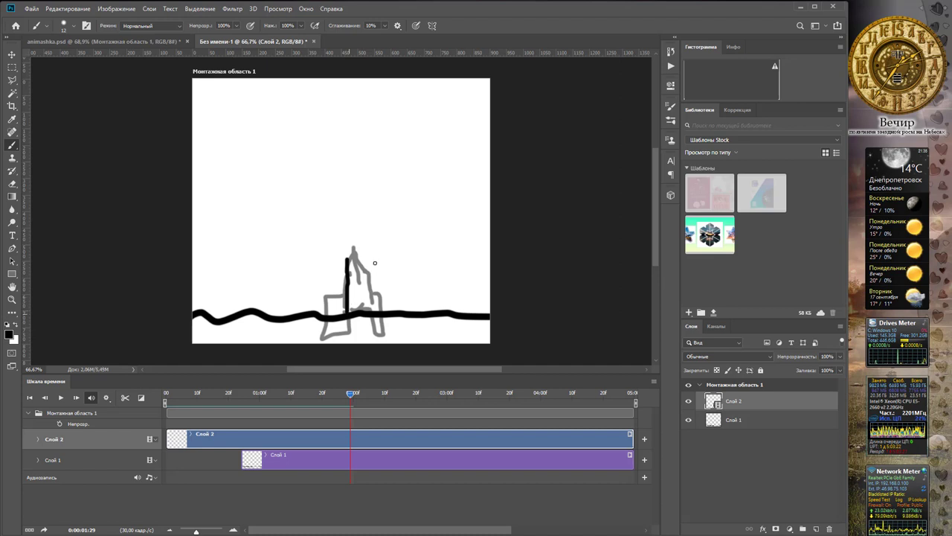
drag(371, 259, 372, 312)
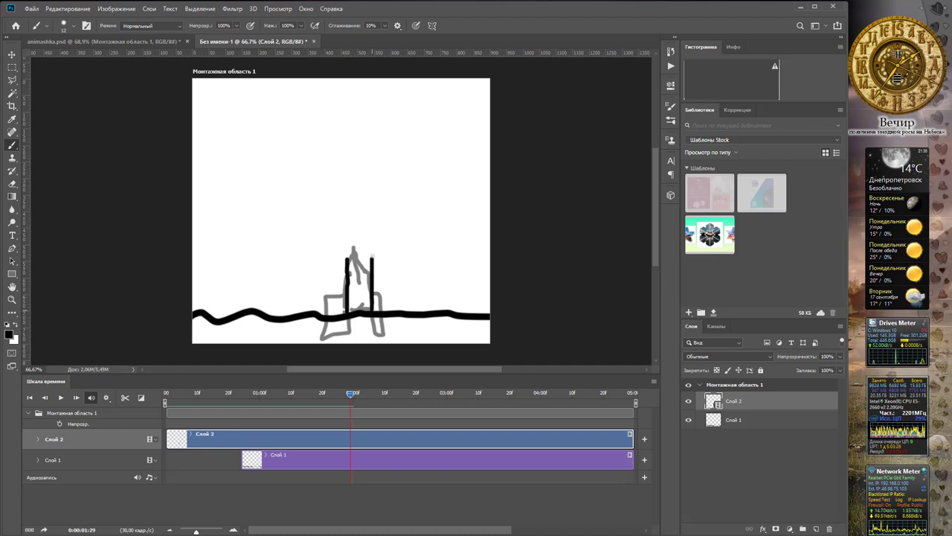
mouse_move(371, 259)
mouse_down()
mouse_move(354, 243)
mouse_move(356, 228)
mouse_move(369, 254)
mouse_up()
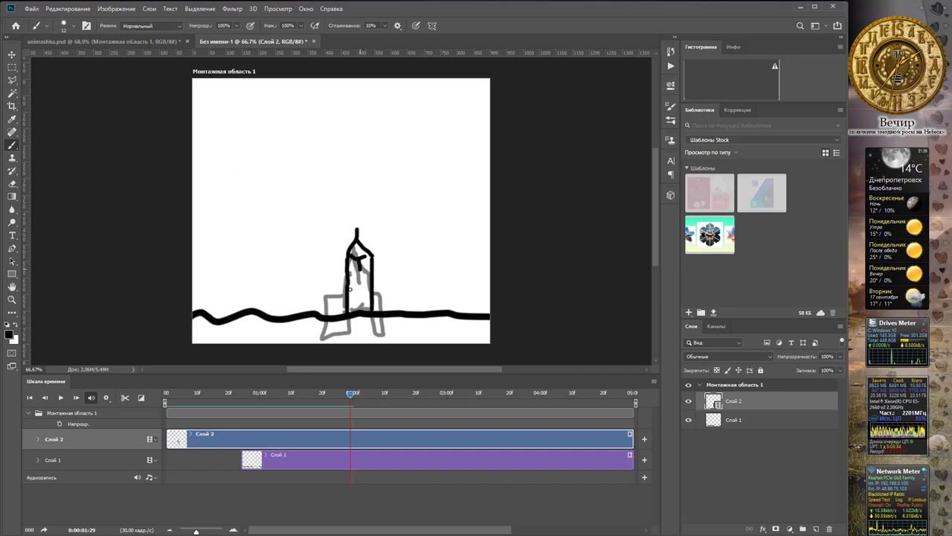
mouse_move(347, 286)
mouse_down()
mouse_move(332, 292)
mouse_move(330, 332)
mouse_up()
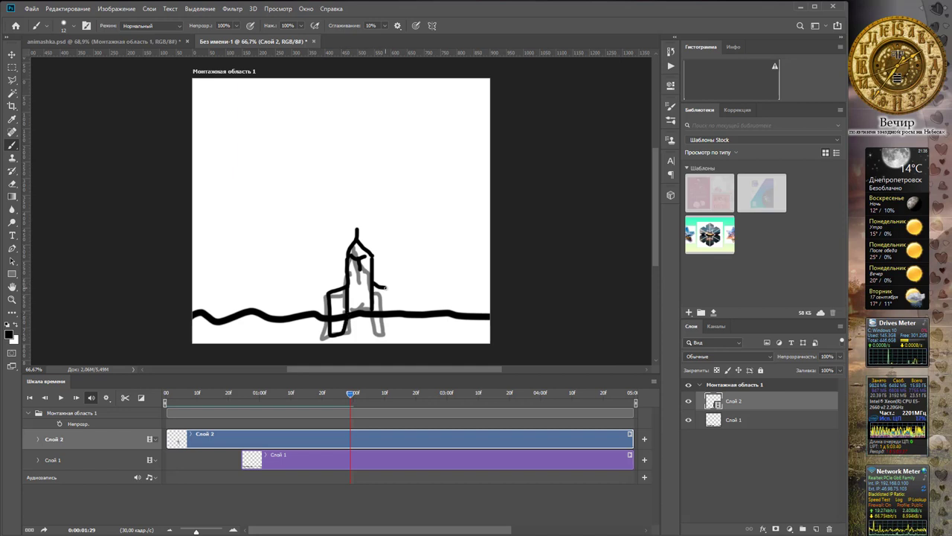
mouse_move(385, 313)
mouse_down()
mouse_move(385, 333)
mouse_move(383, 326)
mouse_up()
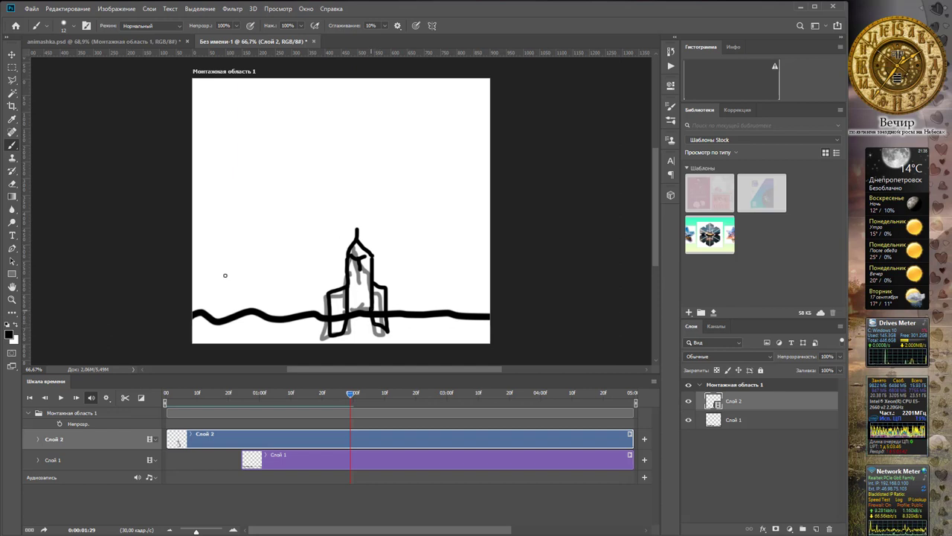
- Select all the rocket's black strokes with a non-contiguous Magic Wand, then take the Rectangular Marquee
click(12, 93)
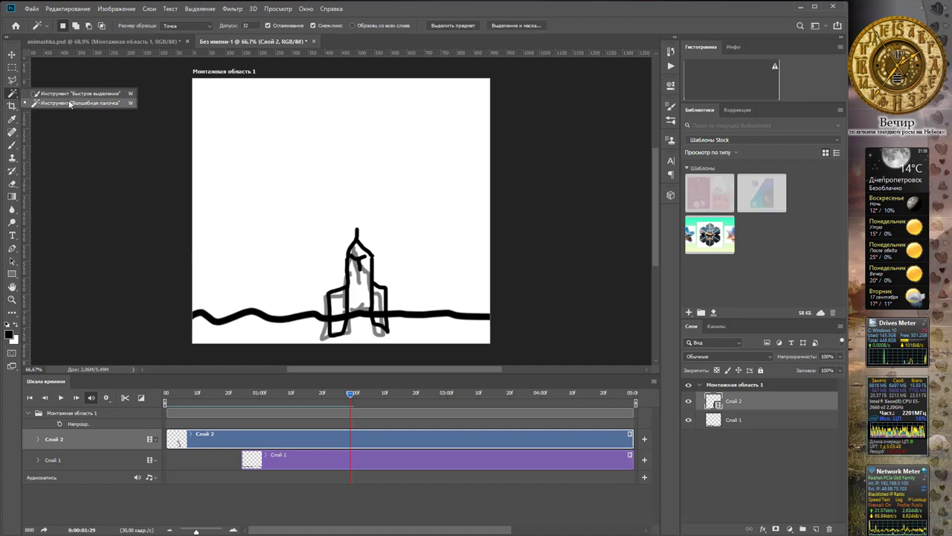
click(77, 102)
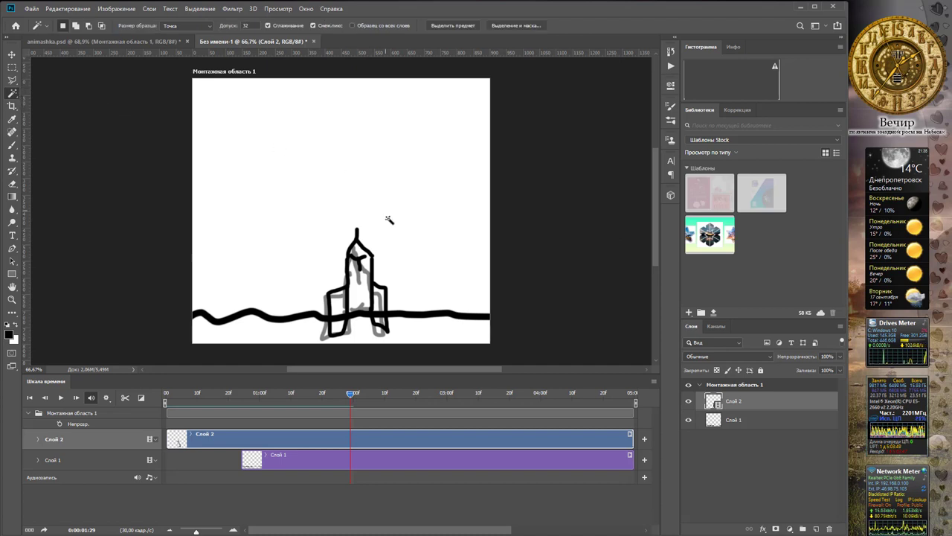
click(331, 26)
click(366, 252)
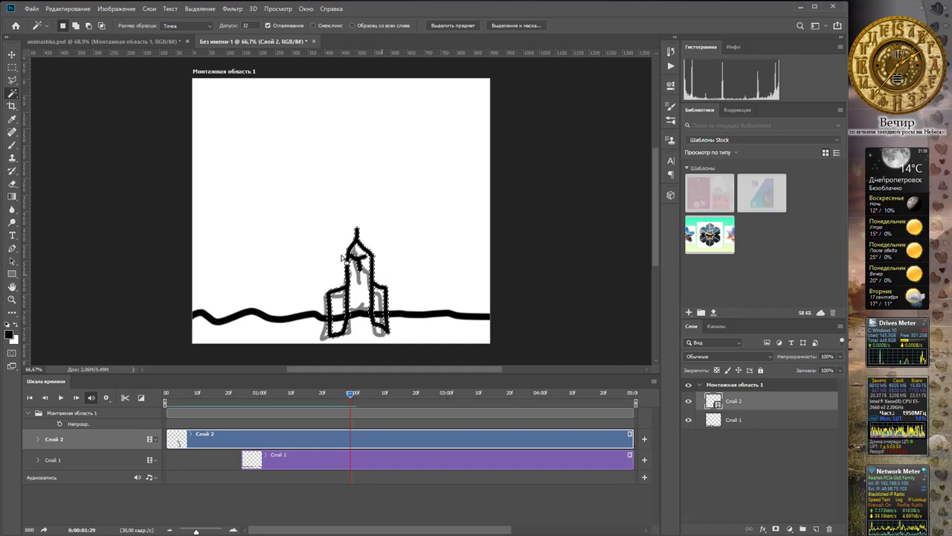
click(12, 67)
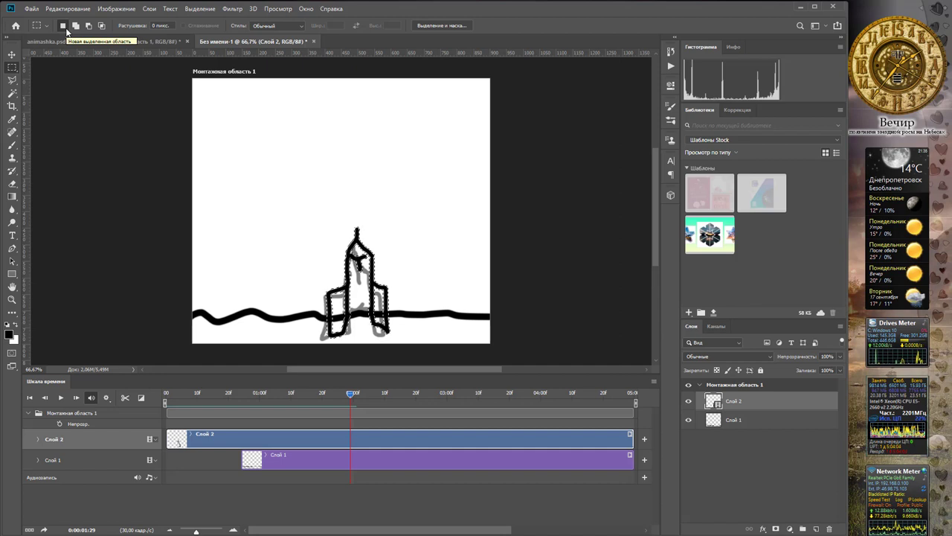
- At frame 02:00, raise the selection and trace the rocket with a 25 px brush
click(77, 398)
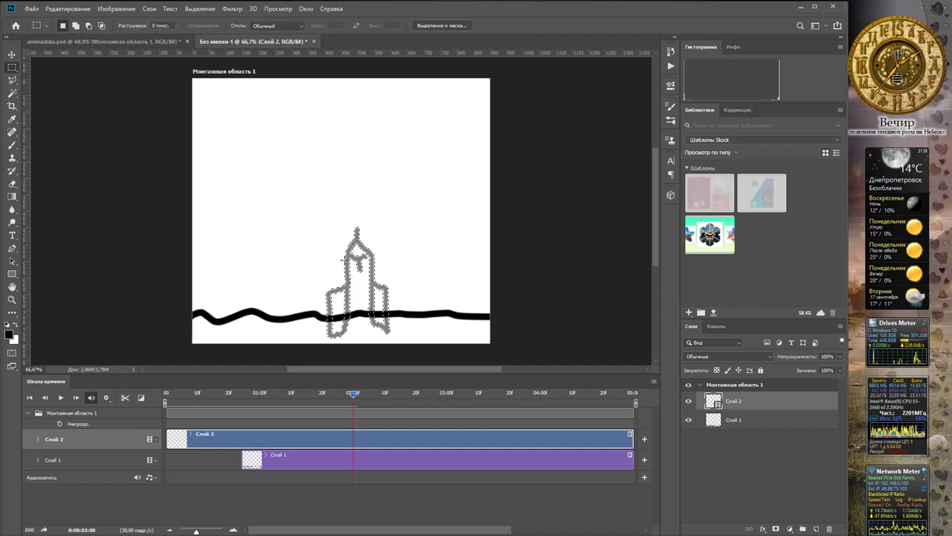
drag(346, 263, 348, 256)
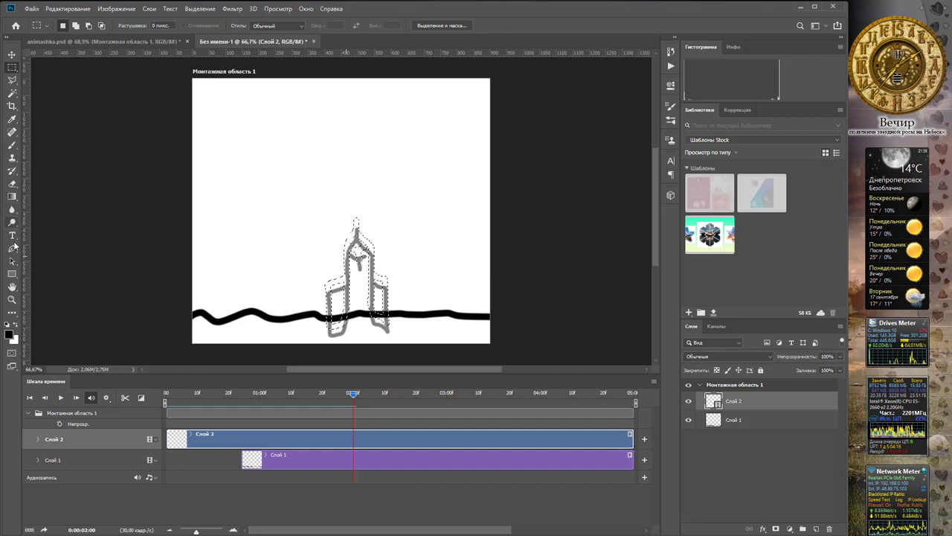
key(b)
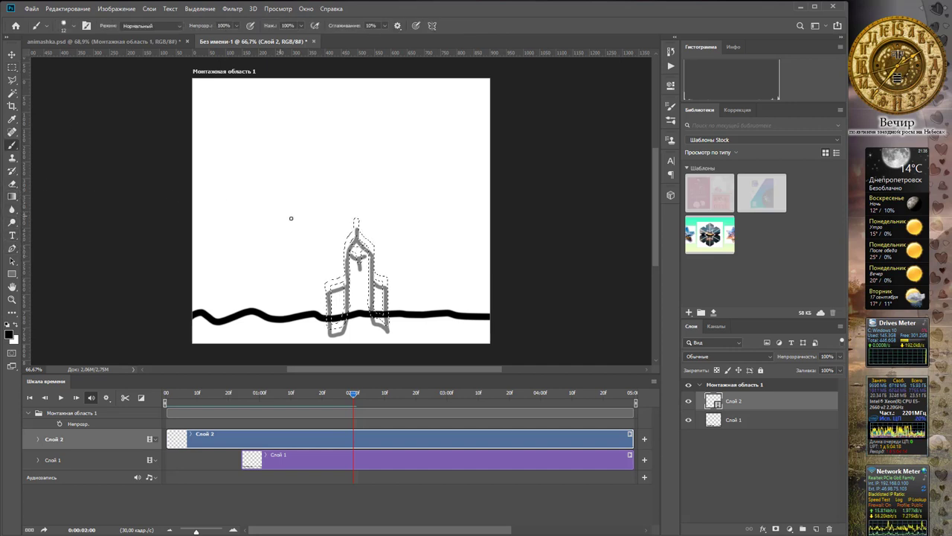
right_click(362, 230)
click(420, 255)
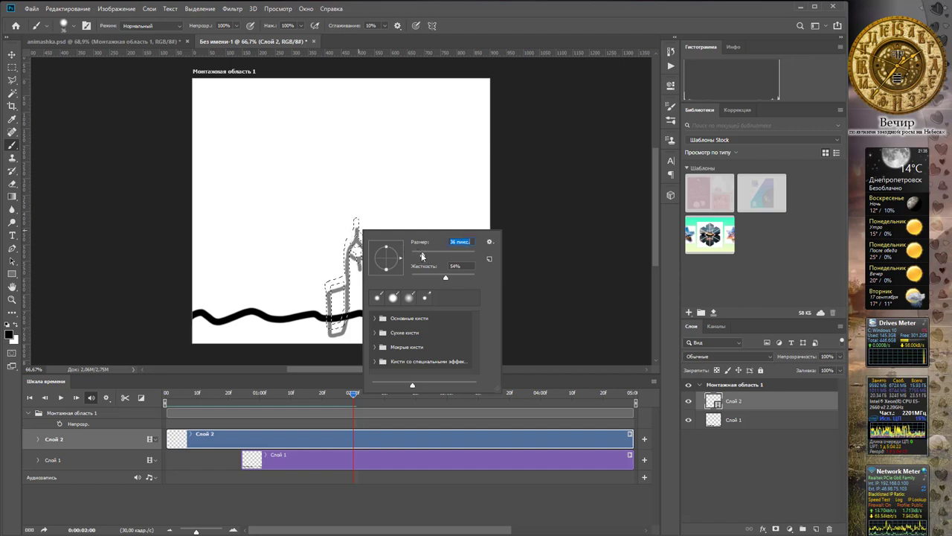
key(Return)
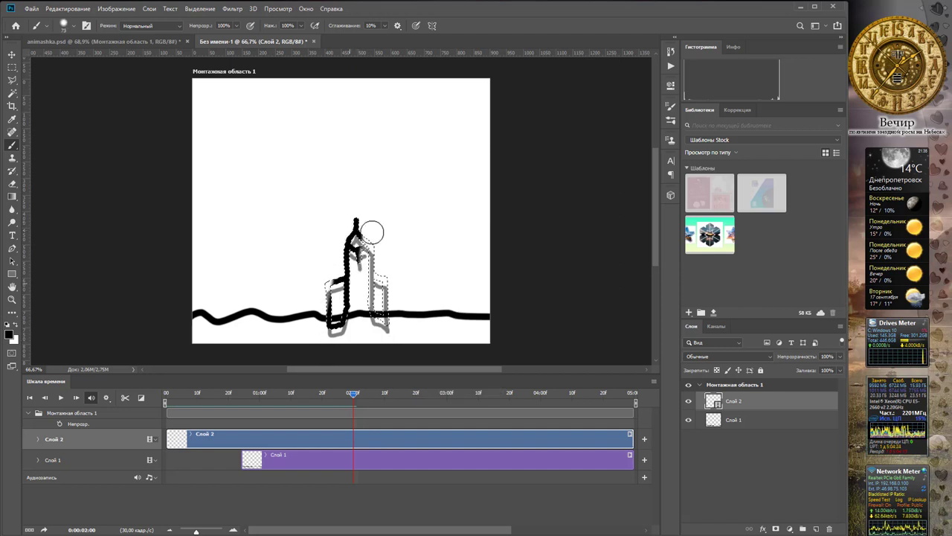
drag(386, 244, 389, 277)
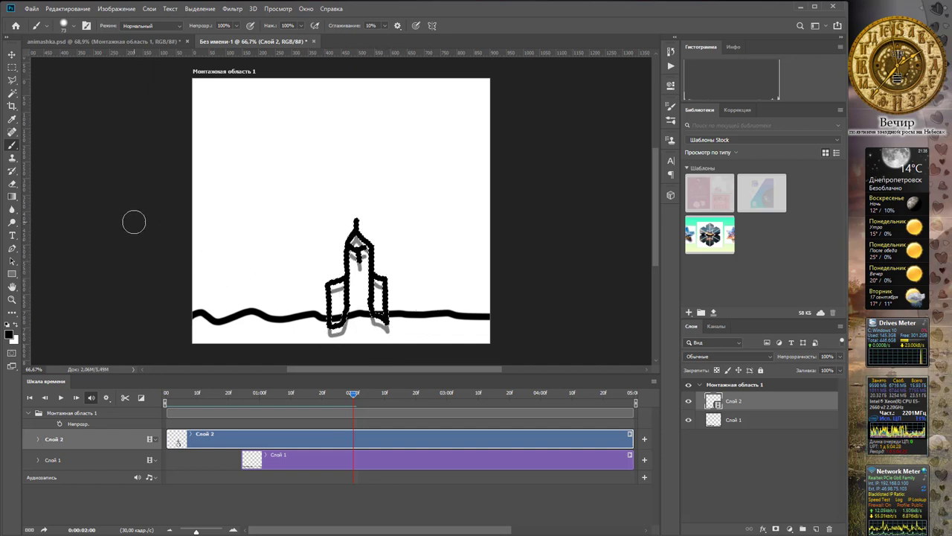
- On frames 02:01–02:02, raise the selection about 20 and 30 px and trace the rocket
click(76, 397)
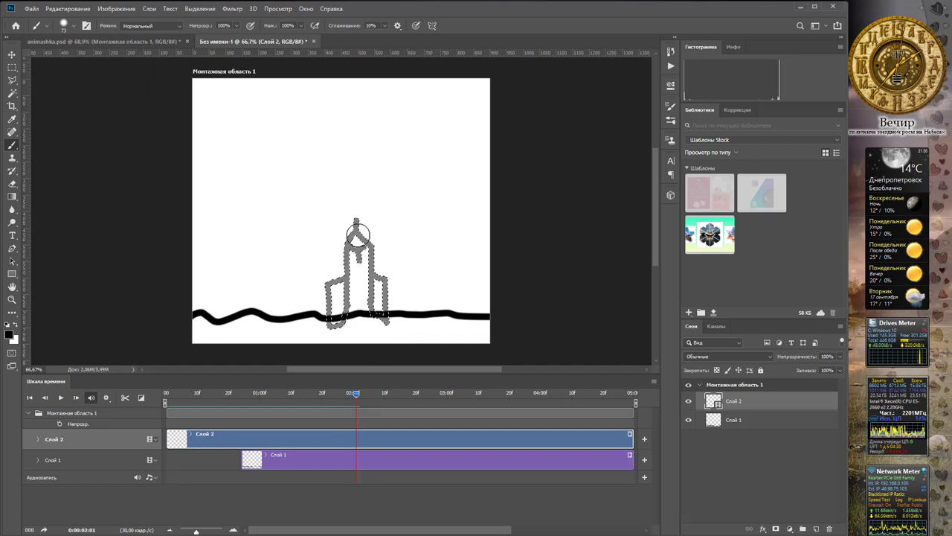
key(m)
drag(357, 242, 355, 221)
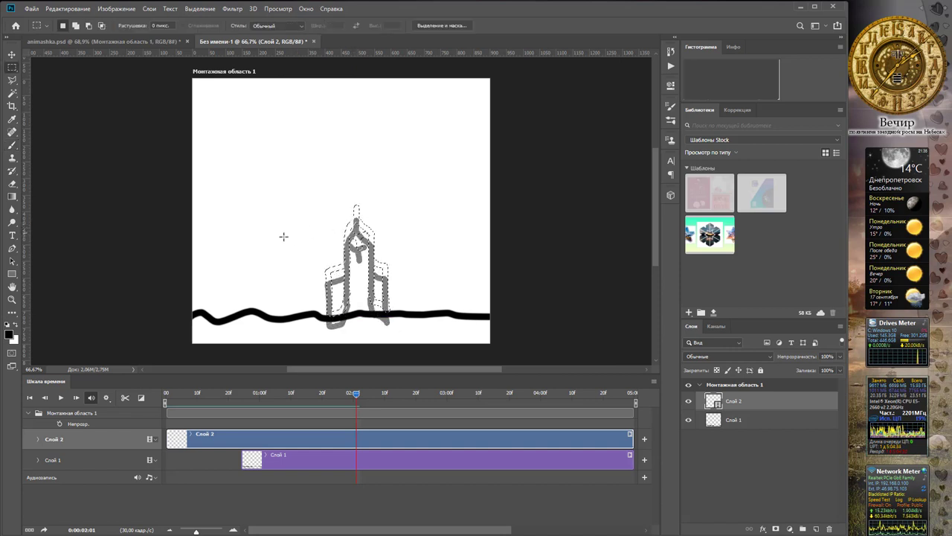
key(b)
mouse_move(353, 212)
mouse_down()
mouse_move(330, 316)
mouse_move(387, 310)
mouse_up()
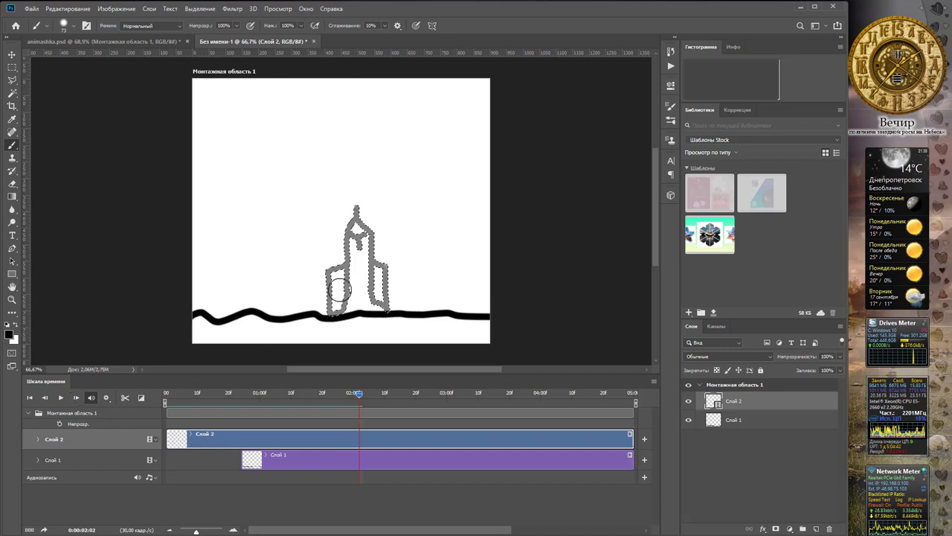
key(m)
drag(348, 258, 347, 249)
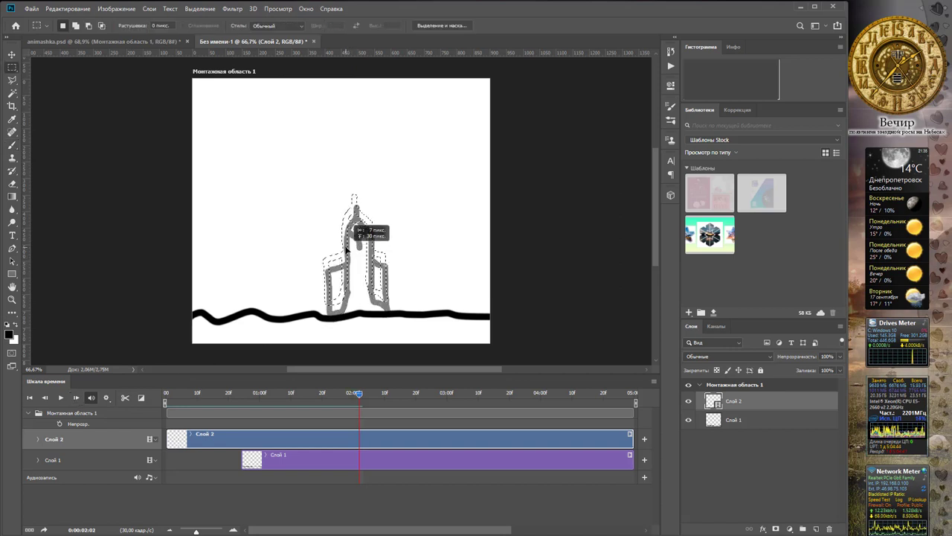
key(b)
drag(354, 195, 327, 294)
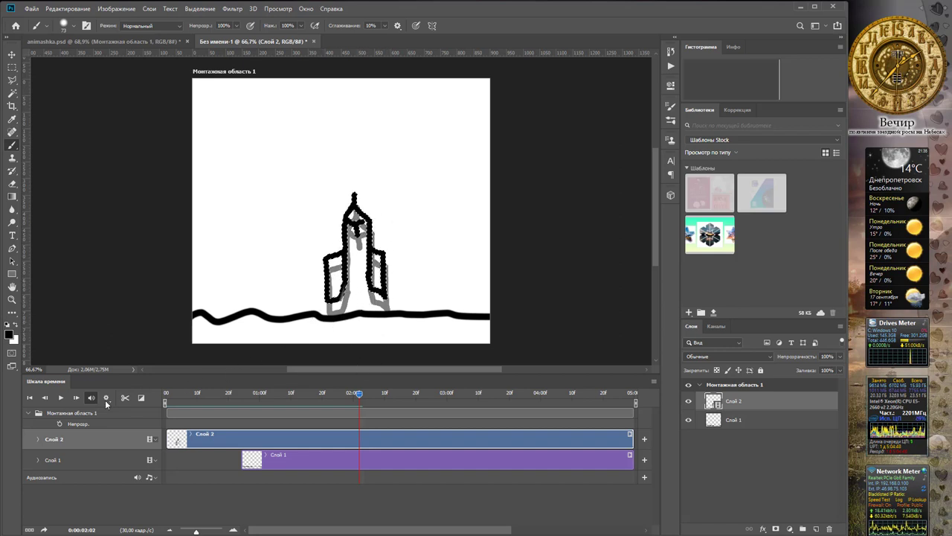
- At frame 02:03, raise the selection about 33 px and trace the spire top
click(77, 398)
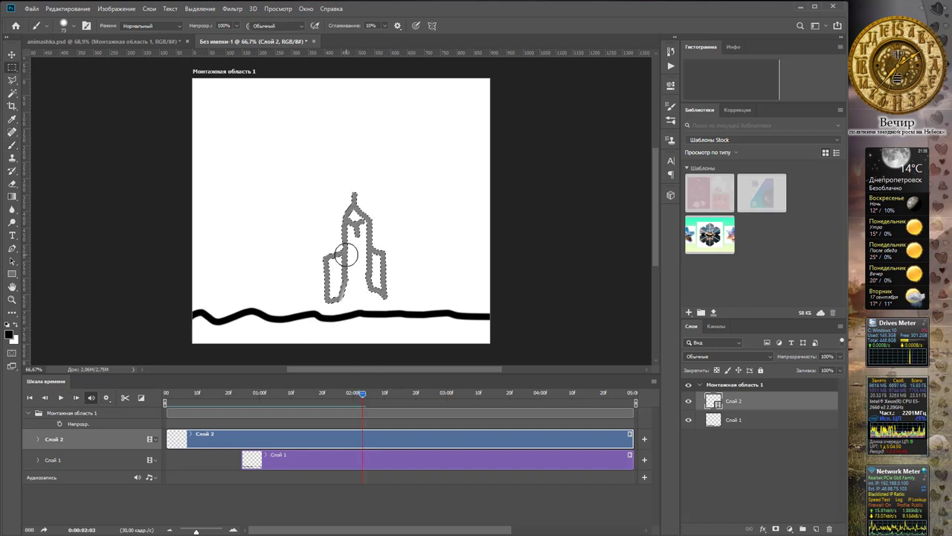
key(m)
drag(347, 259, 347, 243)
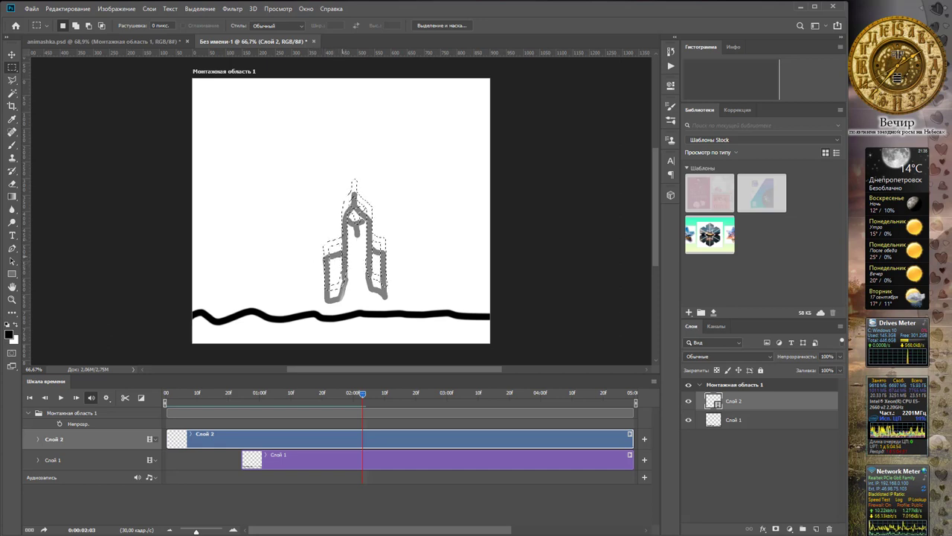
key(b)
drag(354, 180, 379, 244)
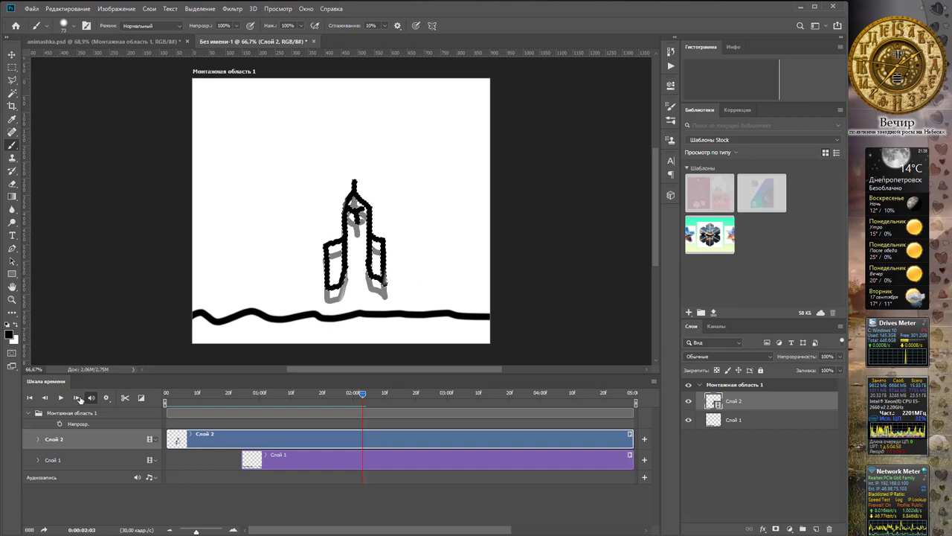
- At frame 02:04, move the selection up and shrink it to about 77% by 83%
key(Right)
key(m)
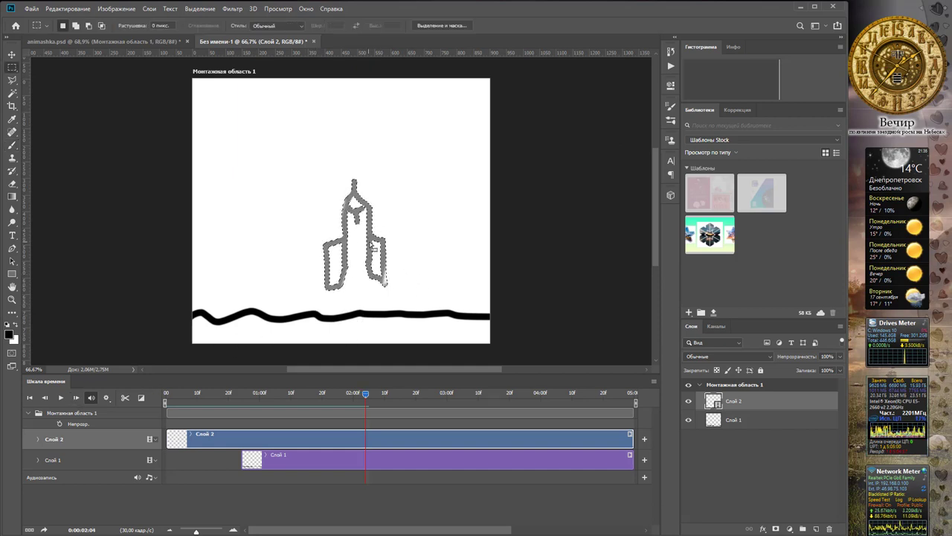
drag(377, 248, 376, 228)
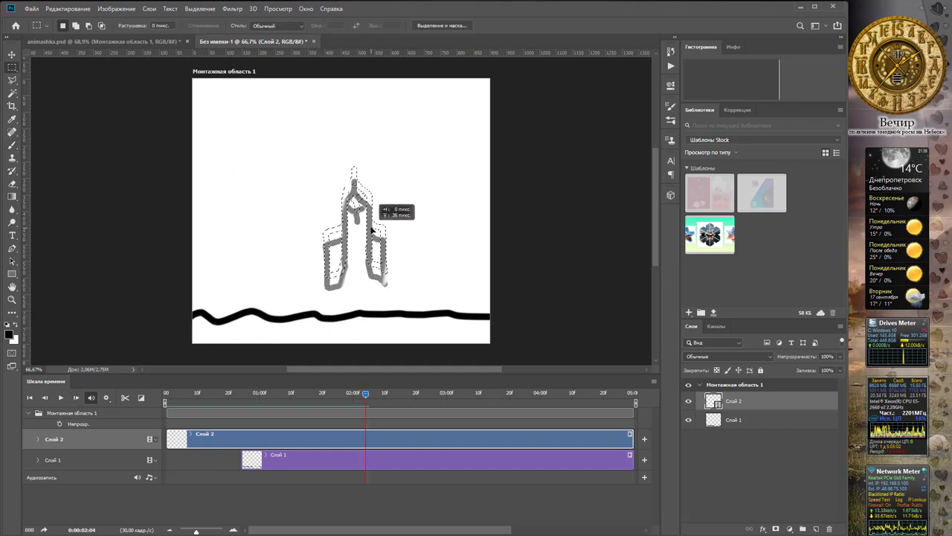
click(200, 8)
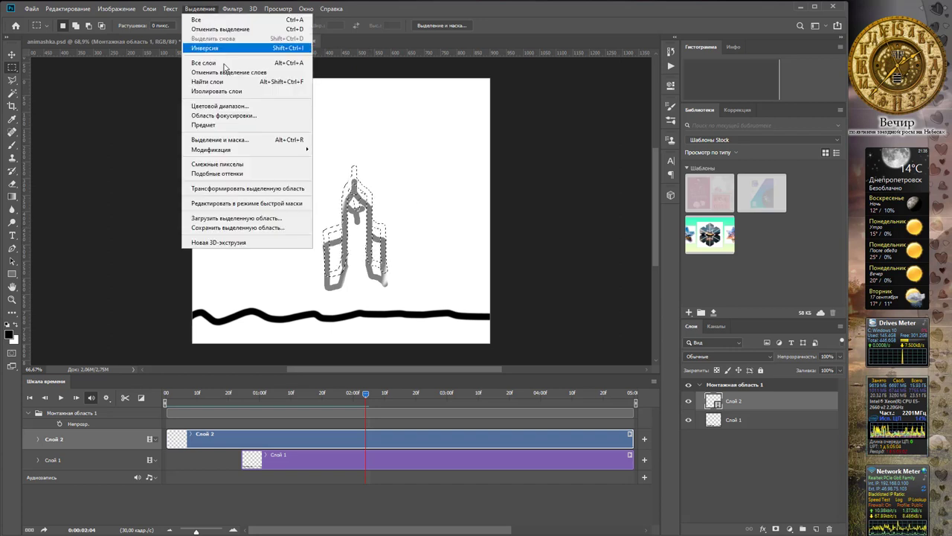
click(232, 188)
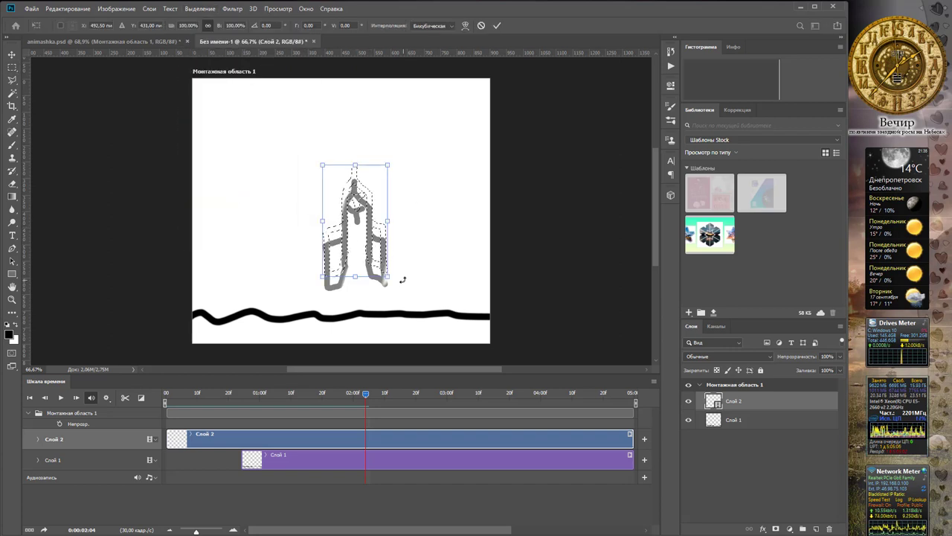
drag(387, 276, 373, 257)
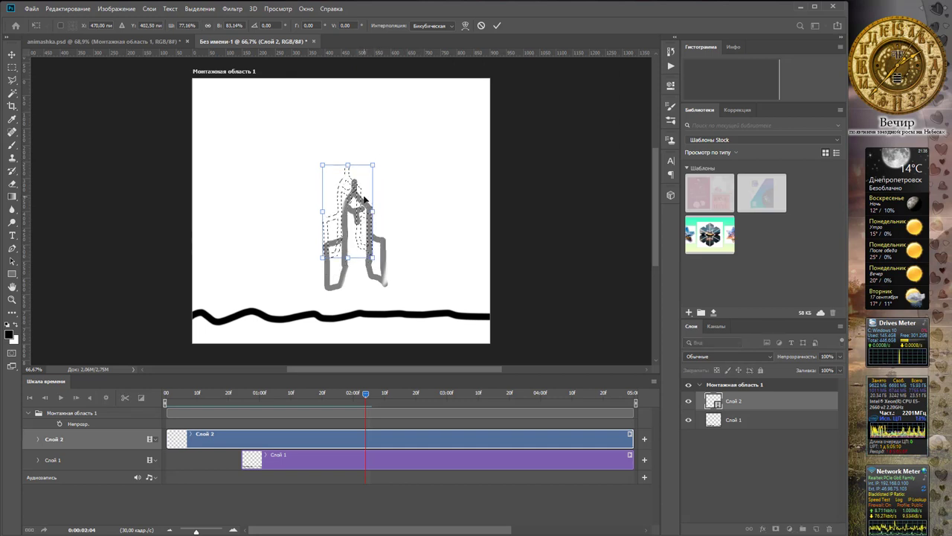
key(Return)
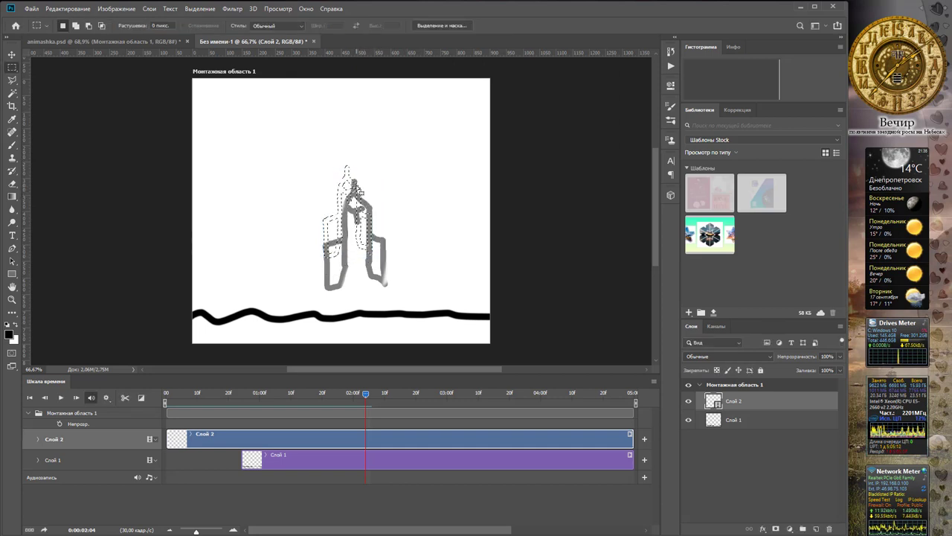
drag(350, 180, 362, 183)
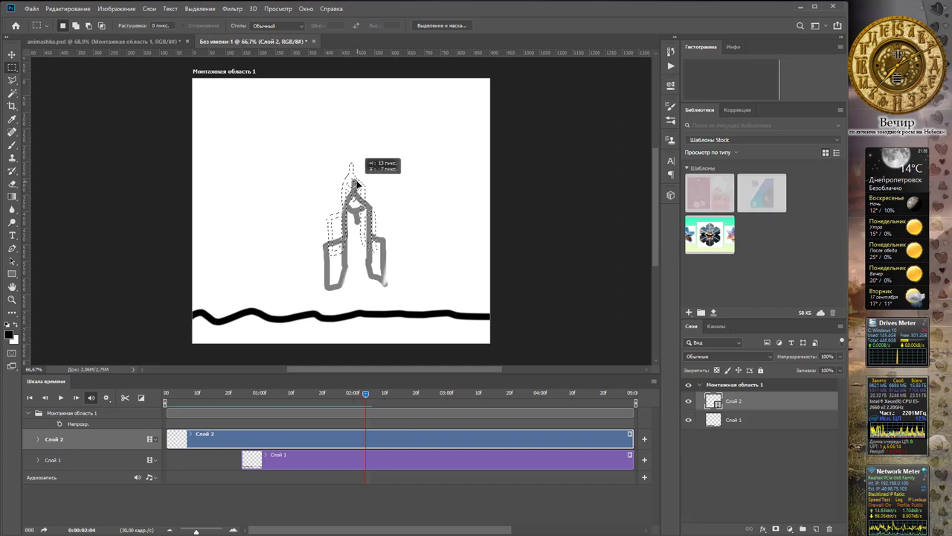
key(b)
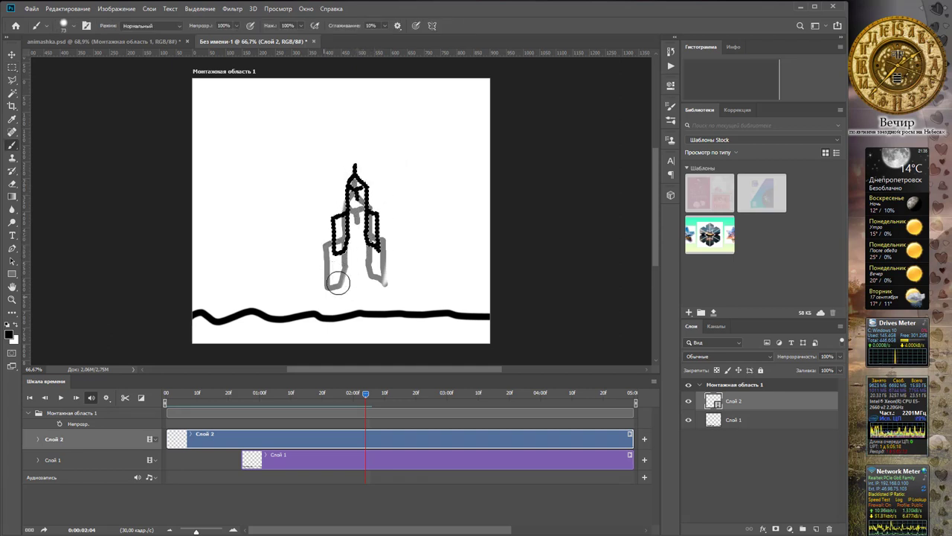
- On the next frame, move the selection up off the previous rocket and clear it
click(78, 398)
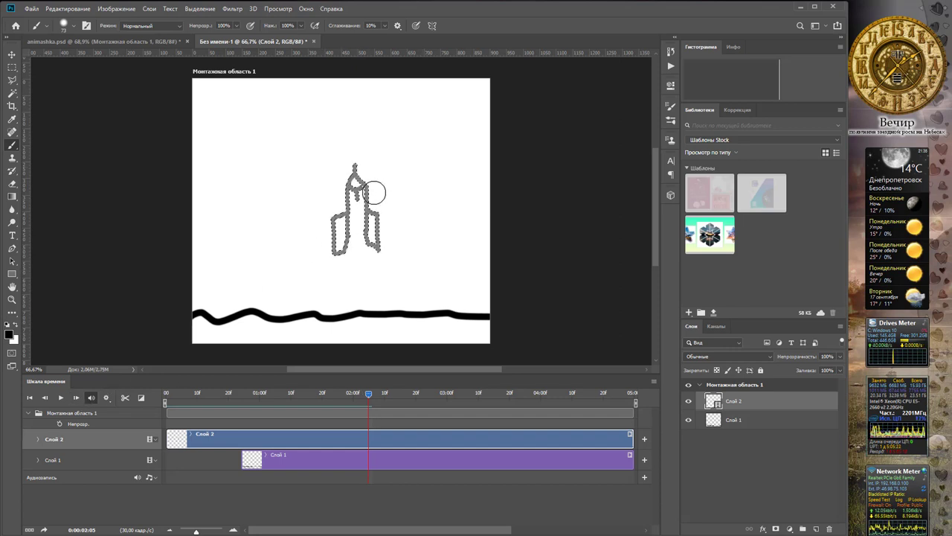
key(m)
mouse_move(371, 196)
mouse_down()
mouse_move(368, 180)
mouse_move(348, 182)
mouse_move(379, 246)
mouse_move(342, 214)
mouse_move(334, 243)
mouse_up()
key(ctrl+d)
key(b)
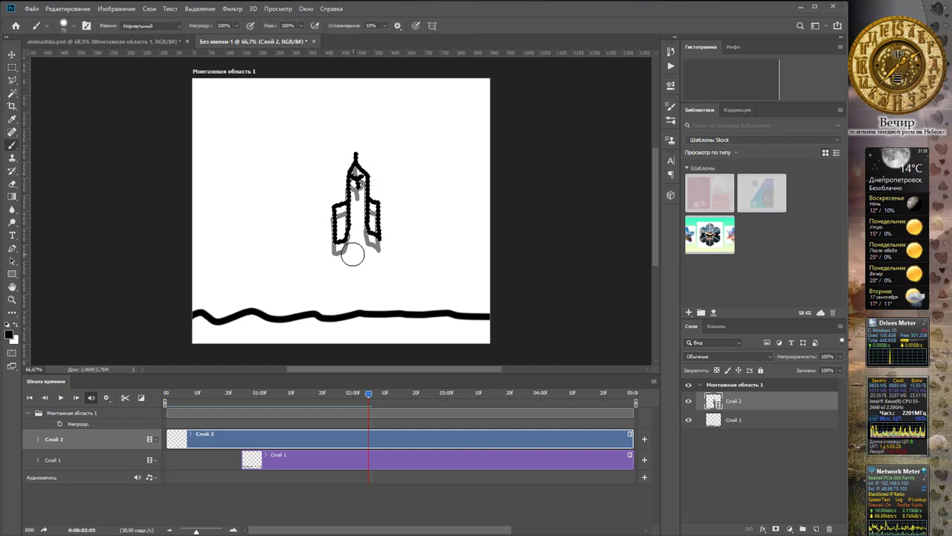
- On the following frame, move the selection up the spire and narrow it to 82.56% width
click(76, 398)
key(m)
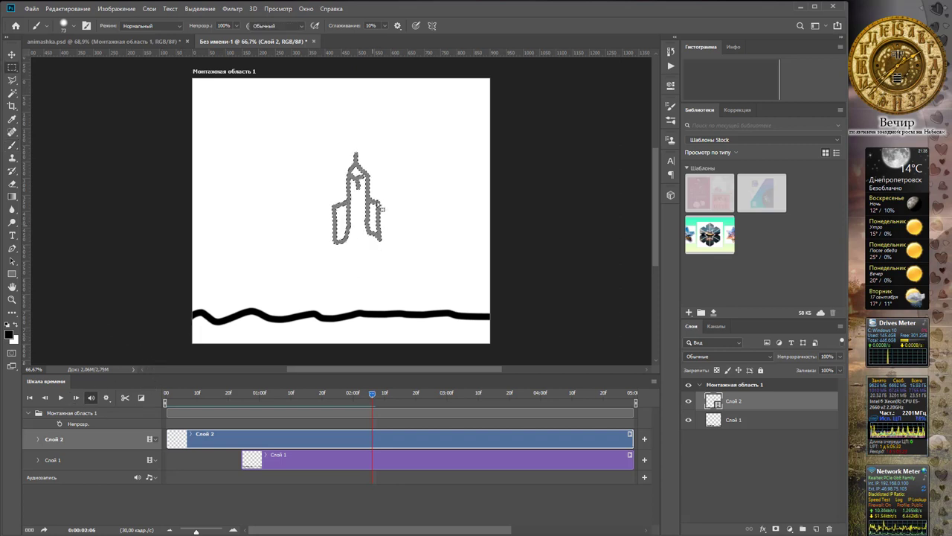
drag(367, 166, 365, 162)
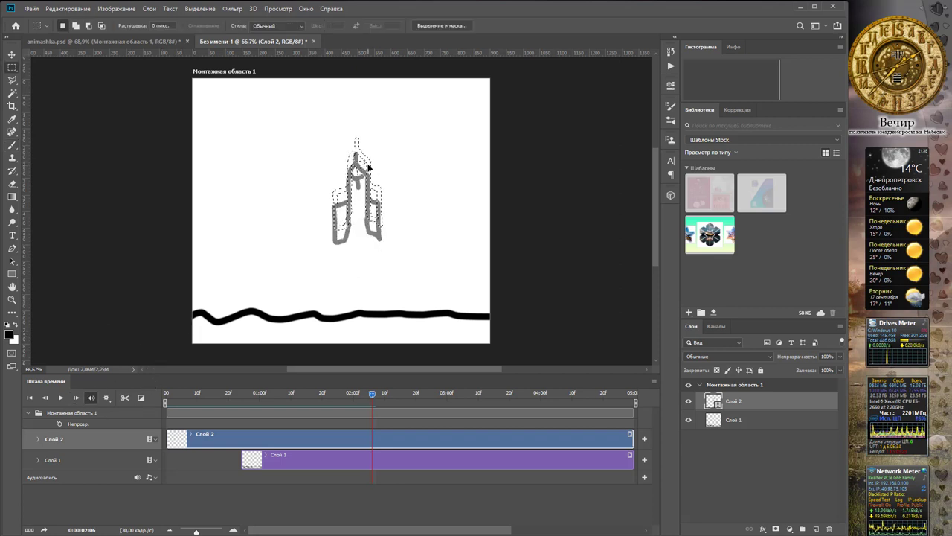
click(201, 10)
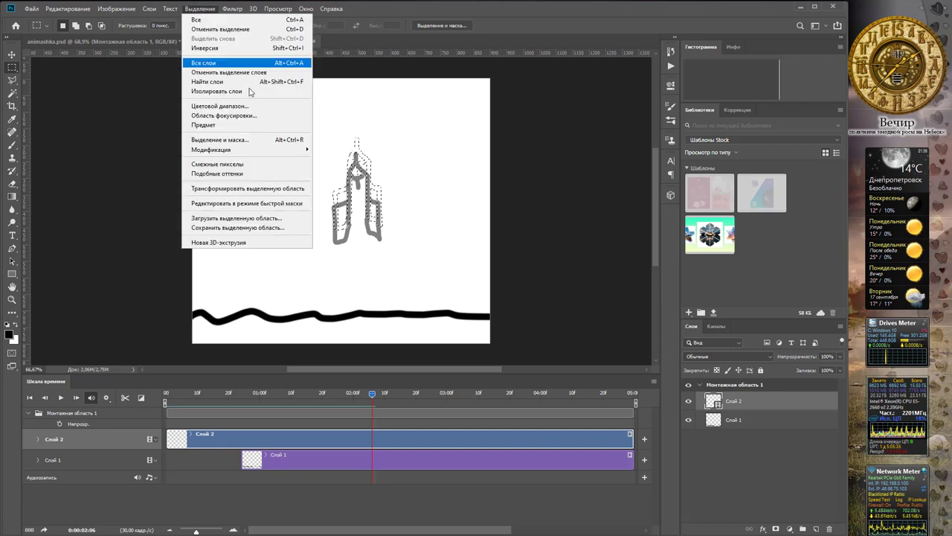
click(245, 190)
mouse_move(382, 134)
mouse_down()
mouse_move(365, 153)
mouse_move(357, 140)
mouse_move(372, 130)
mouse_up()
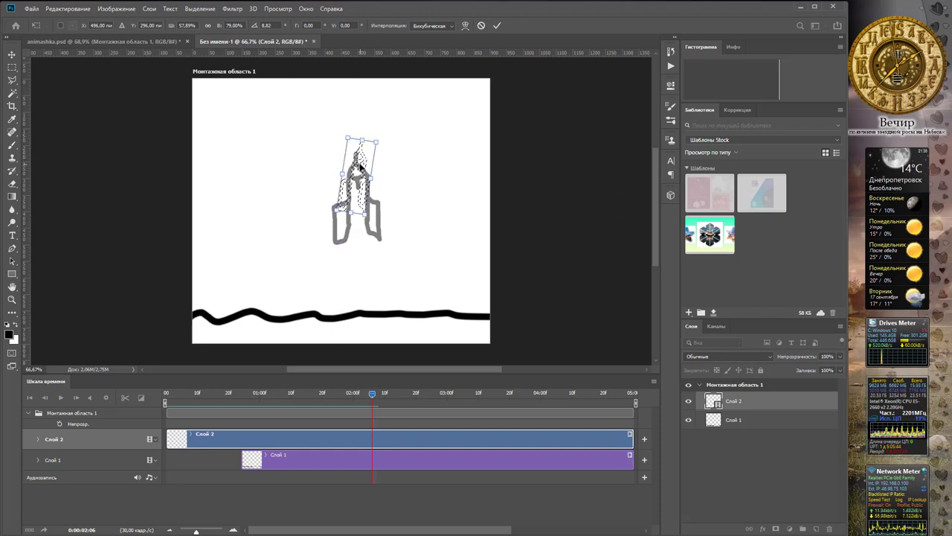
key(Return)
key(ctrl+d)
key(b)
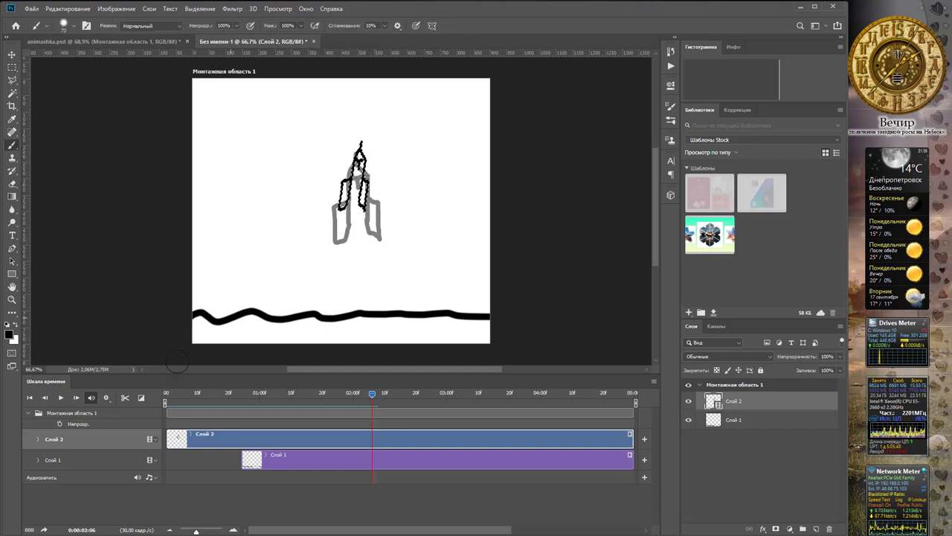
- Over the next two frames, shift the rocket selection up and to the right
click(77, 399)
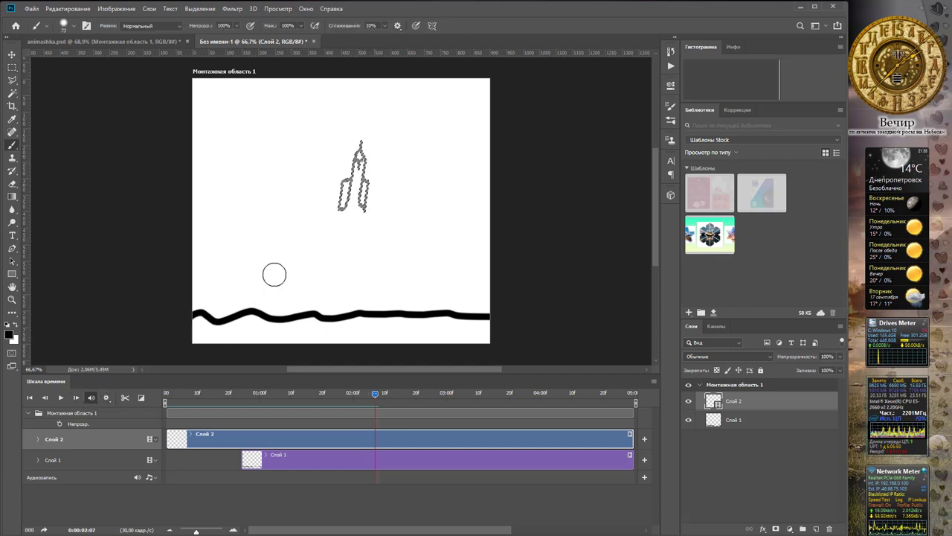
key(m)
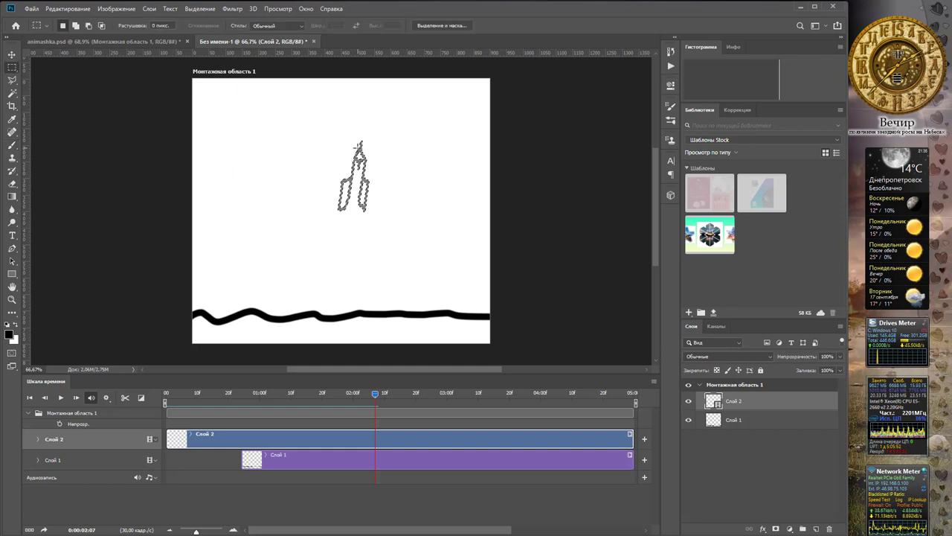
drag(359, 147, 364, 135)
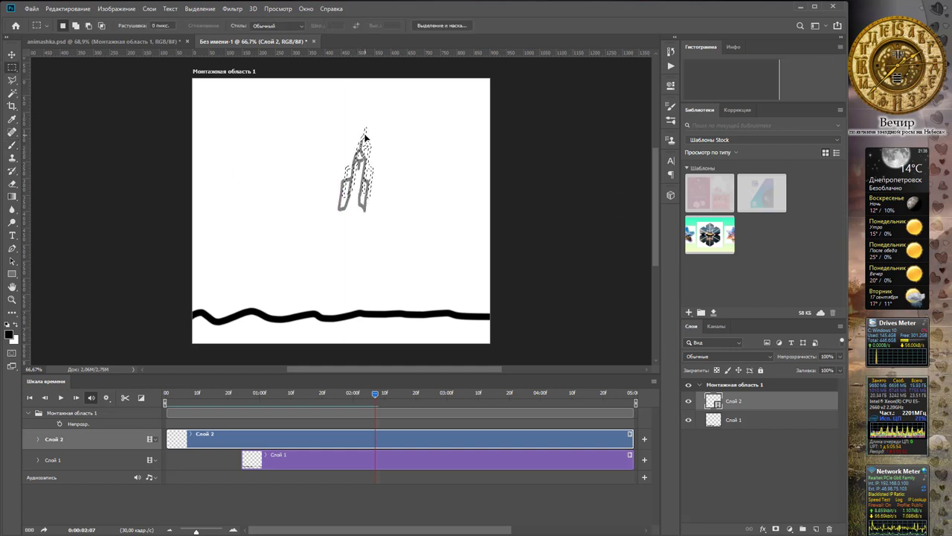
key(b)
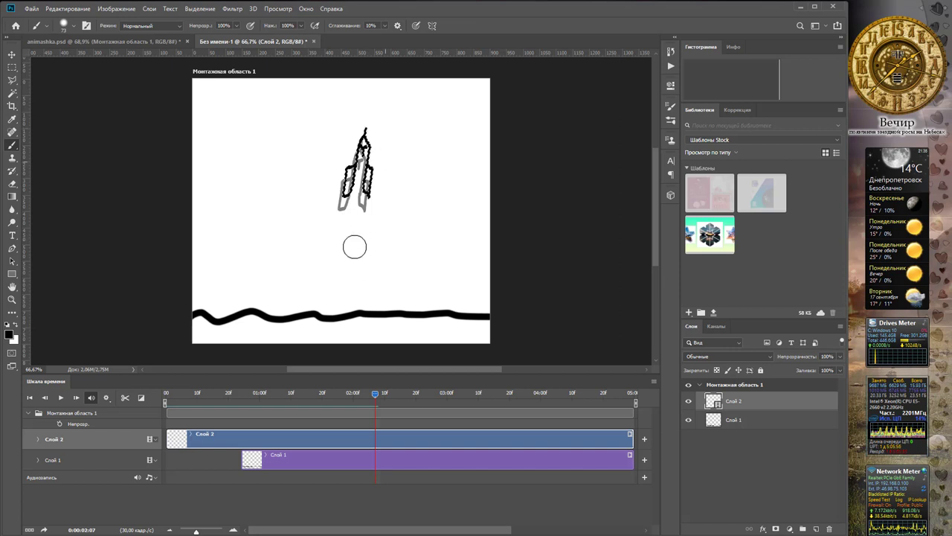
click(77, 398)
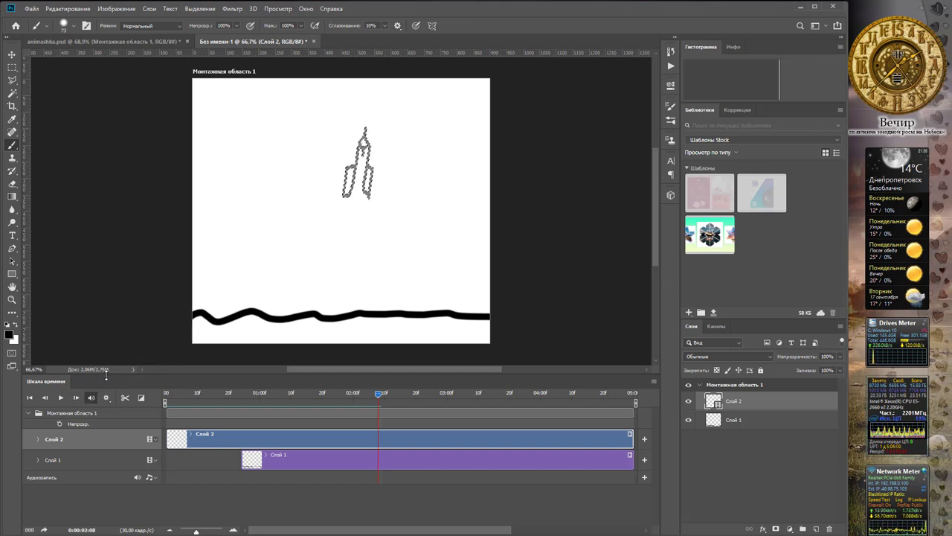
key(m)
drag(362, 164, 377, 132)
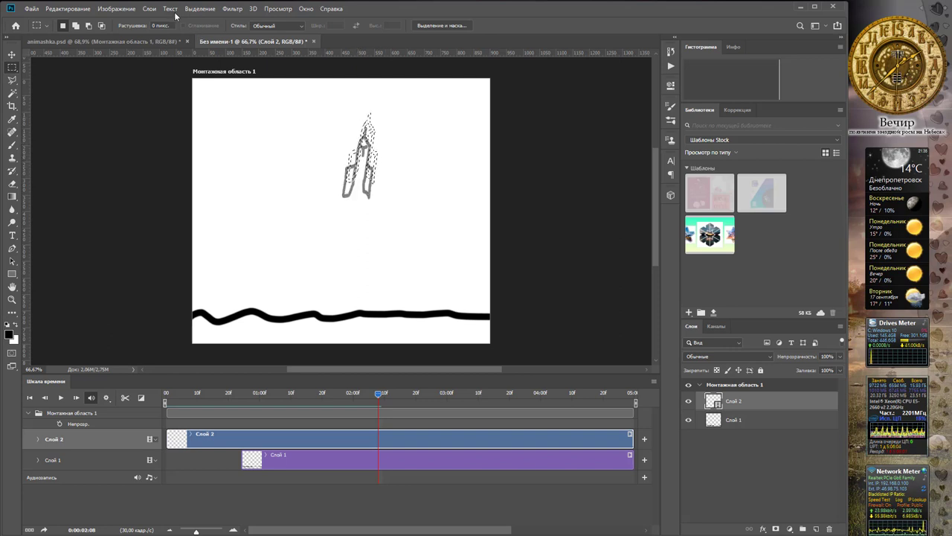
- Tilt the rocket selection about 30.7° with Transform Selection and trace the tilted rocket
click(199, 9)
click(246, 188)
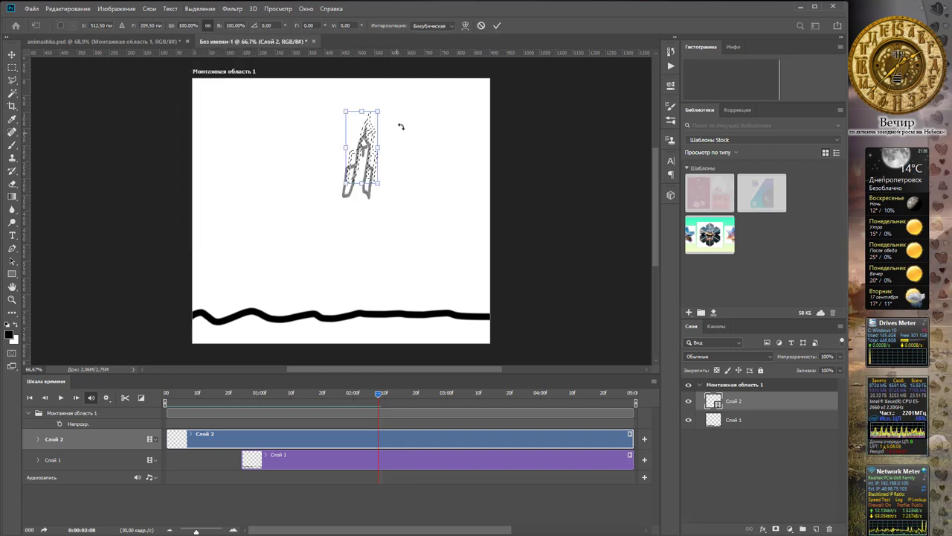
drag(348, 114, 408, 132)
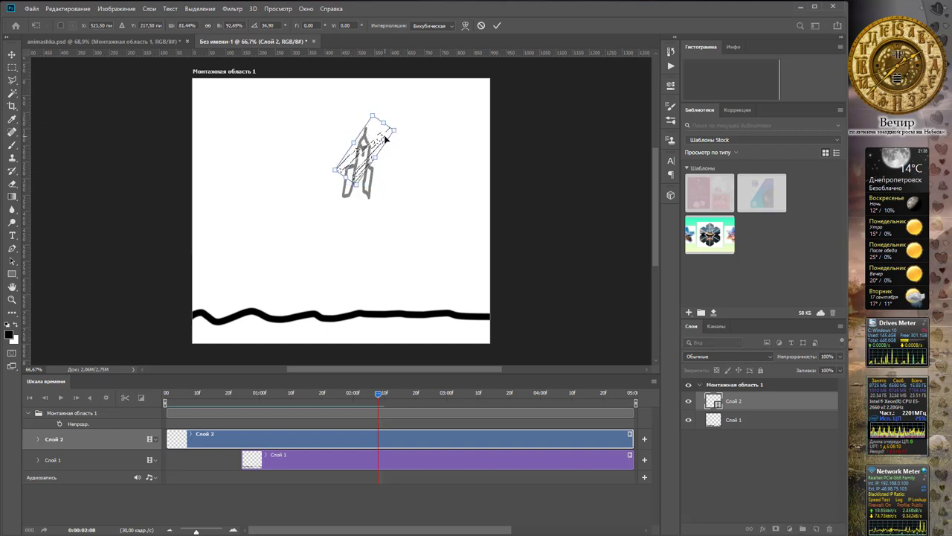
key(Return)
key(b)
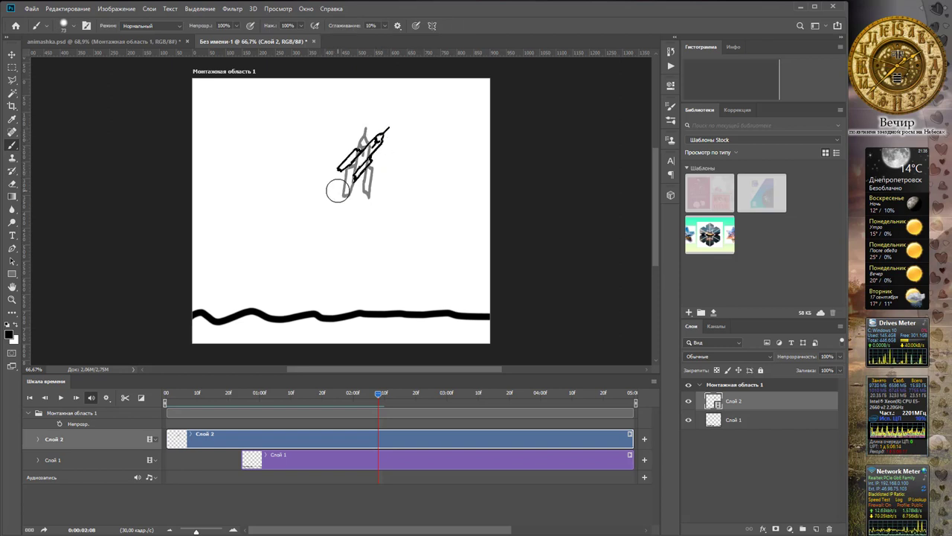
click(76, 397)
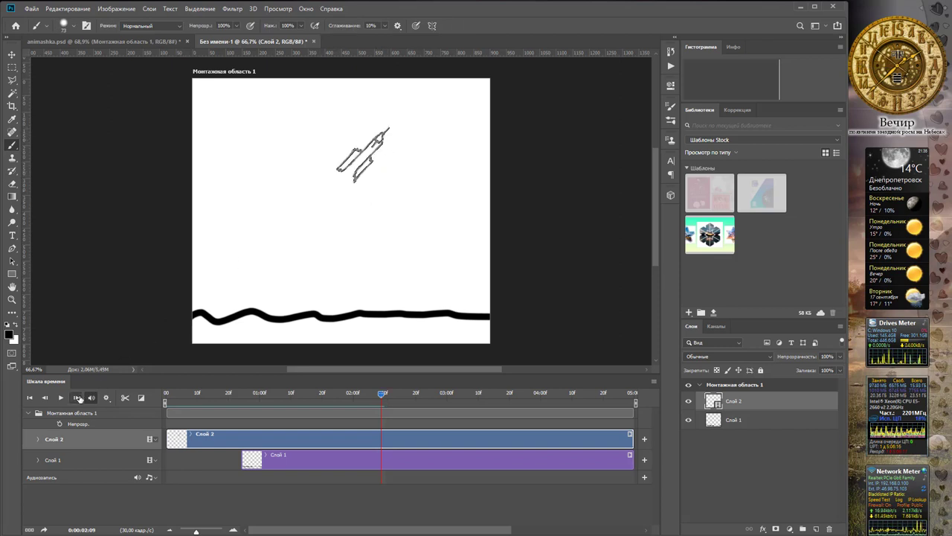
- At frame 02:09 move the outline up-right and trace, then shift it higher on 02:10
key(m)
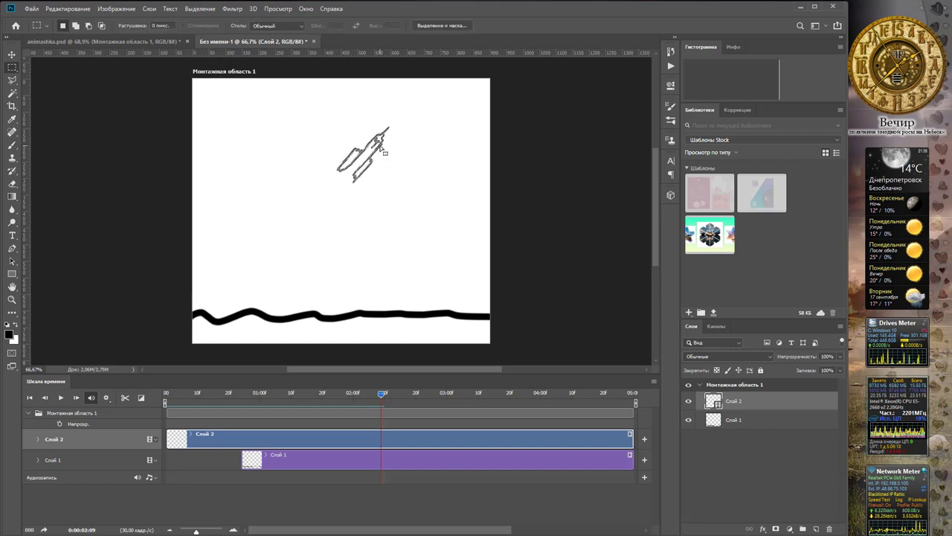
drag(375, 158, 389, 130)
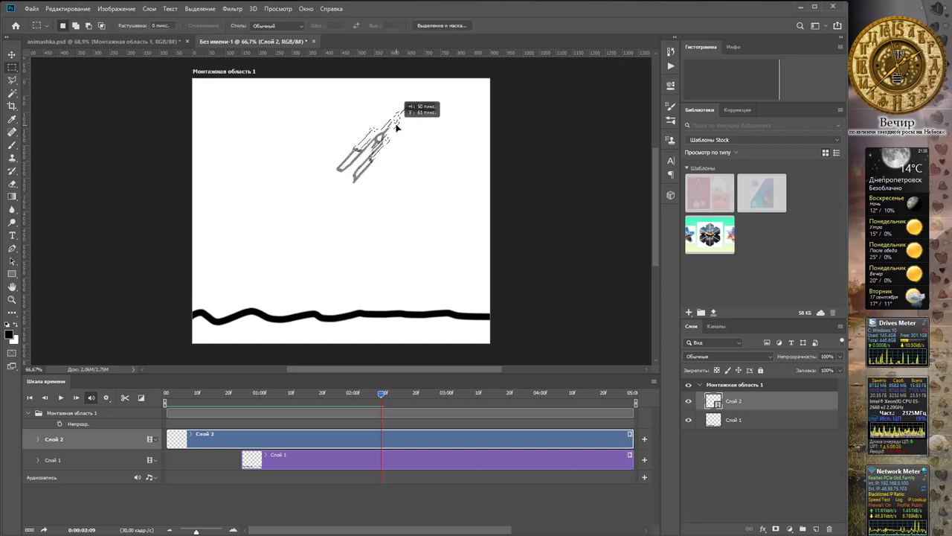
drag(389, 130, 400, 126)
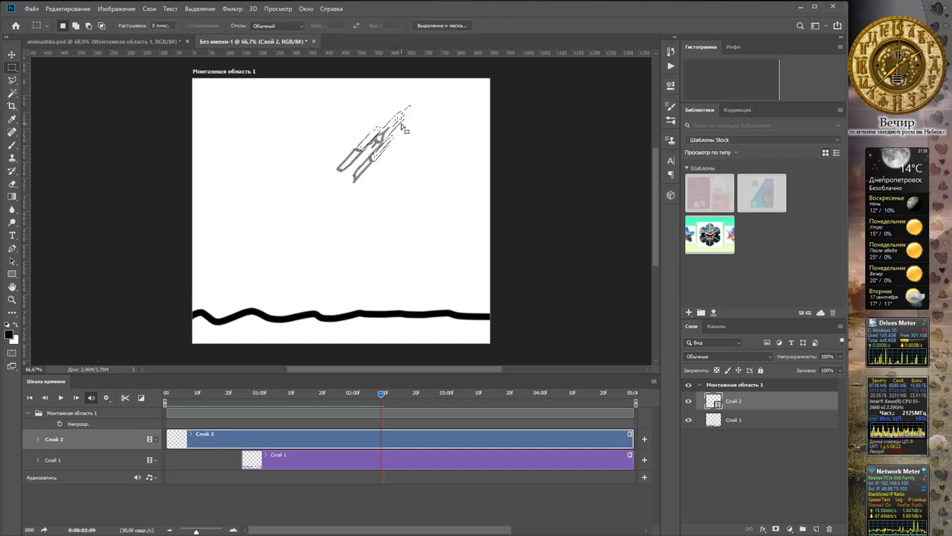
key(ctrl+d)
key(b)
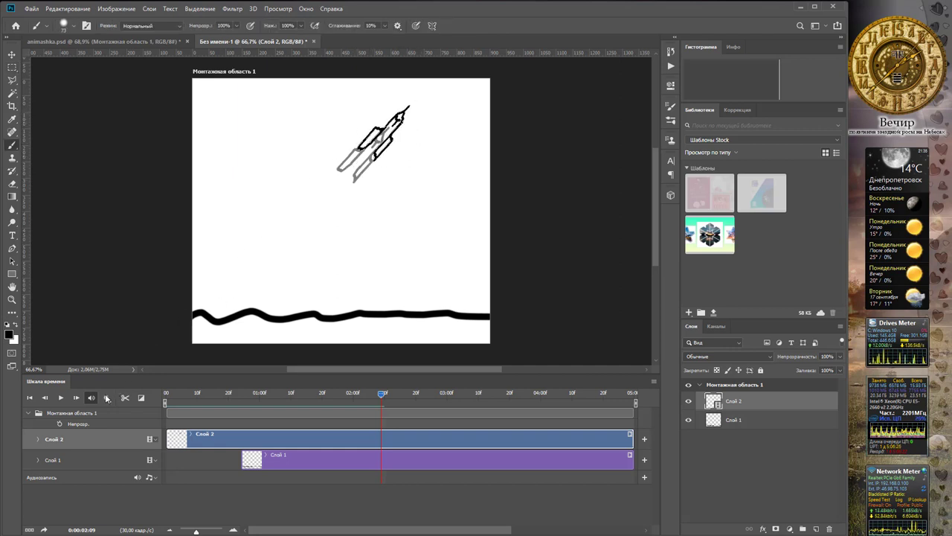
click(76, 397)
key(m)
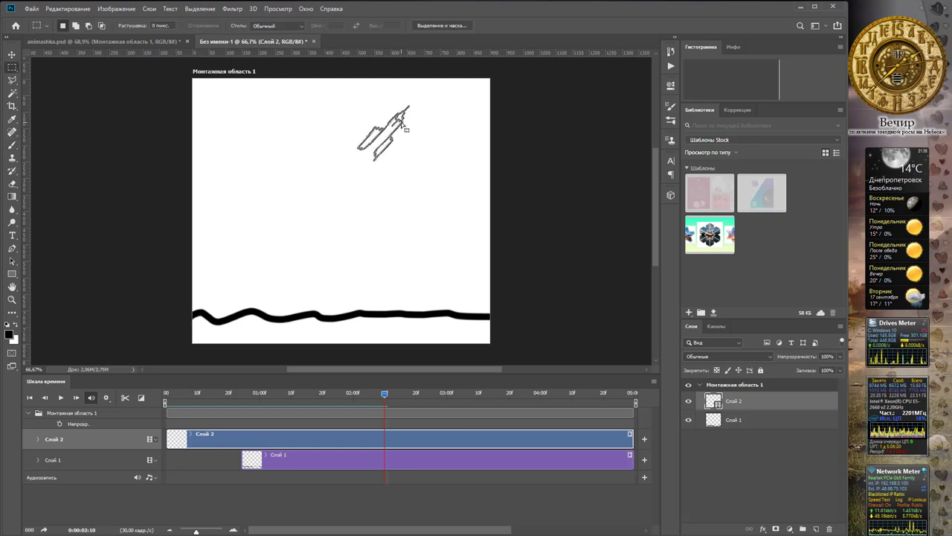
drag(405, 129, 418, 104)
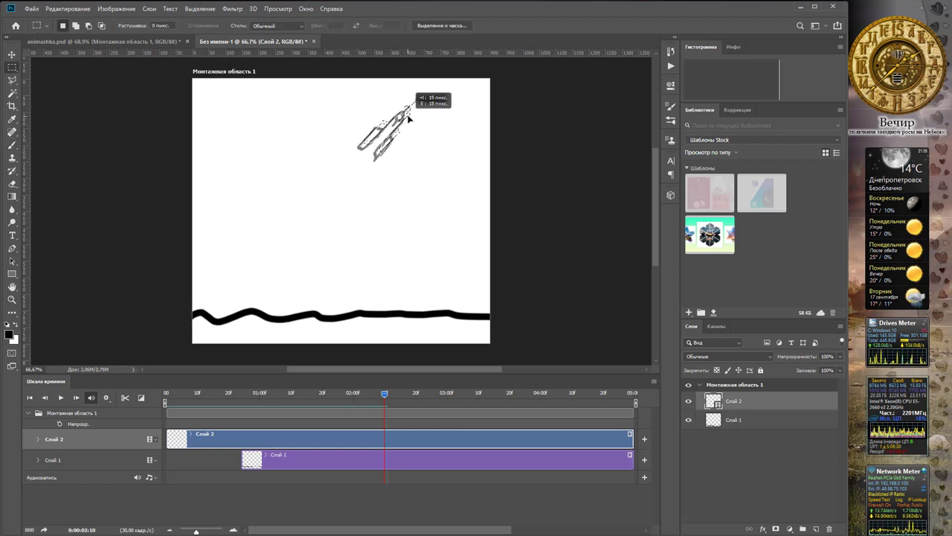
- Tilt the rocket upward with a selection transform and brush jagged flames beside it
click(195, 9)
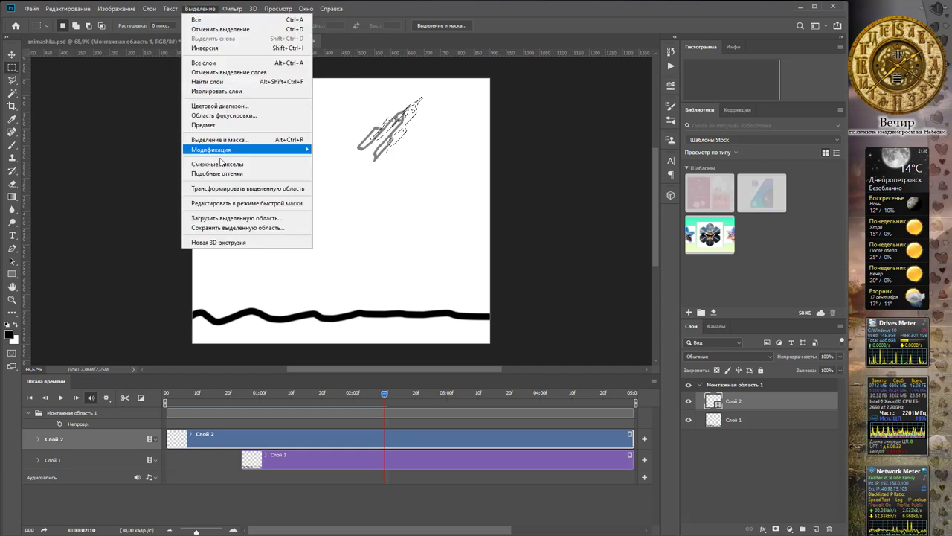
click(216, 185)
drag(453, 94, 458, 117)
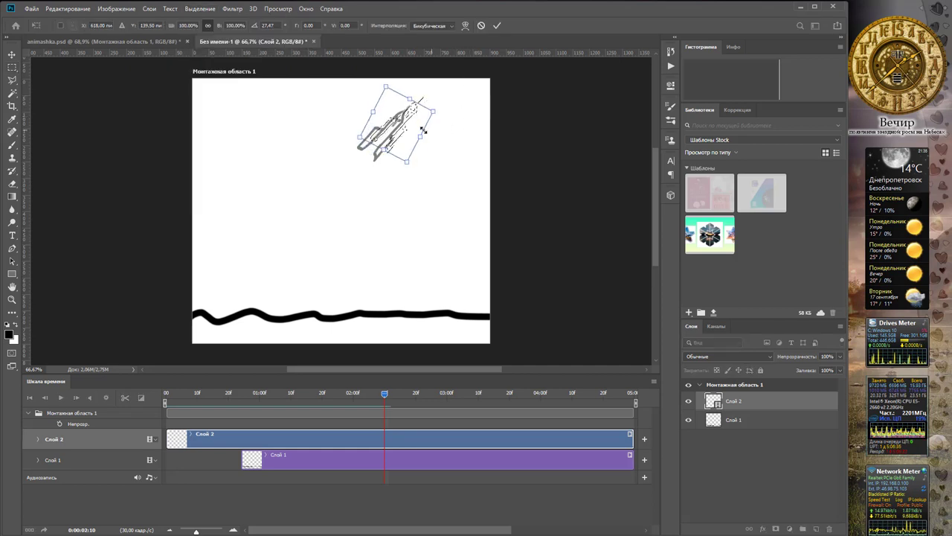
key(Return)
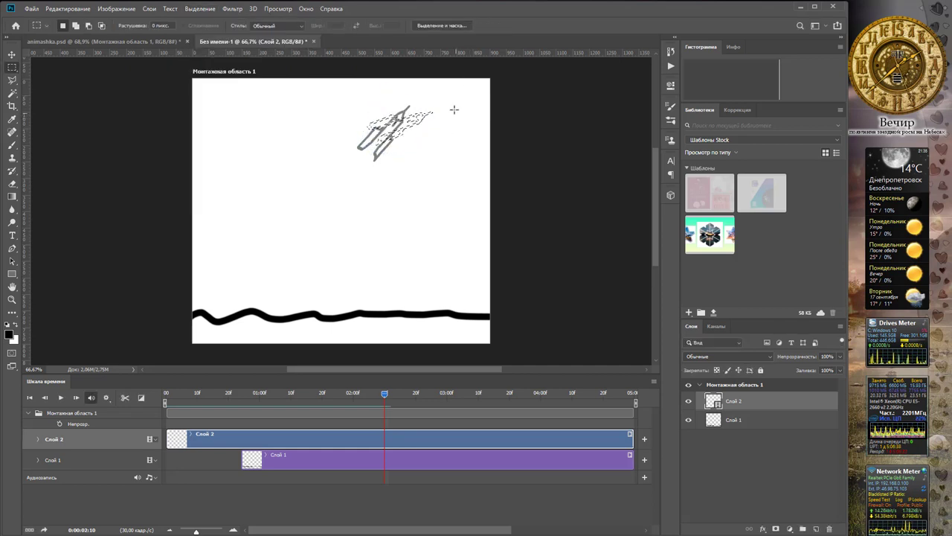
key(b)
drag(432, 114, 394, 140)
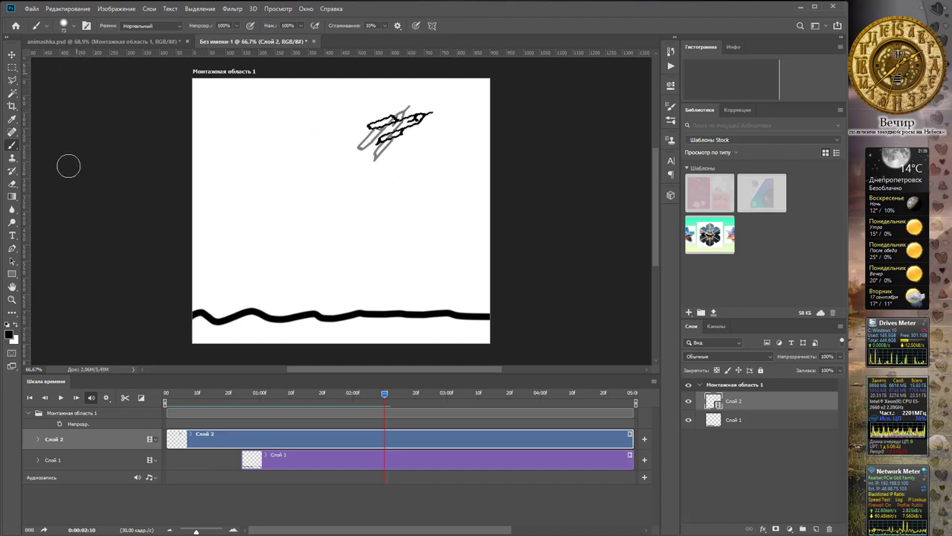
- On the next frame, move the rocket selection up-right and rotate it about 22 degrees
click(76, 397)
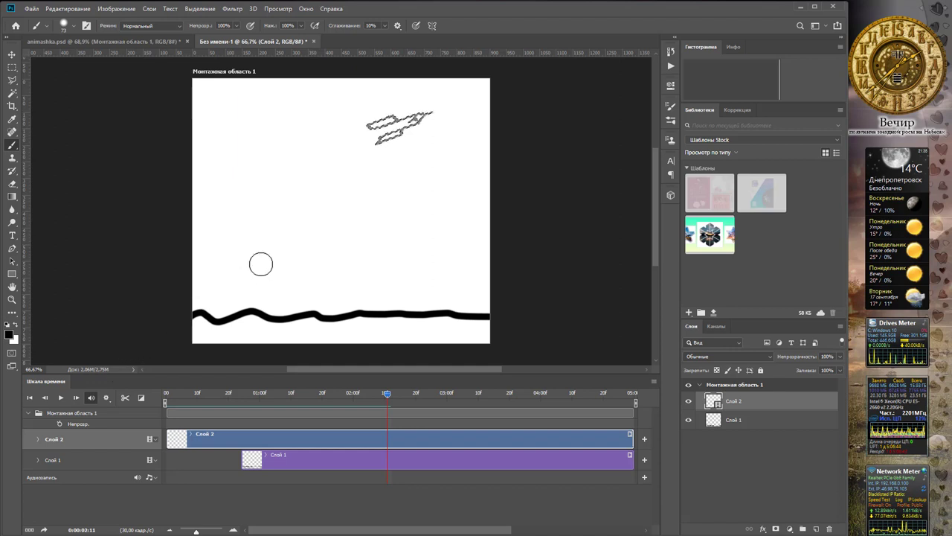
key(m)
drag(423, 126, 439, 121)
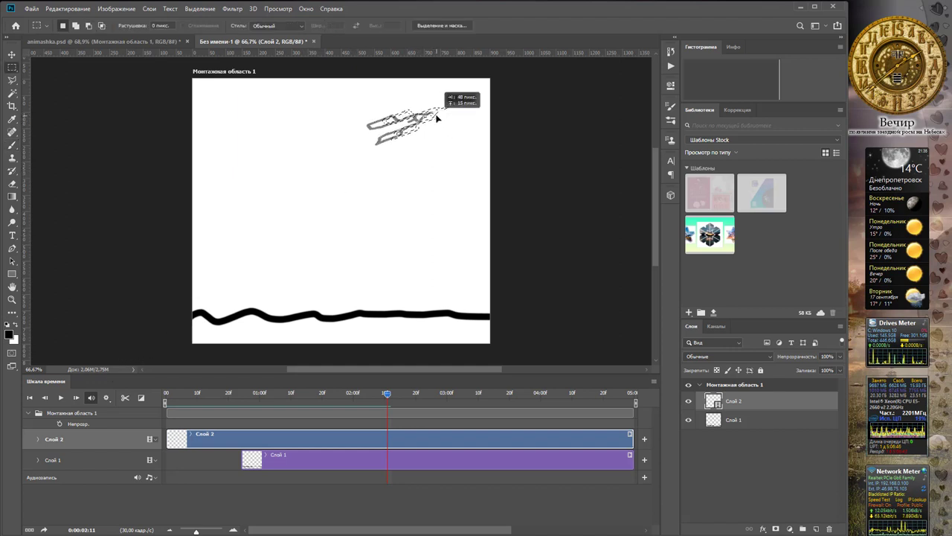
click(190, 10)
click(231, 173)
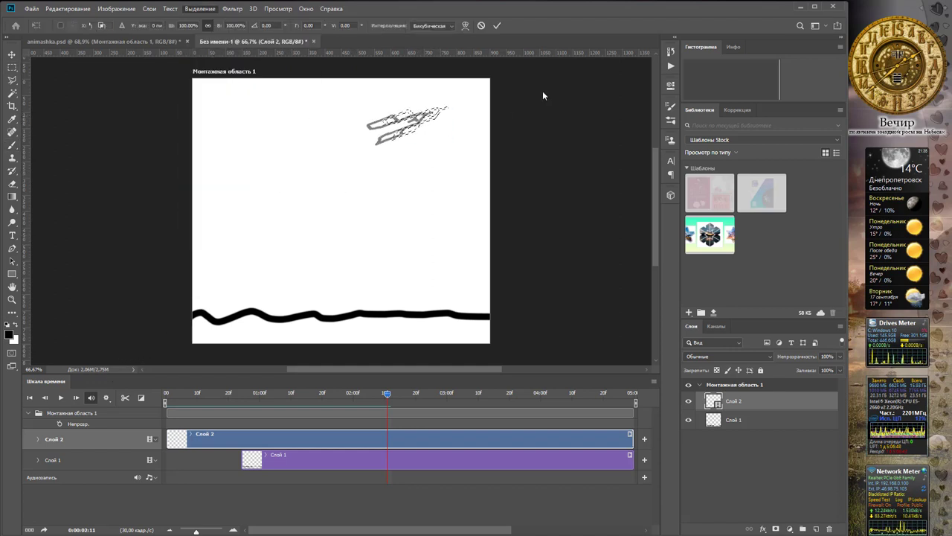
mouse_move(481, 89)
mouse_down()
mouse_move(488, 119)
mouse_move(471, 101)
mouse_up()
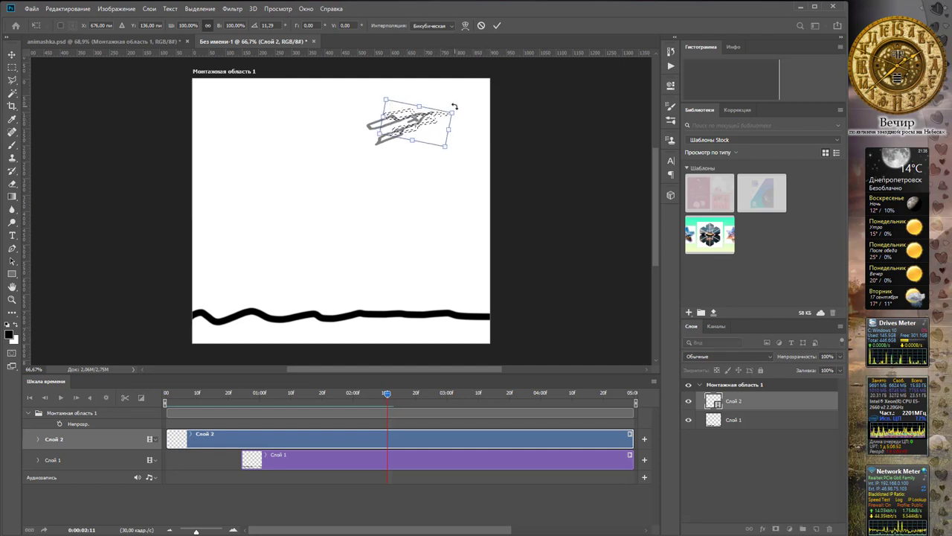
key(Return)
key(b)
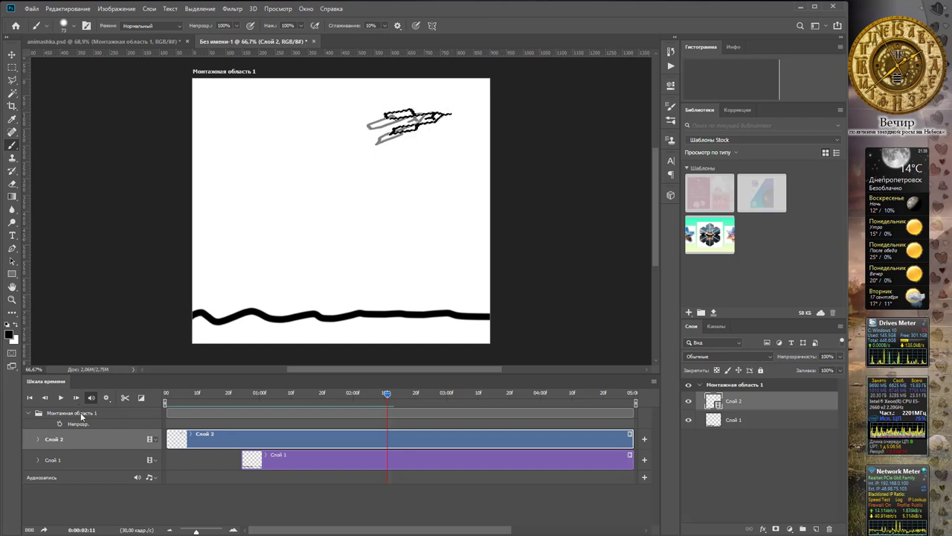
- On the following frame, shift the rocket selection about 40 px right
key(Right)
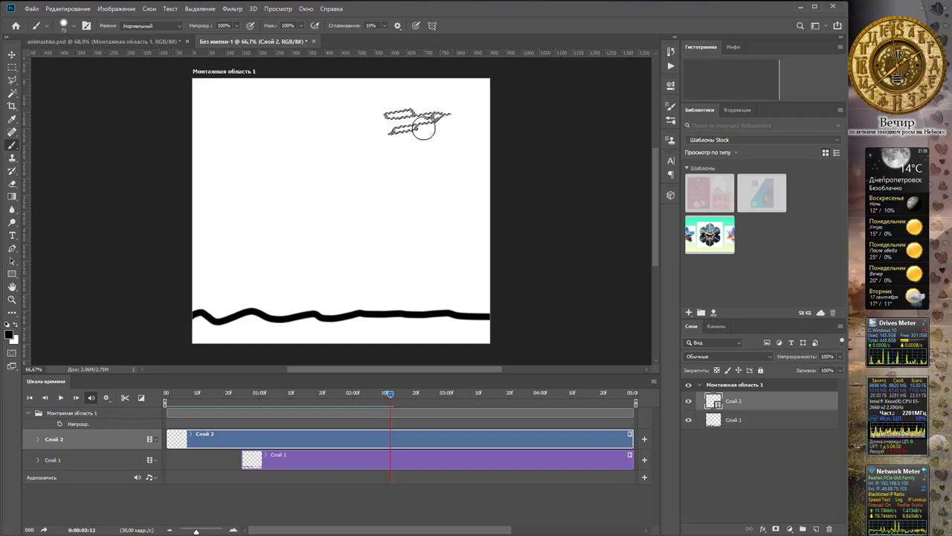
key(m)
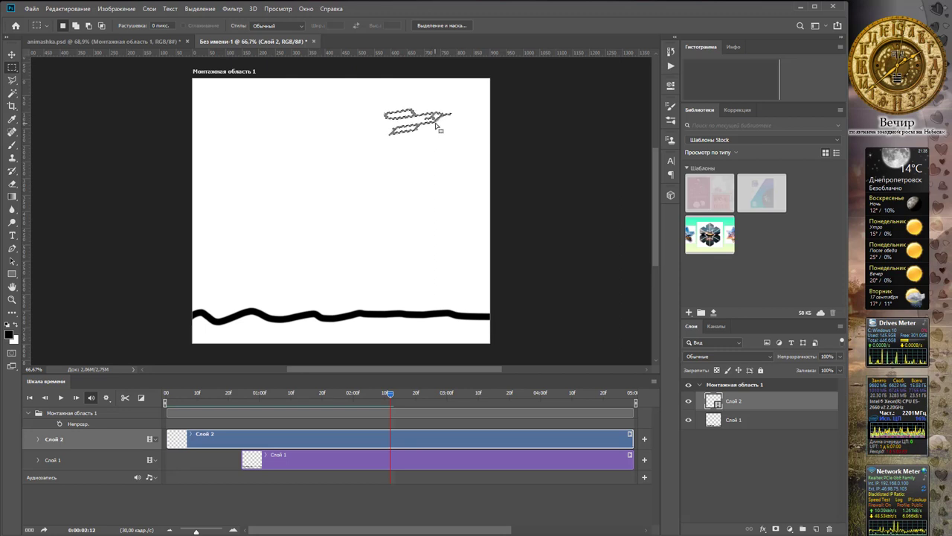
mouse_move(430, 119)
mouse_down()
mouse_move(453, 124)
mouse_move(378, 122)
mouse_up()
key(b)
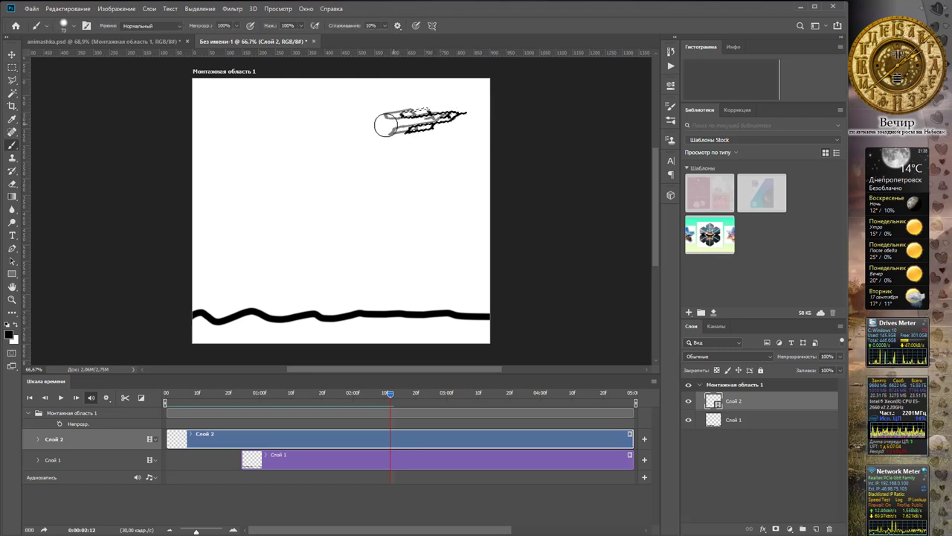
- At frame 02:13, move the rocket selection further right and trial a black outline stroke
click(76, 397)
key(m)
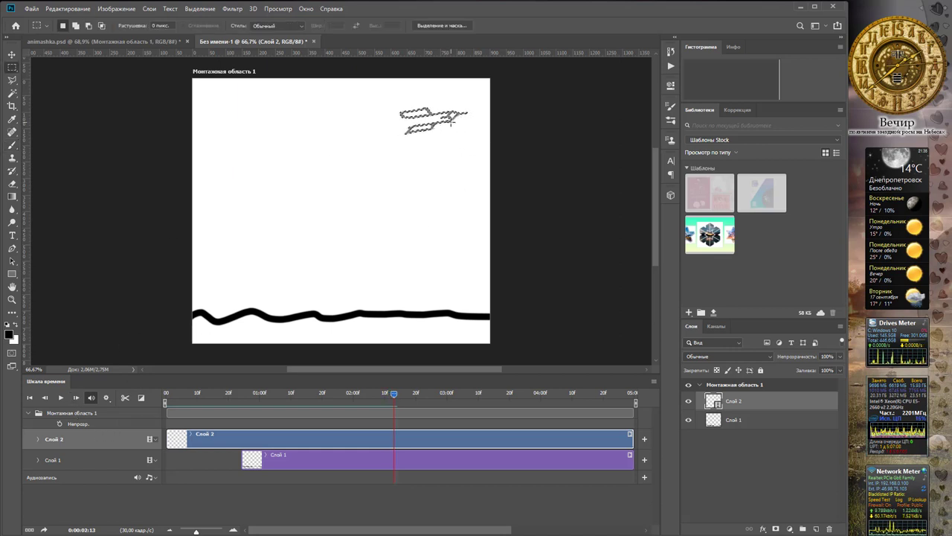
drag(451, 126, 458, 118)
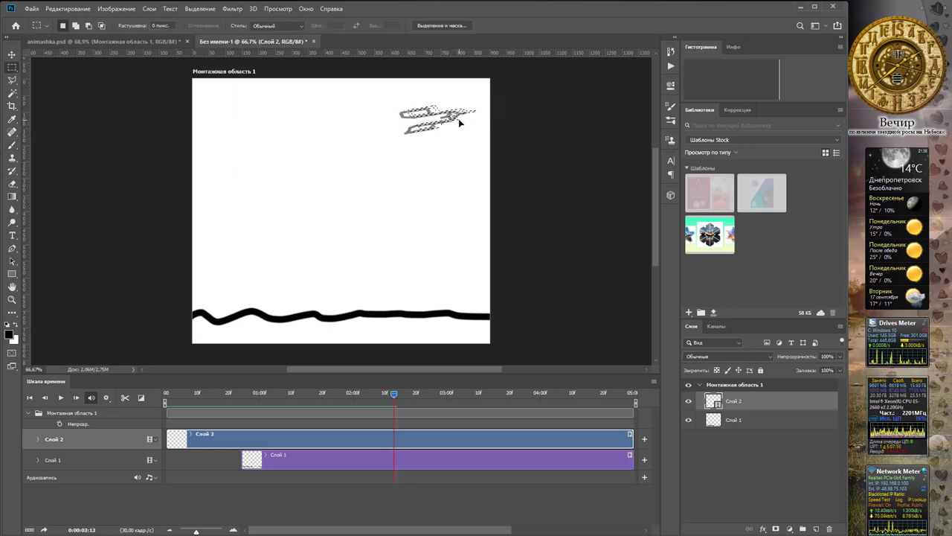
key(b)
mouse_move(467, 104)
mouse_down()
mouse_move(407, 123)
mouse_move(422, 132)
mouse_up()
key(ctrl+z)
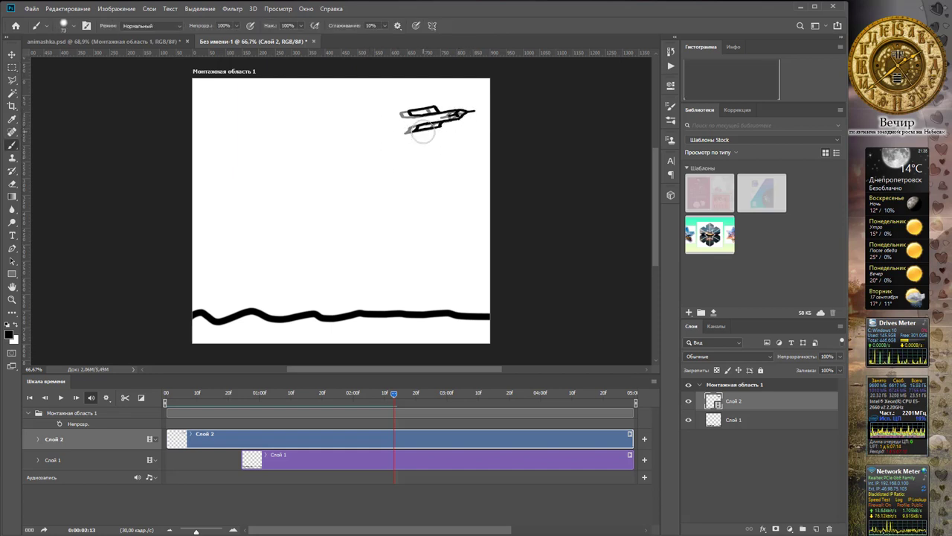
- Check the eraser size, shrink the brush, and paint the rocket's front black
click(12, 185)
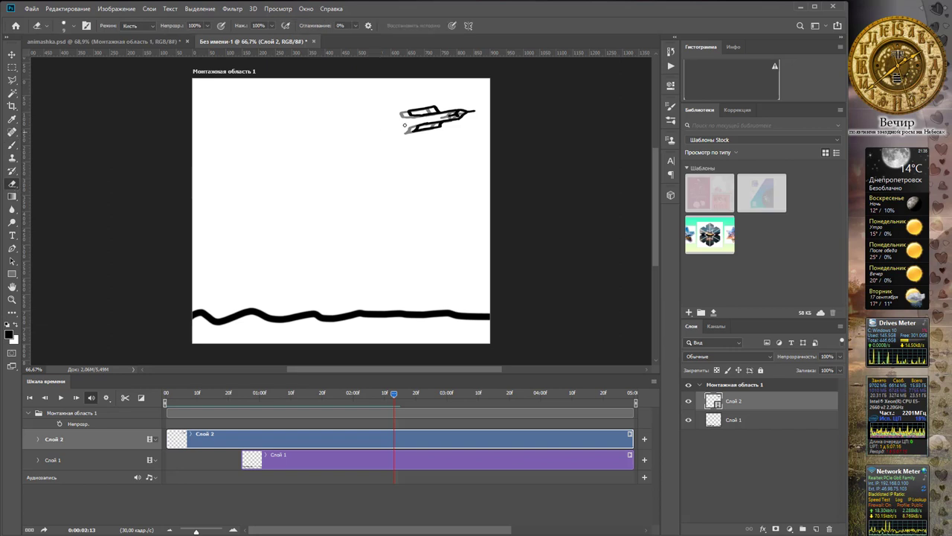
right_click(447, 99)
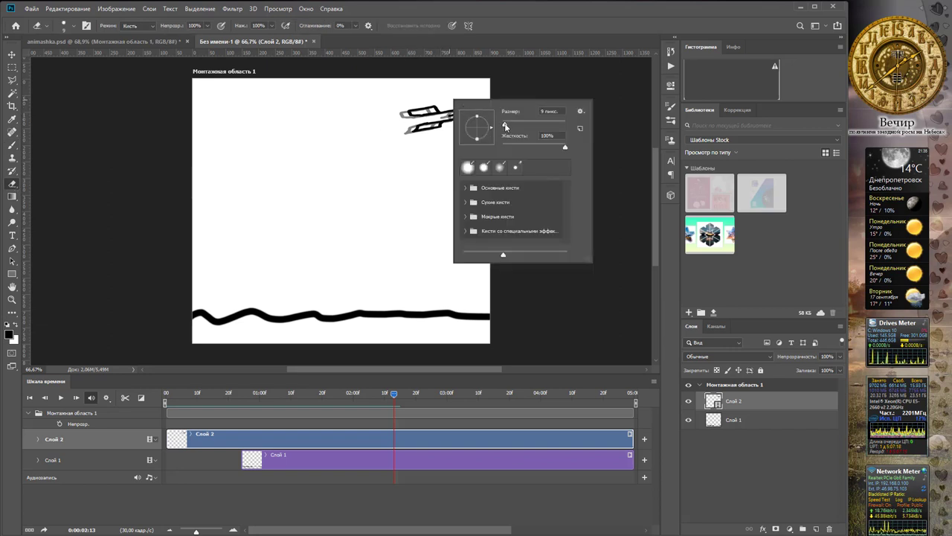
click(448, 94)
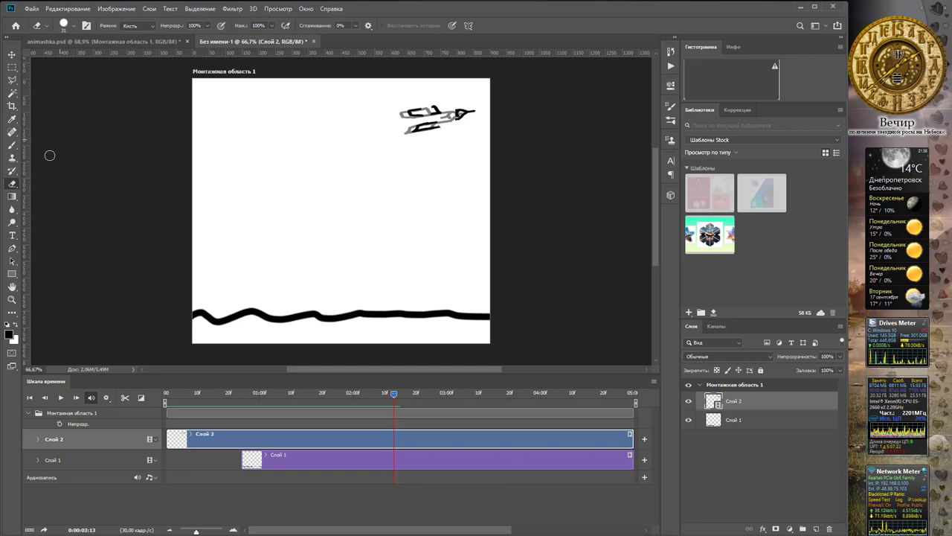
click(11, 145)
key(bracketleft)
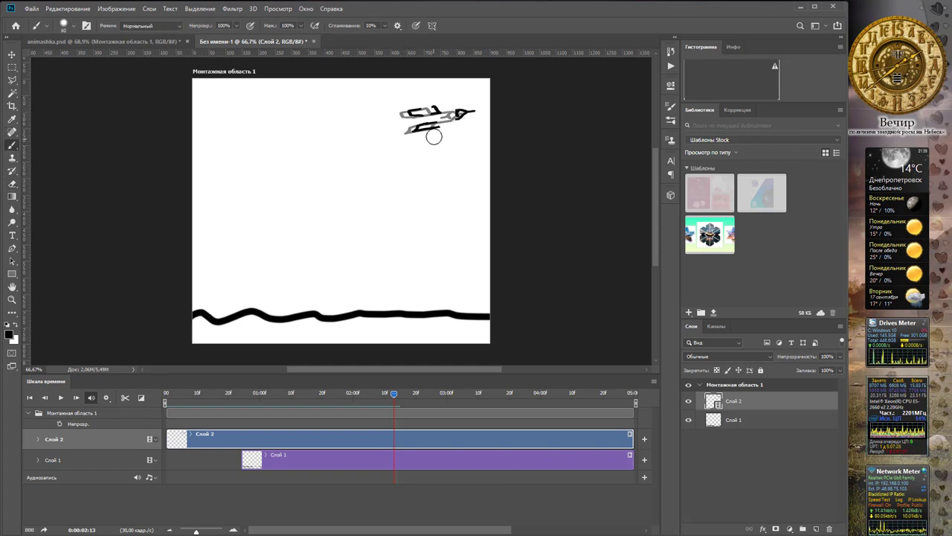
key(bracketleft)
key(bracketleft)
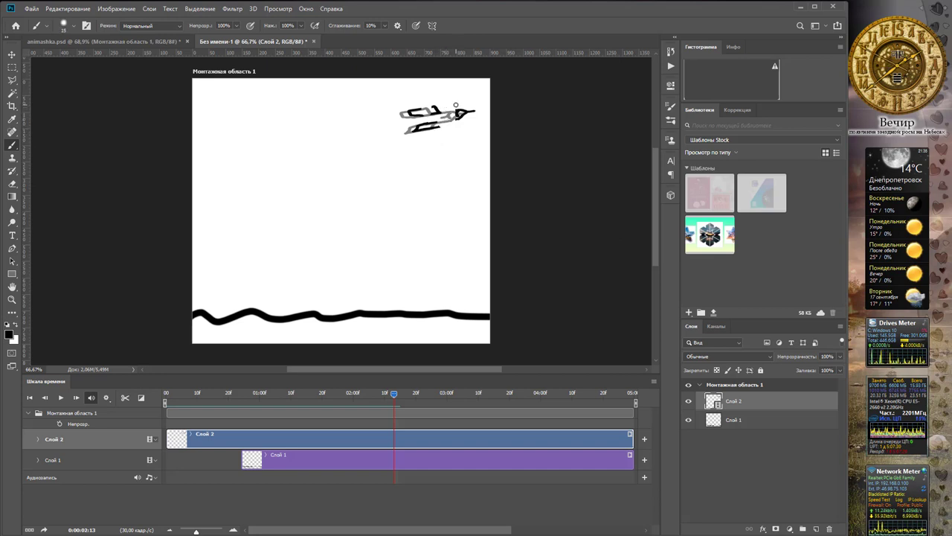
mouse_move(448, 104)
mouse_down()
mouse_move(470, 117)
mouse_move(456, 143)
mouse_move(467, 133)
mouse_up()
- Paint explosion rays around the rocket, then burst arcs over the ghost on the next frame
click(450, 128)
mouse_move(450, 94)
mouse_down()
mouse_move(444, 80)
mouse_move(436, 105)
mouse_move(399, 100)
mouse_up()
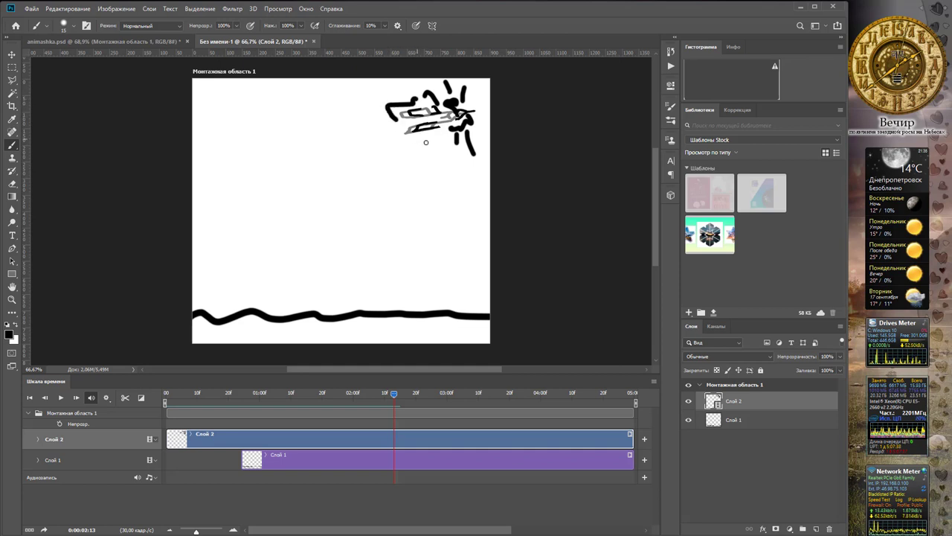
drag(436, 147, 430, 152)
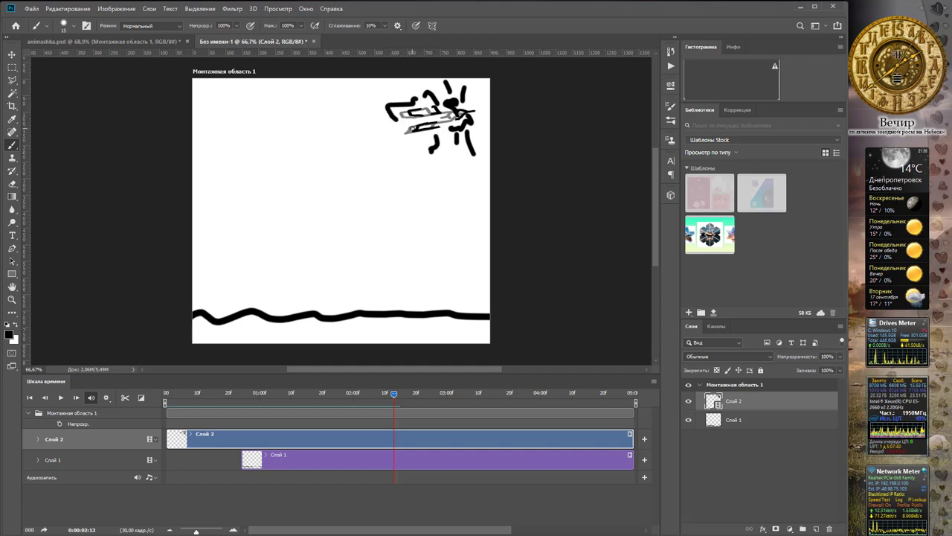
click(76, 397)
drag(462, 111, 472, 118)
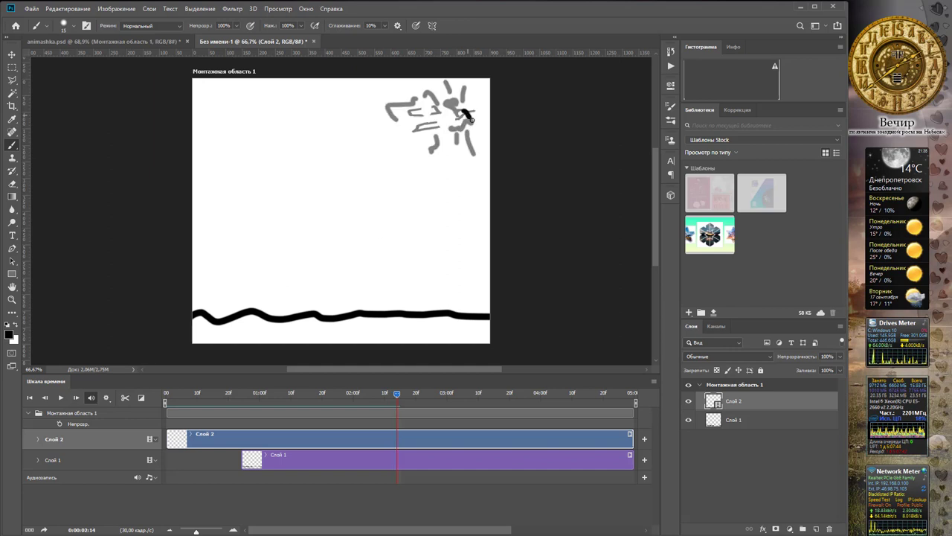
click(436, 98)
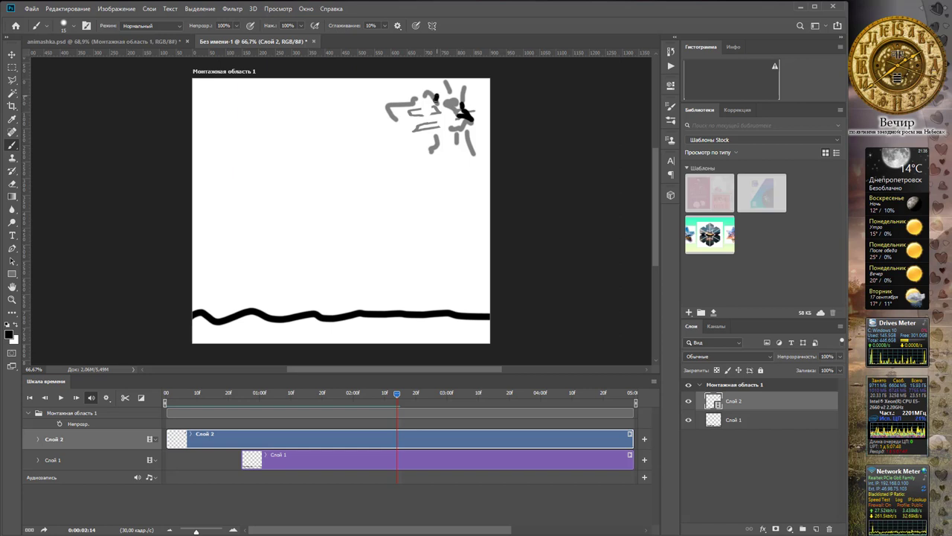
drag(414, 103, 439, 99)
mouse_move(441, 133)
mouse_down()
mouse_move(423, 134)
mouse_move(444, 131)
mouse_up()
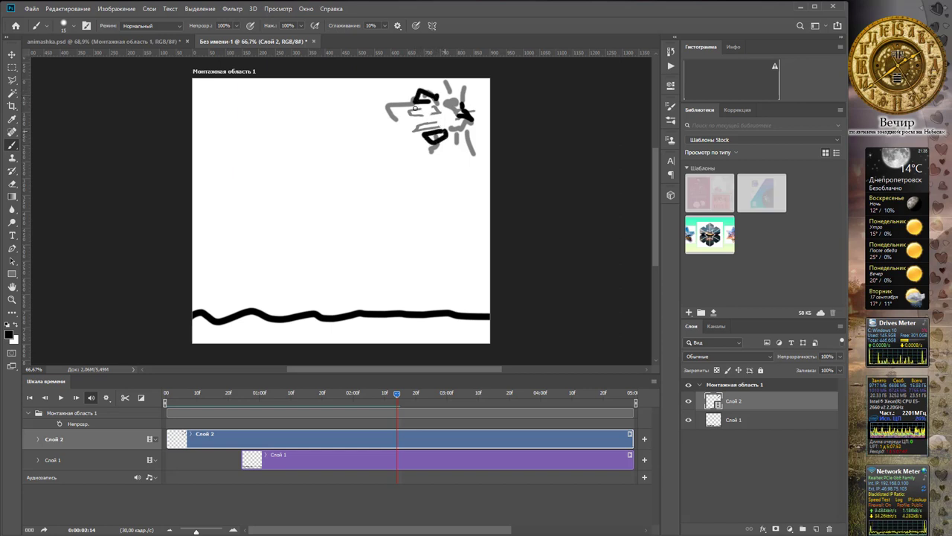
- Reduce the brush to size 10 and draw curved trails and strokes around the explosion
key(bracketleft)
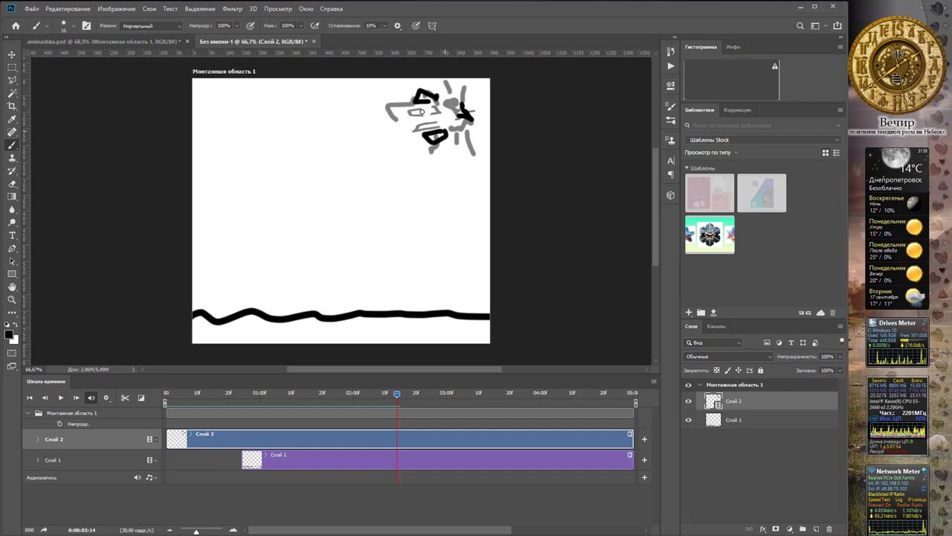
mouse_move(418, 113)
mouse_down()
mouse_move(377, 116)
mouse_move(367, 158)
mouse_move(392, 196)
mouse_up()
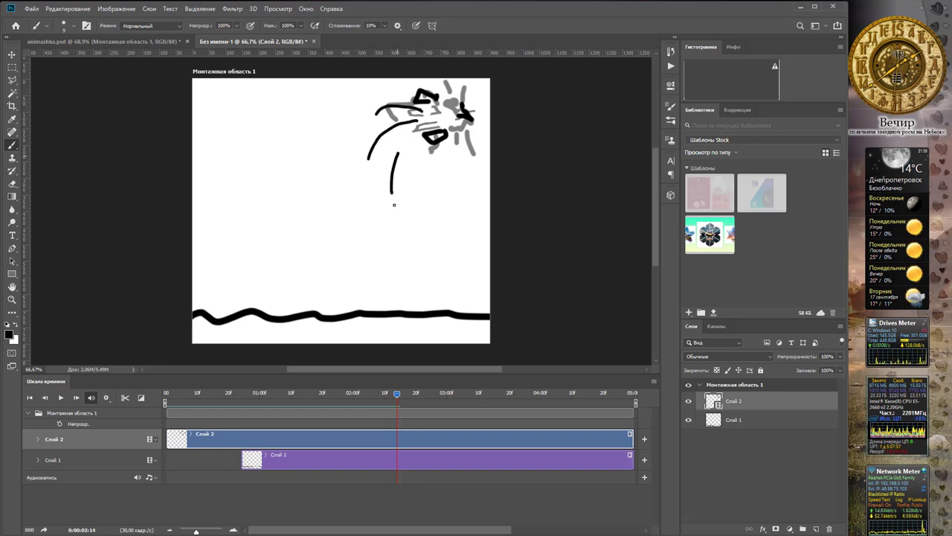
drag(465, 140, 483, 158)
drag(477, 95, 473, 136)
- On the next frame, draw explosion fragments, debris, long falling arcs and zigzag strokes
key(Right)
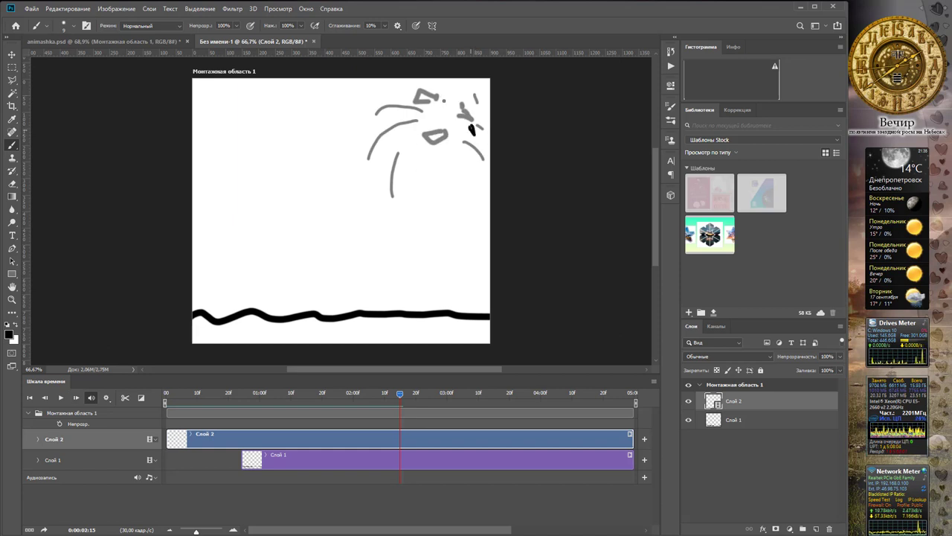
mouse_move(437, 108)
mouse_down()
mouse_move(423, 115)
mouse_move(439, 112)
mouse_up()
drag(446, 144, 453, 141)
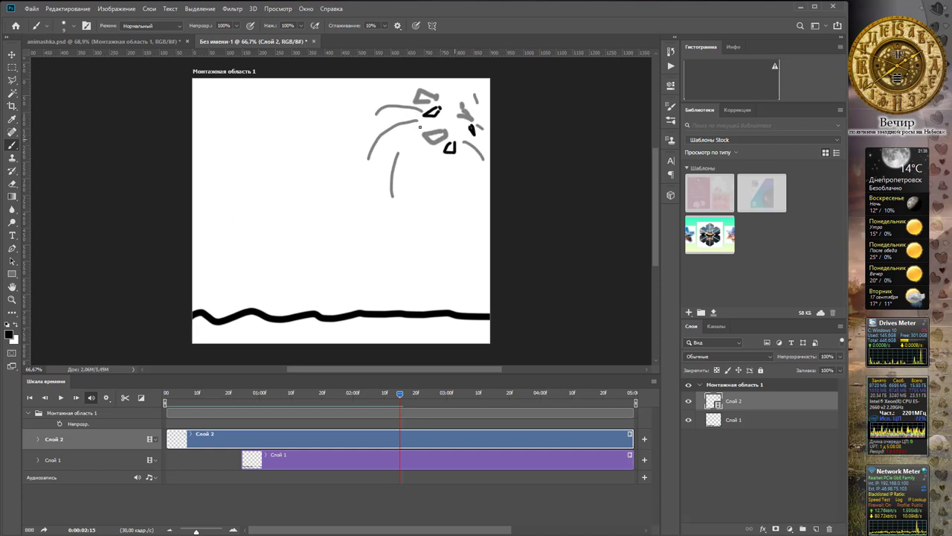
drag(402, 112, 356, 187)
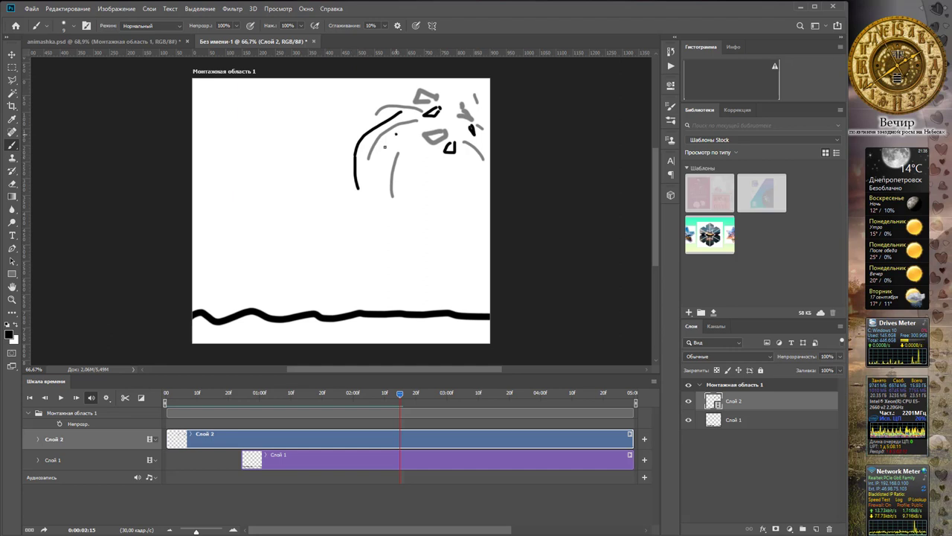
drag(397, 134, 377, 210)
drag(399, 161, 405, 225)
drag(465, 144, 471, 216)
drag(481, 171, 488, 179)
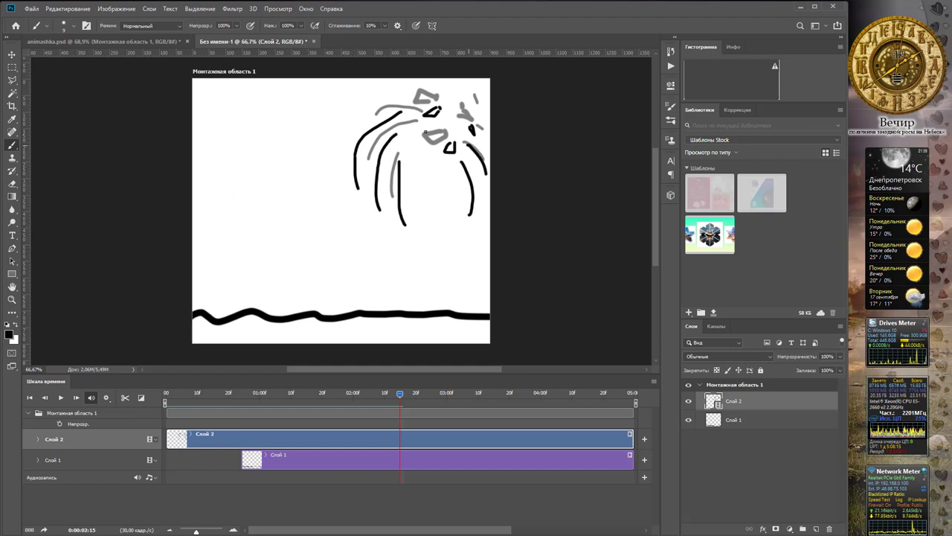
drag(427, 131, 445, 154)
mouse_move(449, 98)
mouse_down()
mouse_move(472, 99)
mouse_move(443, 88)
mouse_move(404, 102)
mouse_up()
- On the following frame, detail the smoke cloud and ink the frizzy head's outline and curls
click(76, 397)
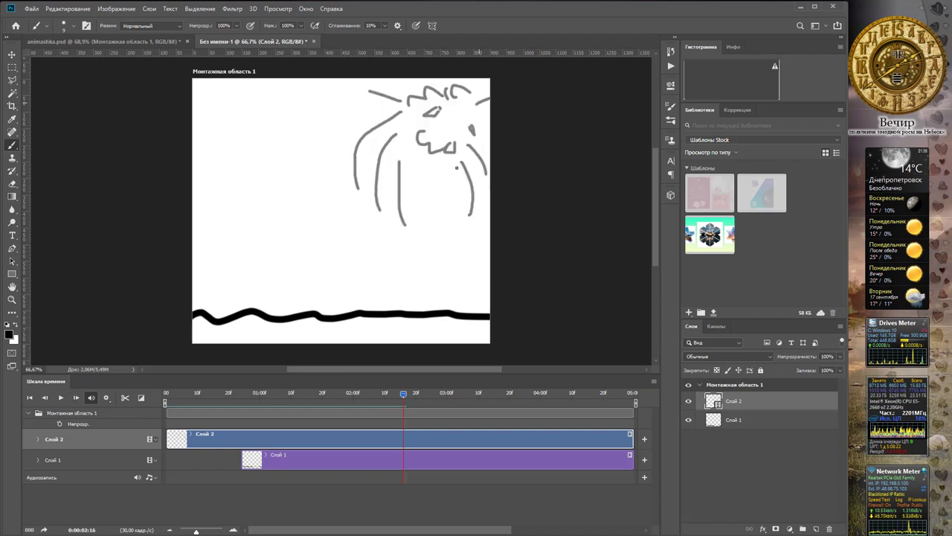
mouse_move(456, 159)
mouse_down()
mouse_move(465, 158)
mouse_move(421, 157)
mouse_move(437, 156)
mouse_up()
mouse_move(404, 142)
mouse_down()
mouse_move(416, 143)
mouse_move(372, 207)
mouse_up()
drag(383, 218, 391, 251)
drag(416, 215, 437, 250)
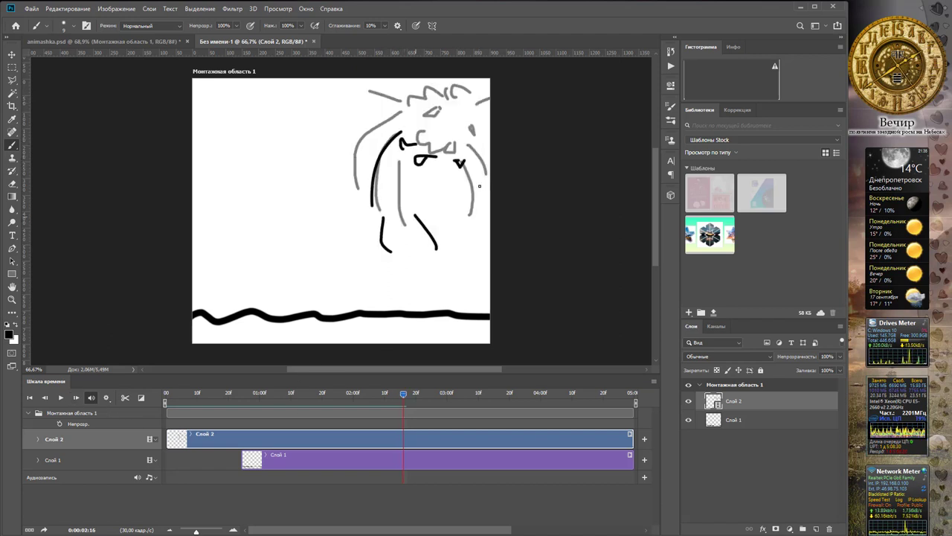
drag(480, 180, 485, 212)
drag(481, 226, 476, 257)
drag(396, 117, 359, 139)
drag(353, 158, 361, 220)
drag(370, 233, 372, 236)
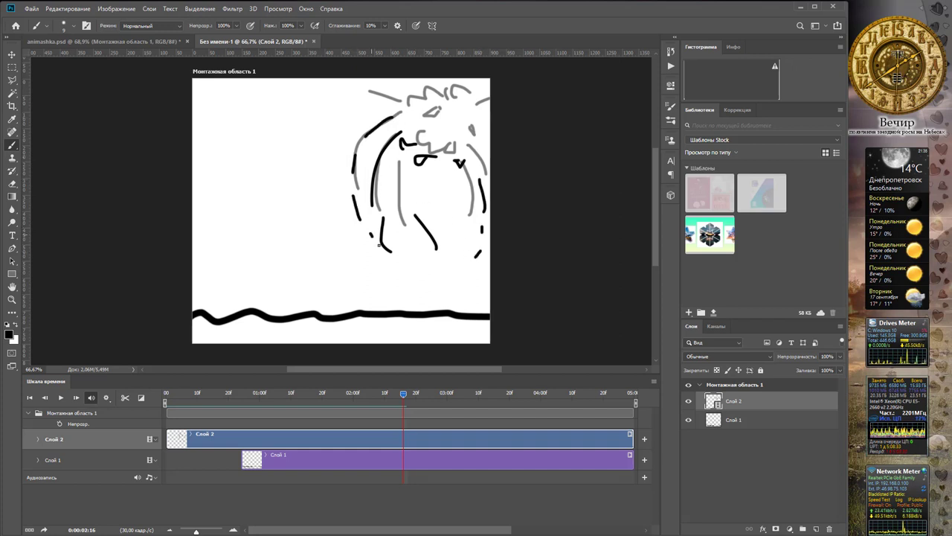
mouse_move(421, 112)
mouse_down()
mouse_move(445, 108)
mouse_move(482, 127)
mouse_move(480, 118)
mouse_move(421, 130)
mouse_move(471, 156)
mouse_up()
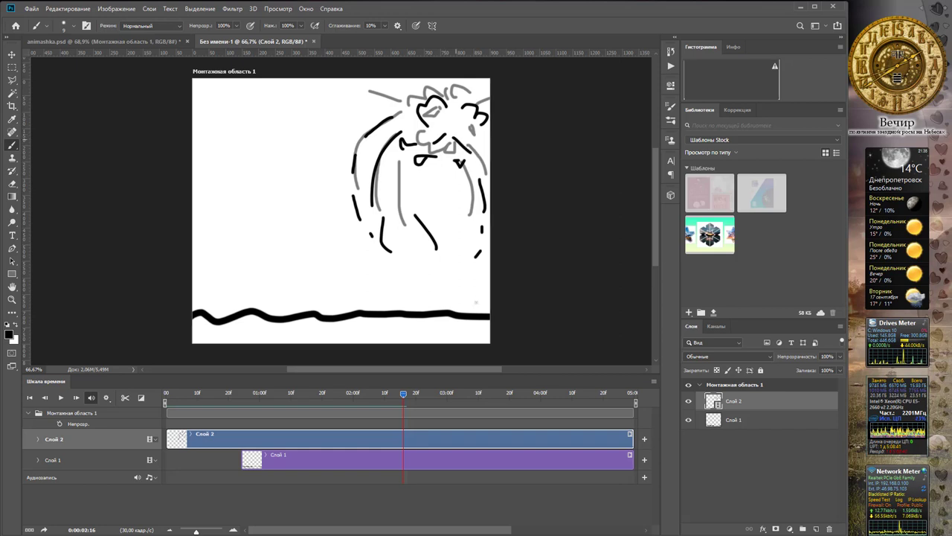
- Sketch the head's nose and outline arcs on the next frame, then scrub back to the rocket frames
key(Right)
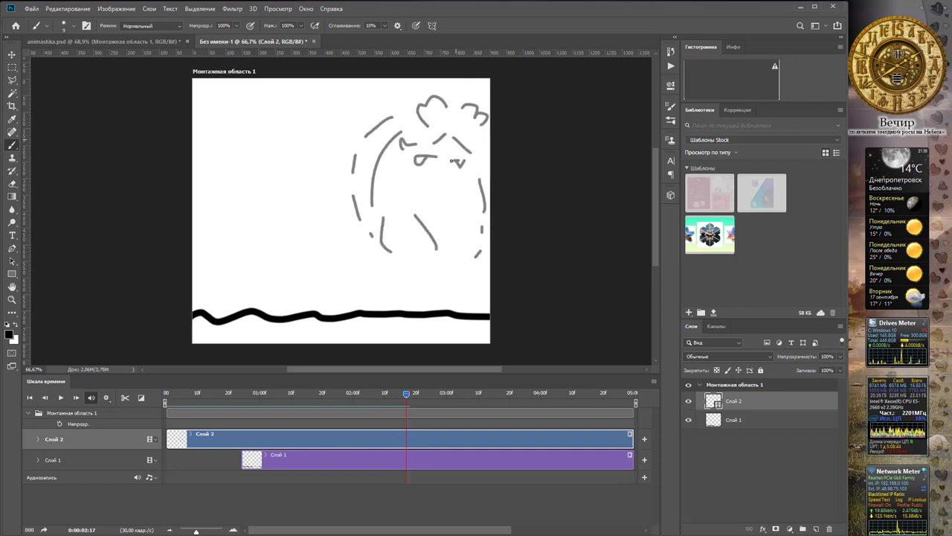
mouse_move(439, 149)
mouse_down()
mouse_move(435, 173)
mouse_move(360, 149)
mouse_move(366, 205)
mouse_move(487, 140)
mouse_move(450, 226)
mouse_up()
drag(429, 182, 401, 244)
mouse_move(406, 394)
mouse_down()
mouse_move(321, 404)
mouse_move(356, 410)
mouse_move(348, 410)
mouse_up()
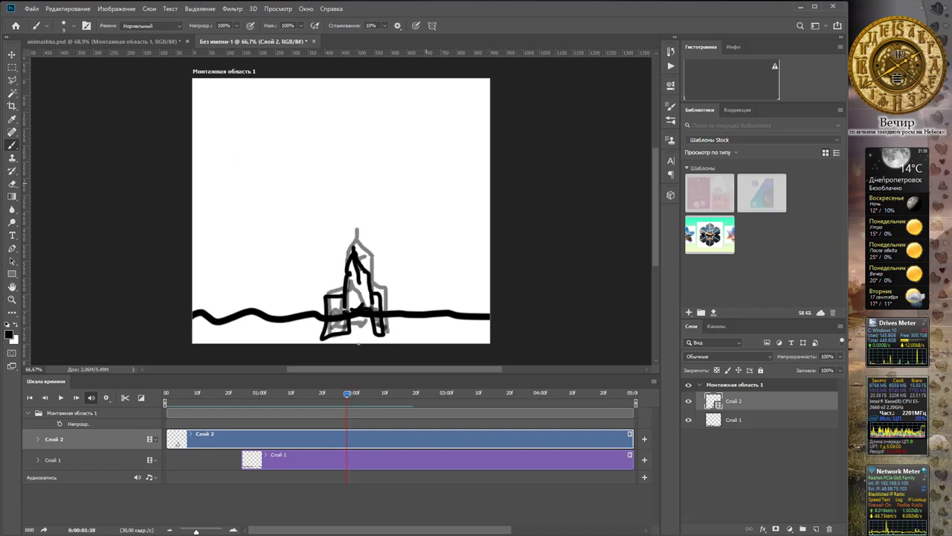
- Touch up the ground hook and rocket edge, then trace smoke arcs on the next frame
mouse_move(288, 320)
mouse_down()
mouse_move(297, 327)
mouse_move(289, 312)
mouse_up()
drag(387, 311, 393, 305)
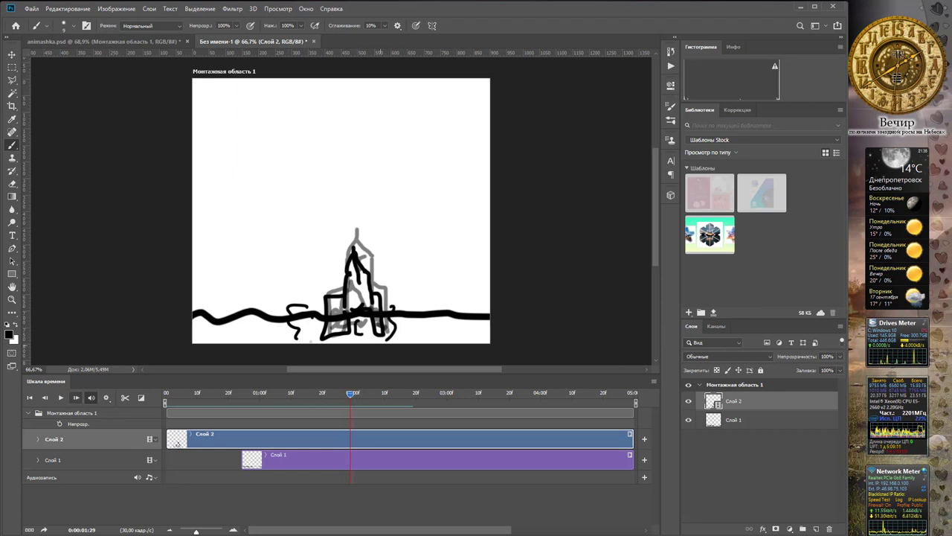
click(76, 397)
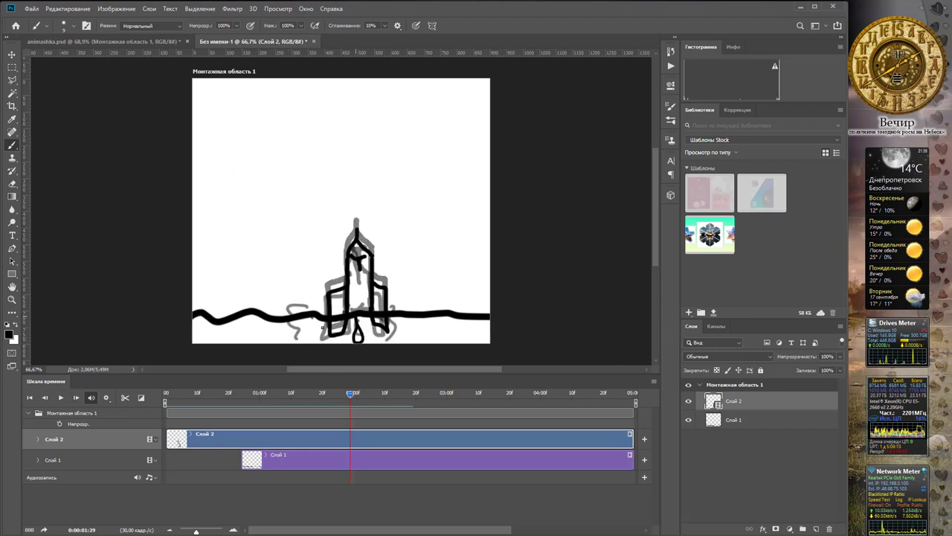
drag(316, 316, 286, 305)
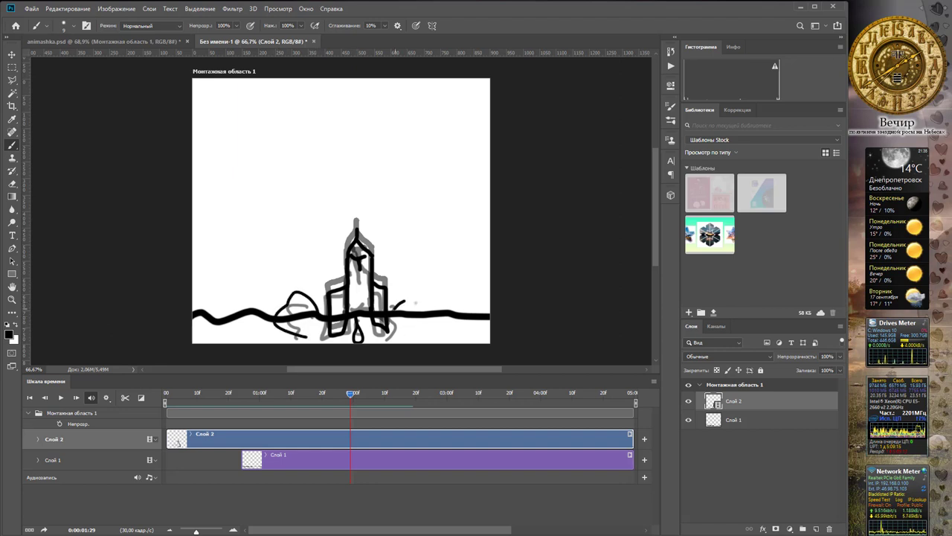
drag(404, 311, 396, 332)
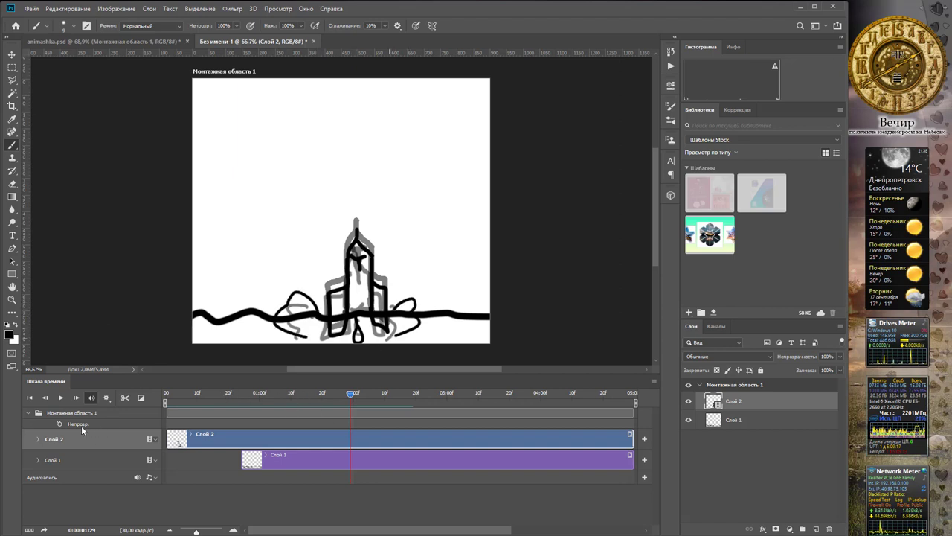
- Over two frames, draw the flame droplet under the rocket and outline the left and right smoke clouds
click(76, 397)
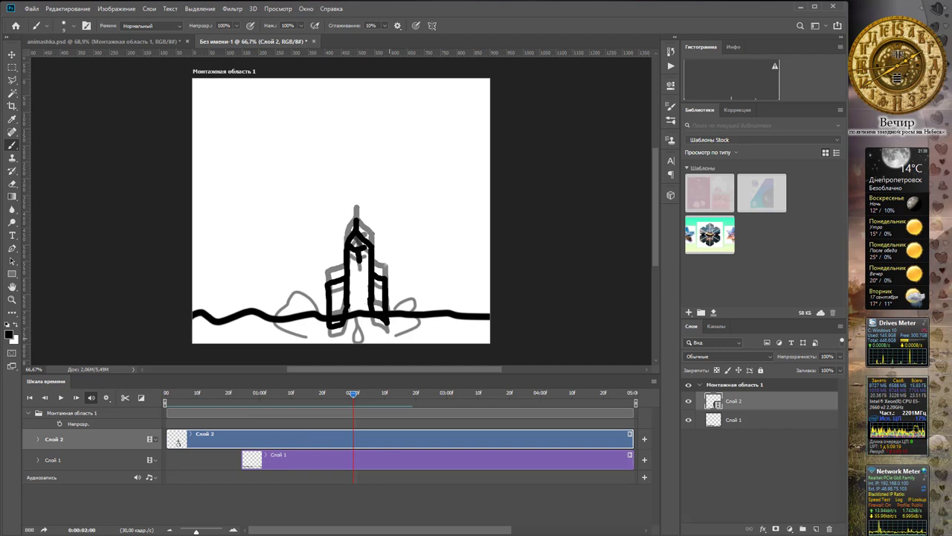
mouse_move(354, 317)
mouse_down()
mouse_move(371, 344)
mouse_move(370, 324)
mouse_up()
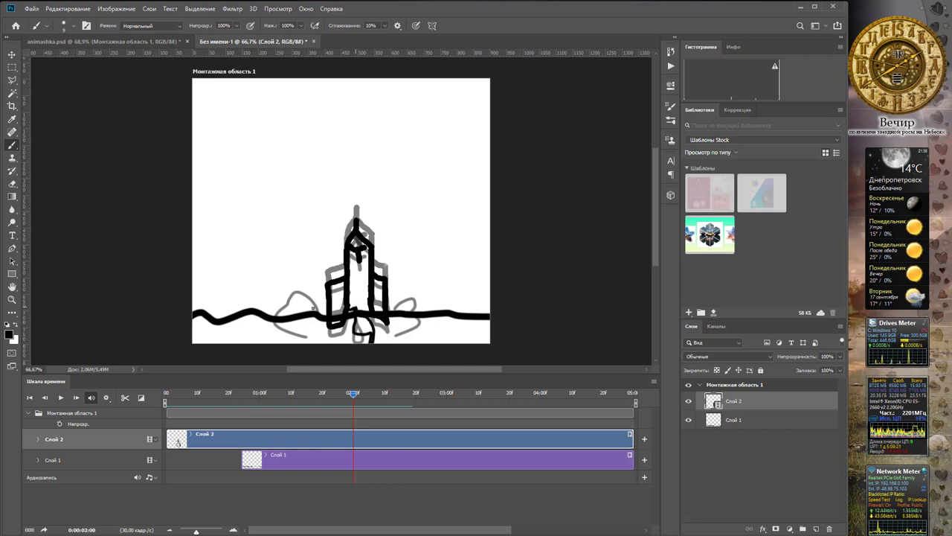
mouse_move(310, 284)
mouse_down()
mouse_move(318, 312)
mouse_move(301, 336)
mouse_up()
mouse_move(395, 294)
mouse_down()
mouse_move(439, 311)
mouse_move(416, 338)
mouse_move(395, 339)
mouse_up()
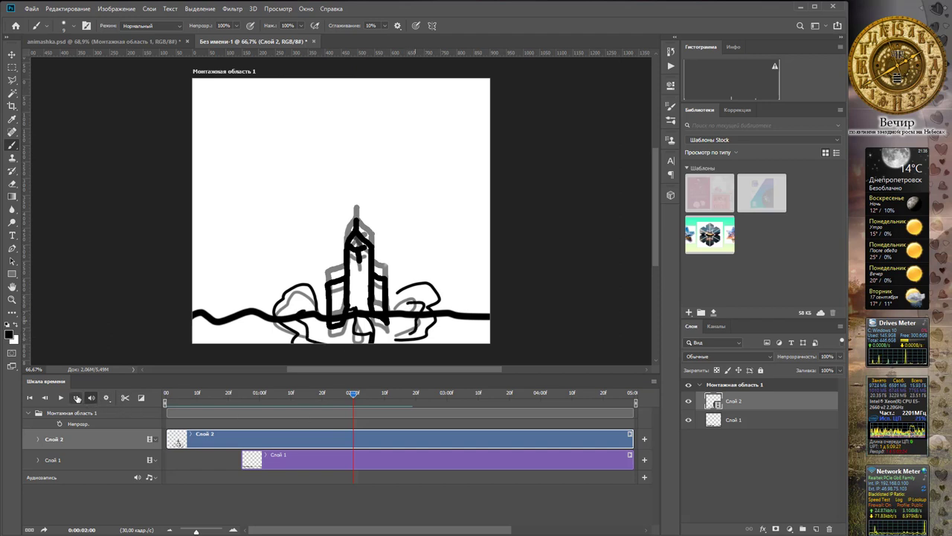
click(77, 397)
mouse_move(309, 290)
mouse_down()
mouse_move(264, 305)
mouse_move(317, 342)
mouse_up()
mouse_move(412, 289)
mouse_down()
mouse_move(446, 310)
mouse_move(429, 333)
mouse_move(353, 341)
mouse_up()
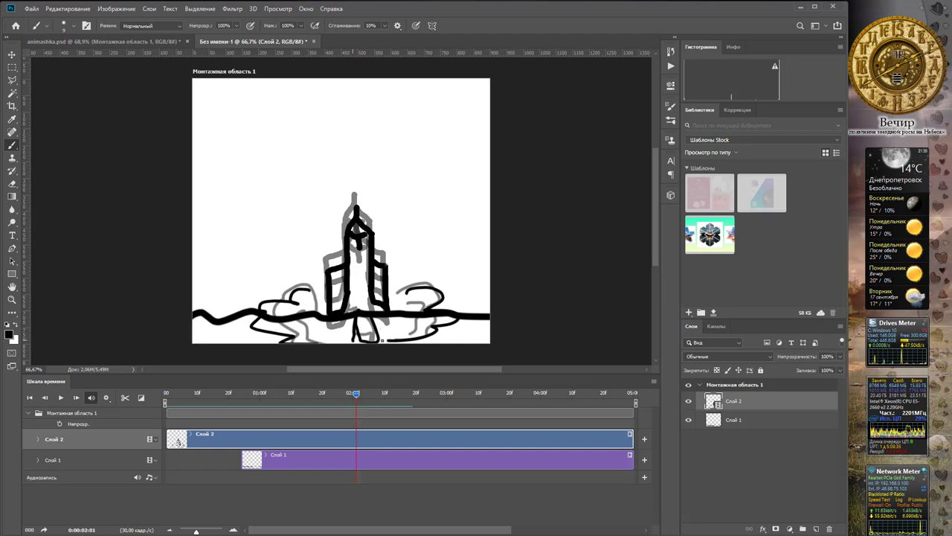
- On the next frame, draw the exhaust and ink curls and loops over both smoke clouds
key(Right)
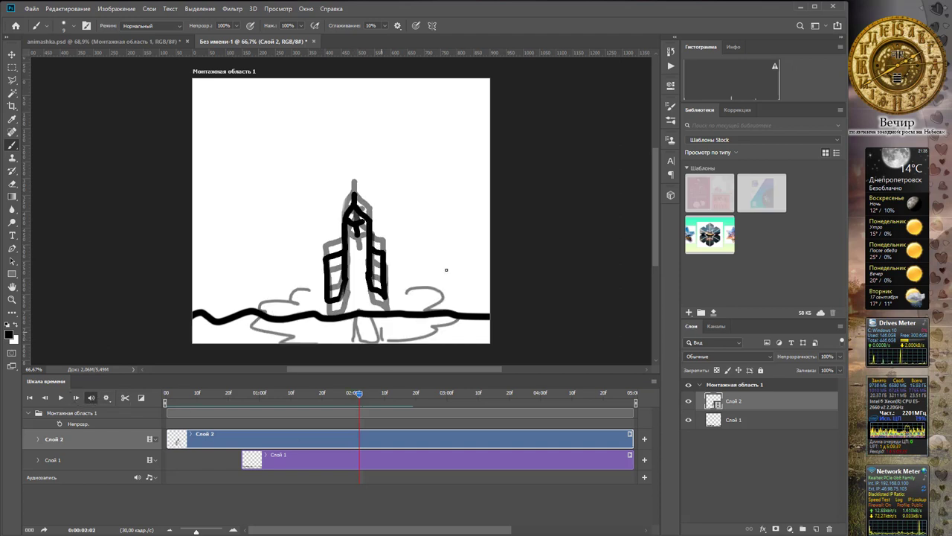
mouse_move(354, 295)
mouse_down()
mouse_move(355, 312)
mouse_move(375, 320)
mouse_up()
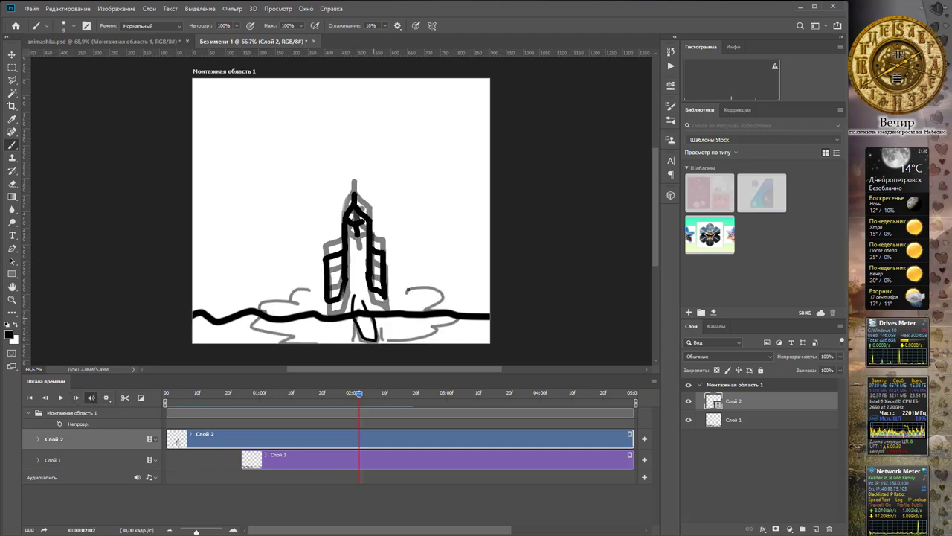
mouse_move(409, 277)
mouse_down()
mouse_move(440, 296)
mouse_move(424, 336)
mouse_up()
mouse_move(263, 266)
mouse_down()
mouse_move(256, 311)
mouse_move(315, 313)
mouse_move(333, 342)
mouse_up()
drag(415, 293, 437, 310)
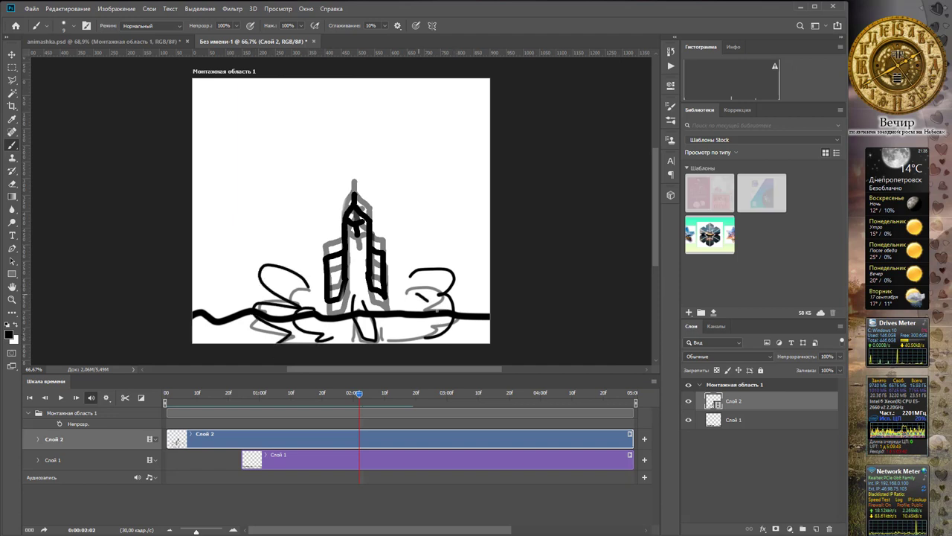
drag(375, 317, 403, 339)
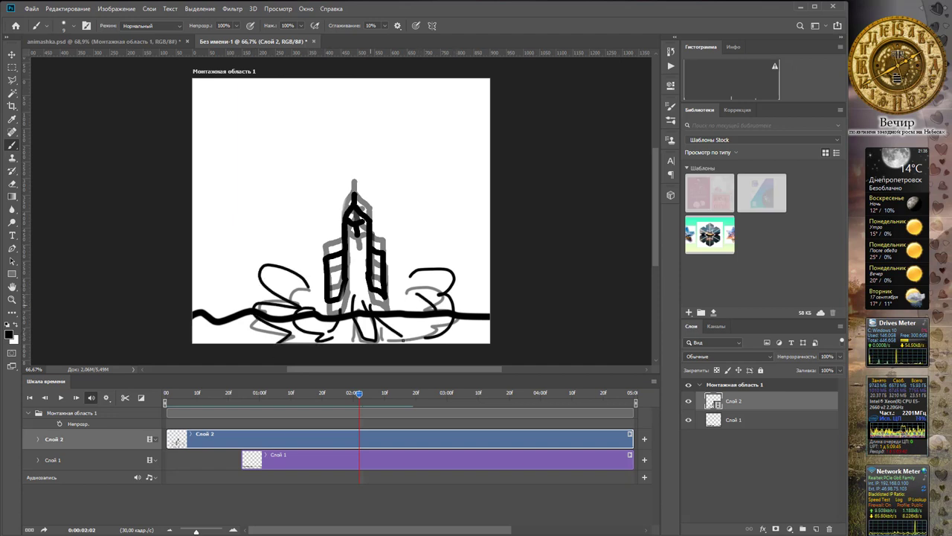
- On the following frame, draw exhaust streaks and curled smoke on both sides of the rocket
click(75, 397)
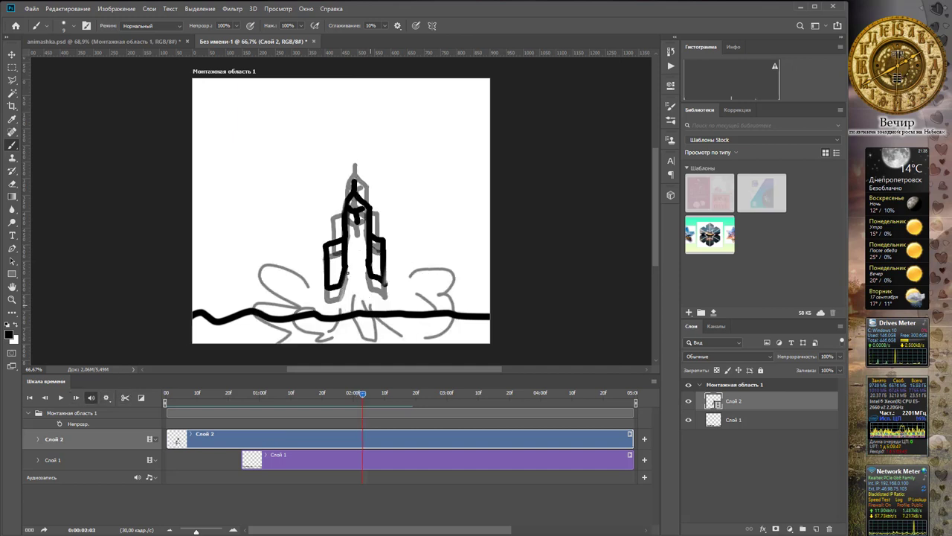
mouse_move(350, 288)
mouse_down()
mouse_move(336, 331)
mouse_move(350, 312)
mouse_move(377, 311)
mouse_up()
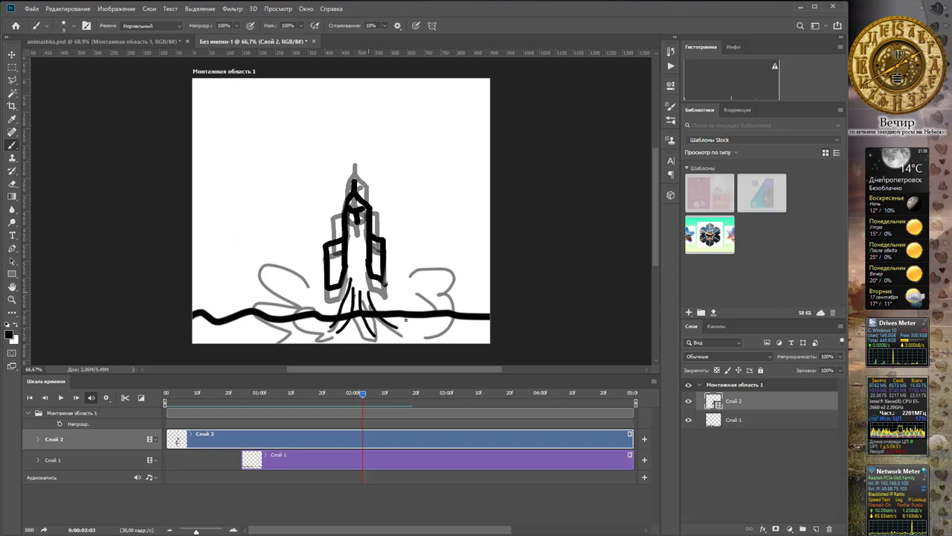
mouse_move(421, 271)
mouse_down()
mouse_move(437, 296)
mouse_move(414, 341)
mouse_up()
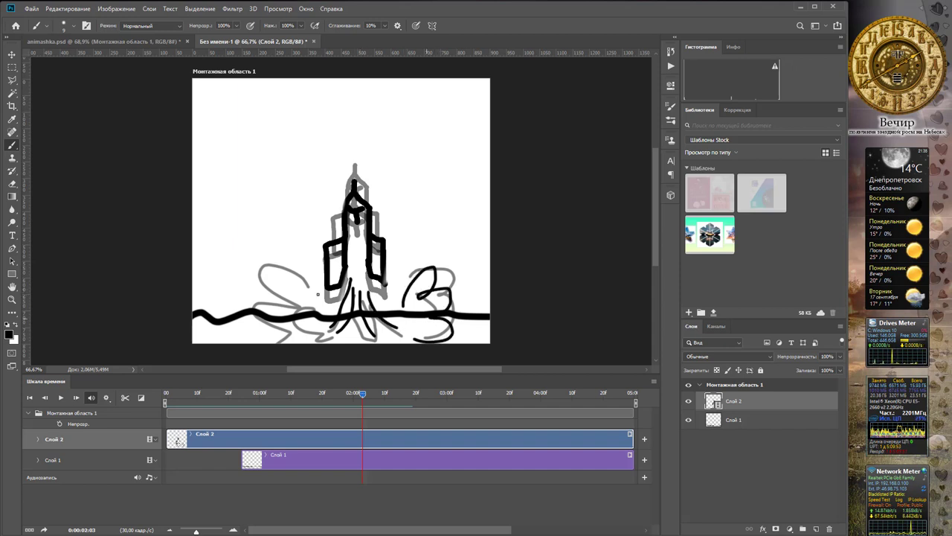
mouse_move(265, 277)
mouse_down()
mouse_move(314, 290)
mouse_move(296, 338)
mouse_up()
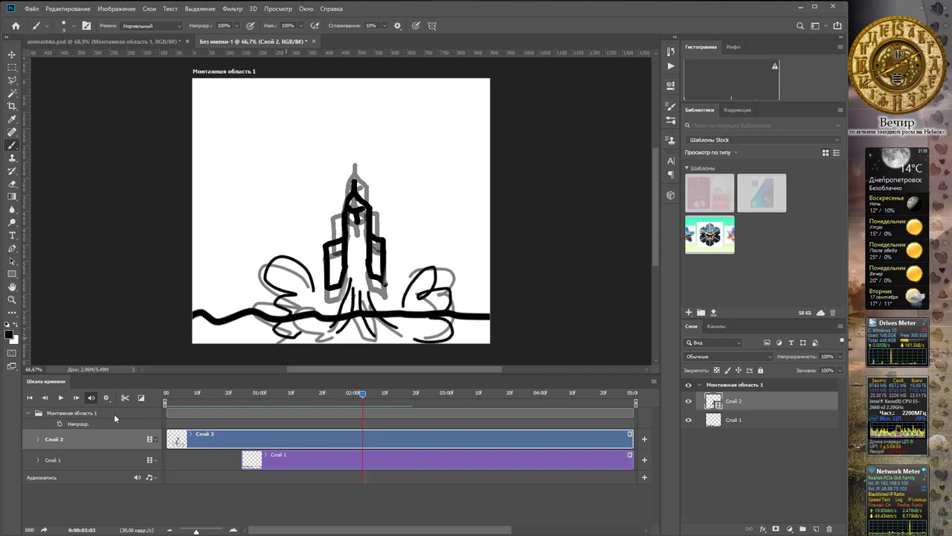
- On the next frame, draw exhaust lines to the ground and smoke billowing down-right
click(76, 398)
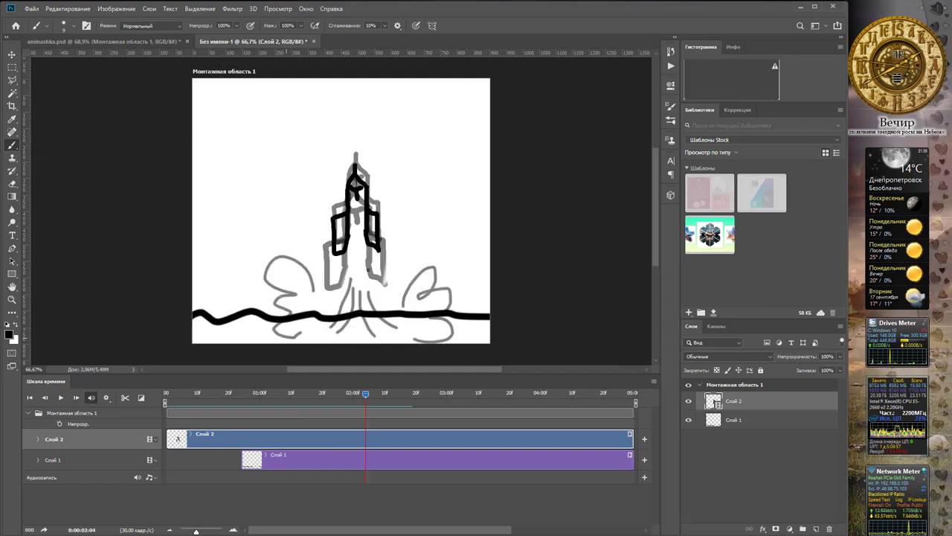
drag(358, 248, 332, 314)
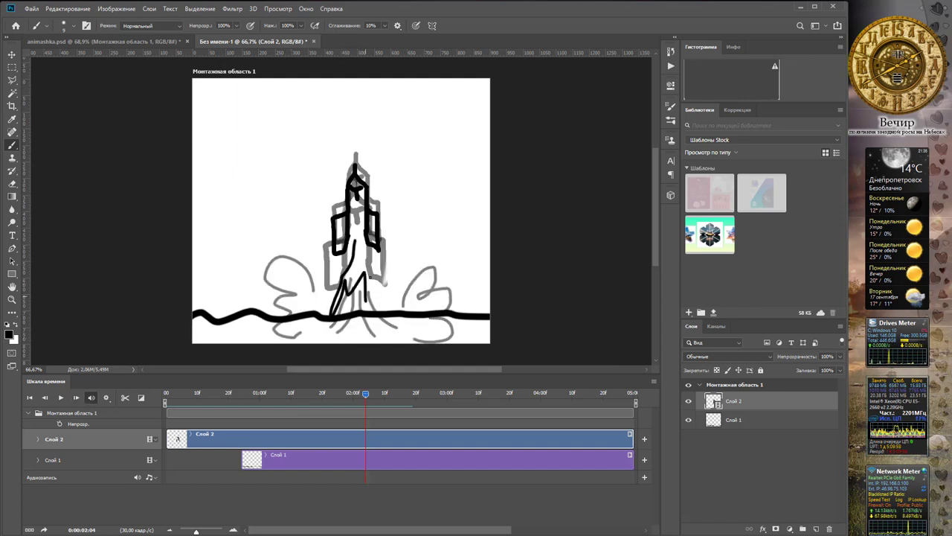
mouse_move(369, 276)
mouse_down()
mouse_move(372, 305)
mouse_move(354, 241)
mouse_move(261, 308)
mouse_move(313, 333)
mouse_up()
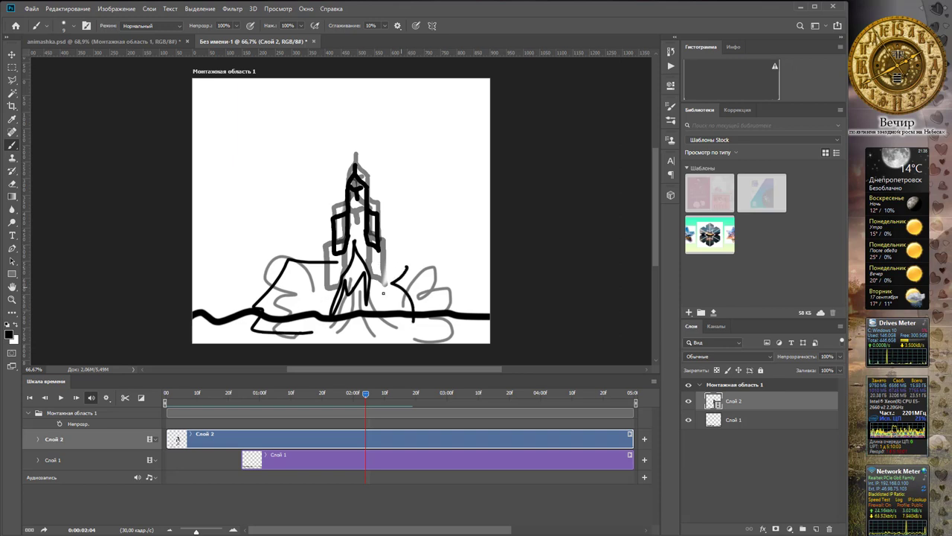
drag(370, 262, 432, 301)
drag(414, 319, 415, 336)
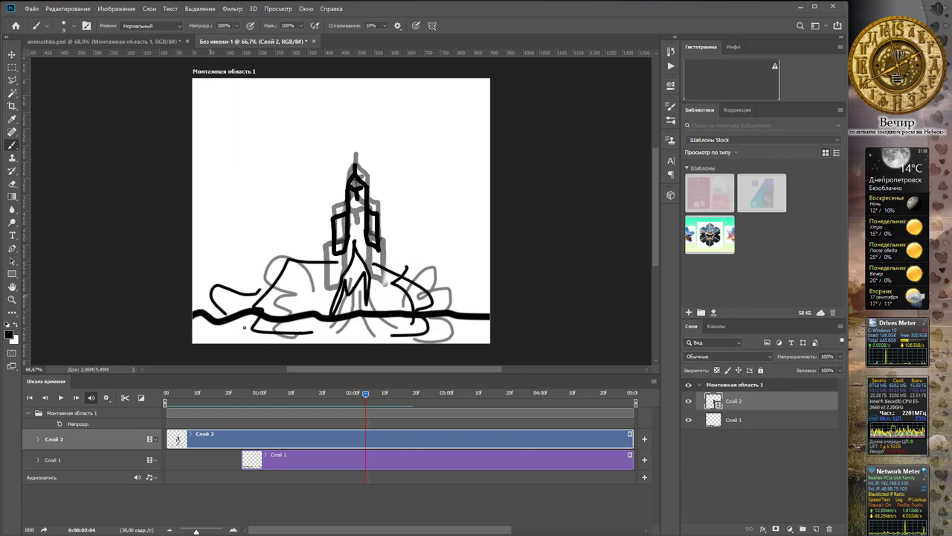
drag(429, 286, 456, 313)
drag(456, 316, 416, 339)
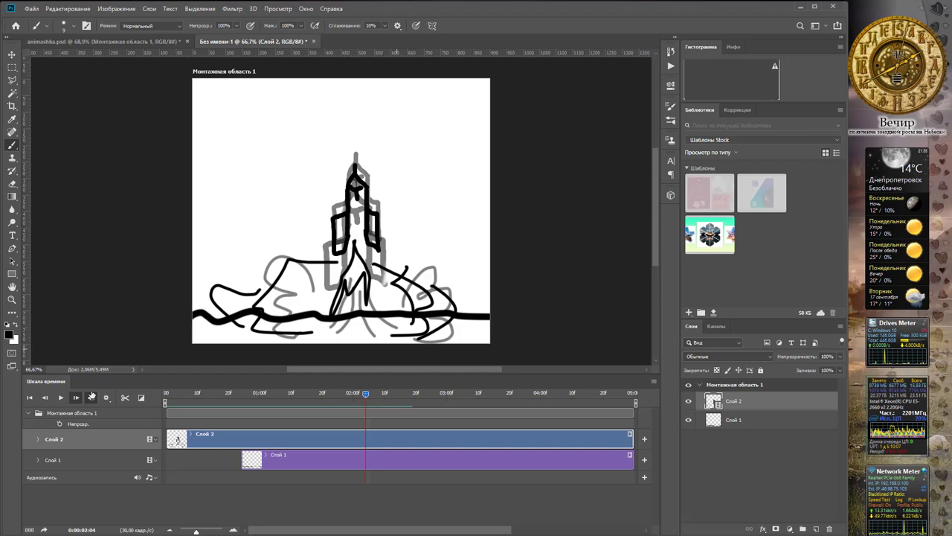
- On the next frame, draw a flame loop below the rocket and smoke curls near the ground
click(76, 397)
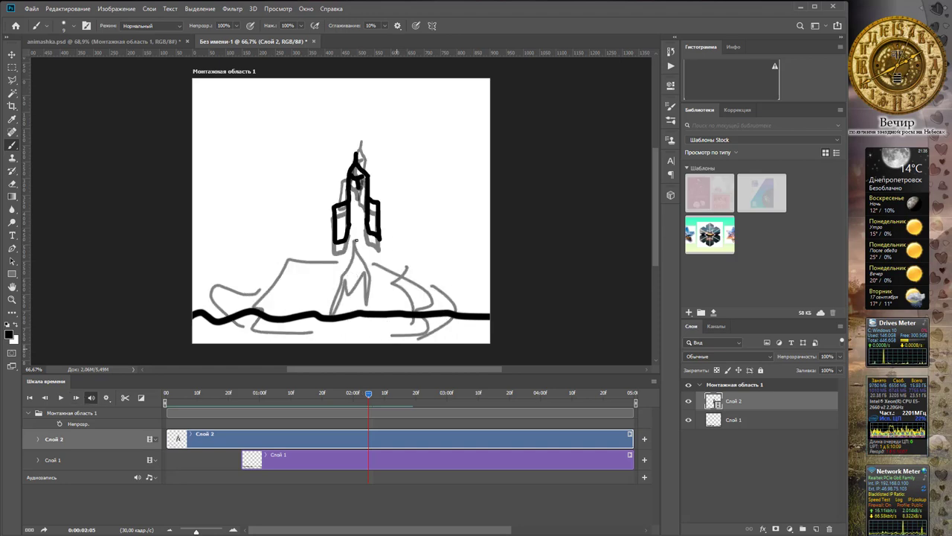
mouse_move(355, 239)
mouse_down()
mouse_move(311, 304)
mouse_move(372, 272)
mouse_move(362, 234)
mouse_move(423, 300)
mouse_up()
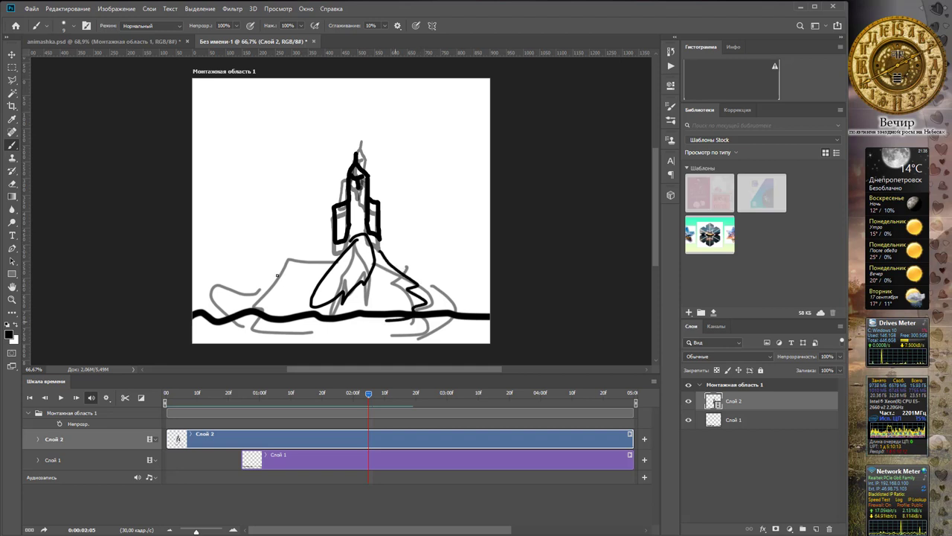
drag(277, 321, 314, 318)
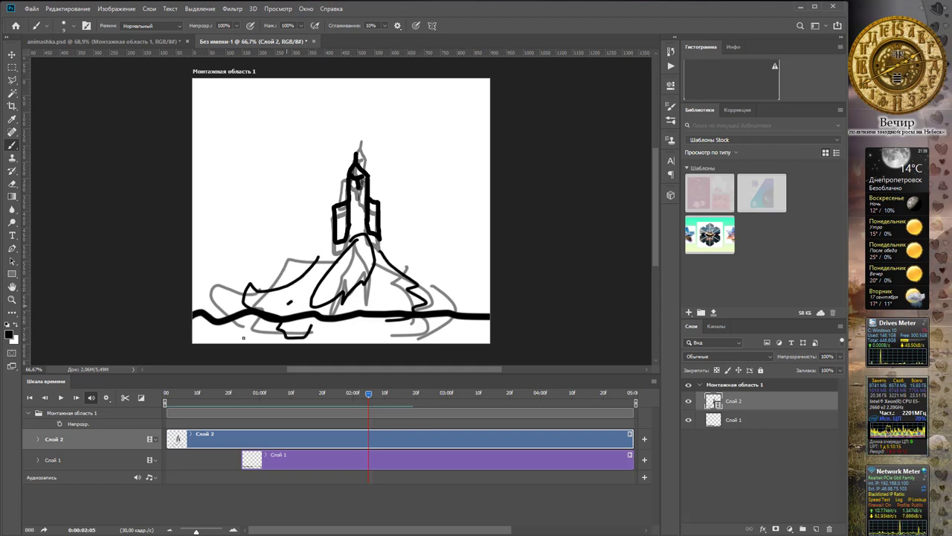
drag(244, 339, 283, 319)
drag(377, 333, 444, 322)
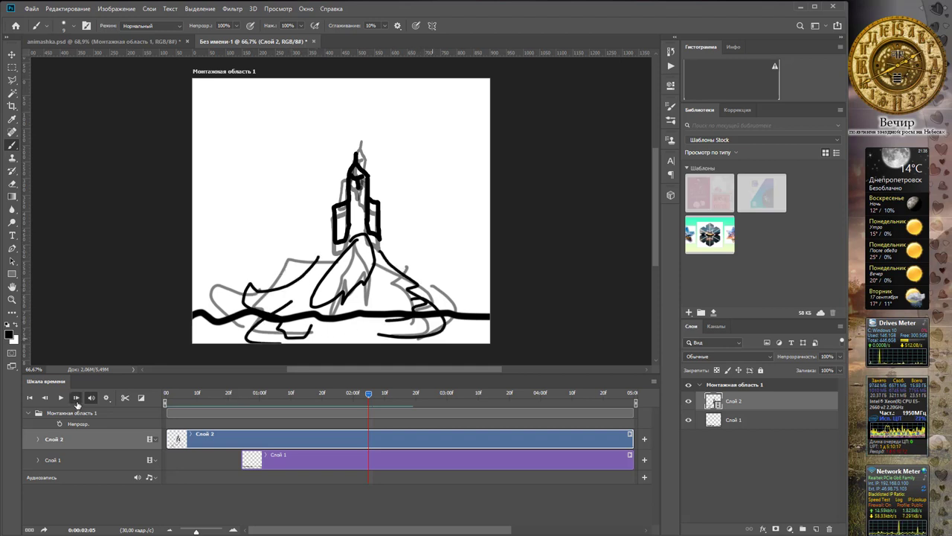
- Over two frames, ink the lifting rocket's body and fin and the smoke cloud's edges
click(76, 399)
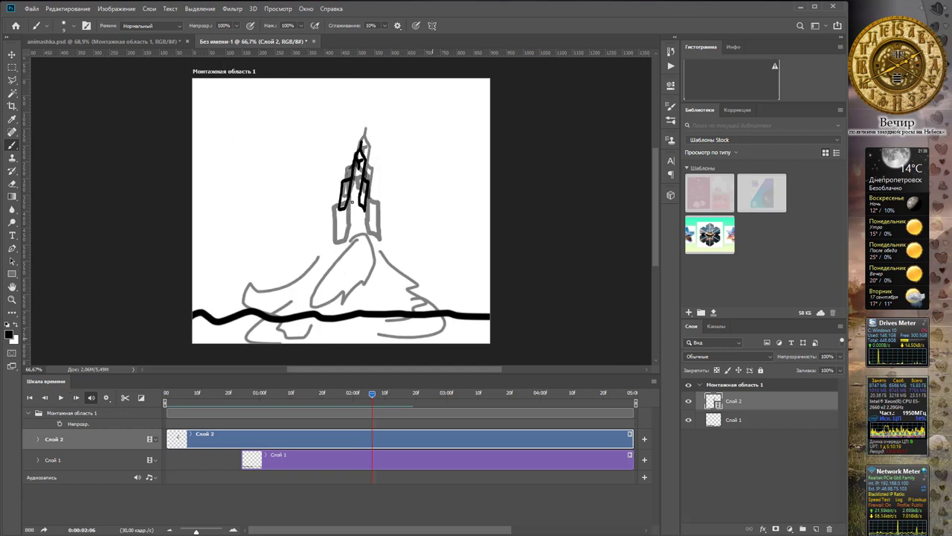
drag(352, 202, 343, 217)
mouse_move(357, 250)
mouse_down()
mouse_move(357, 222)
mouse_move(368, 260)
mouse_move(352, 227)
mouse_move(276, 276)
mouse_up()
drag(369, 221, 388, 269)
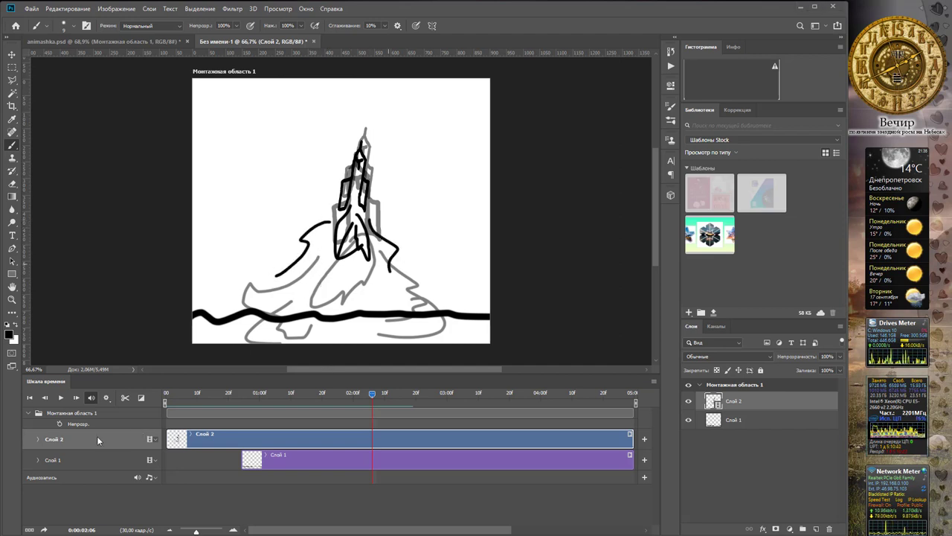
click(77, 398)
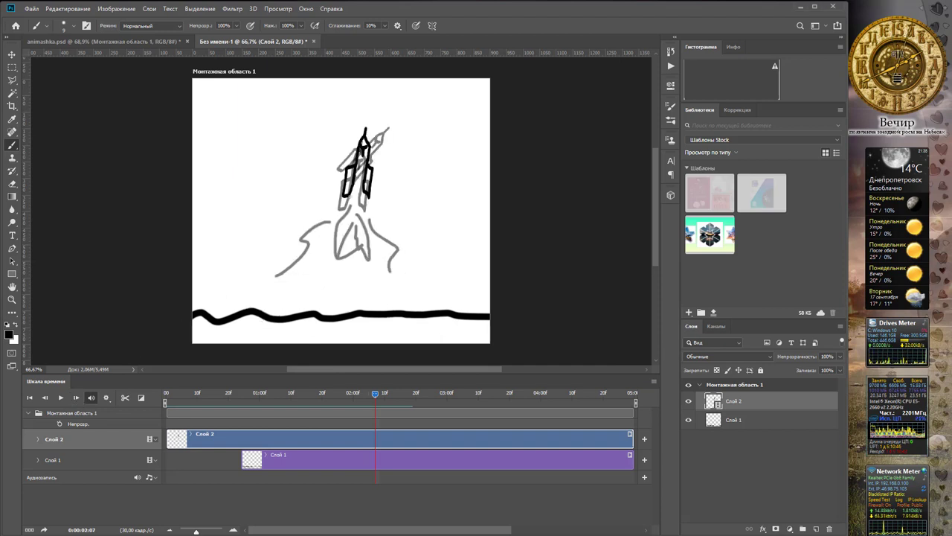
mouse_move(355, 197)
mouse_down()
mouse_move(318, 278)
mouse_move(378, 278)
mouse_up()
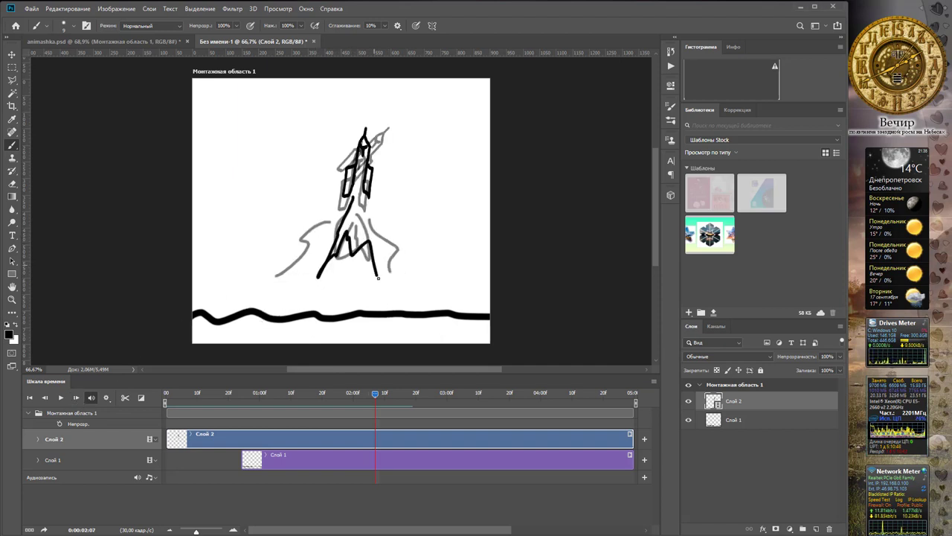
drag(334, 211, 282, 304)
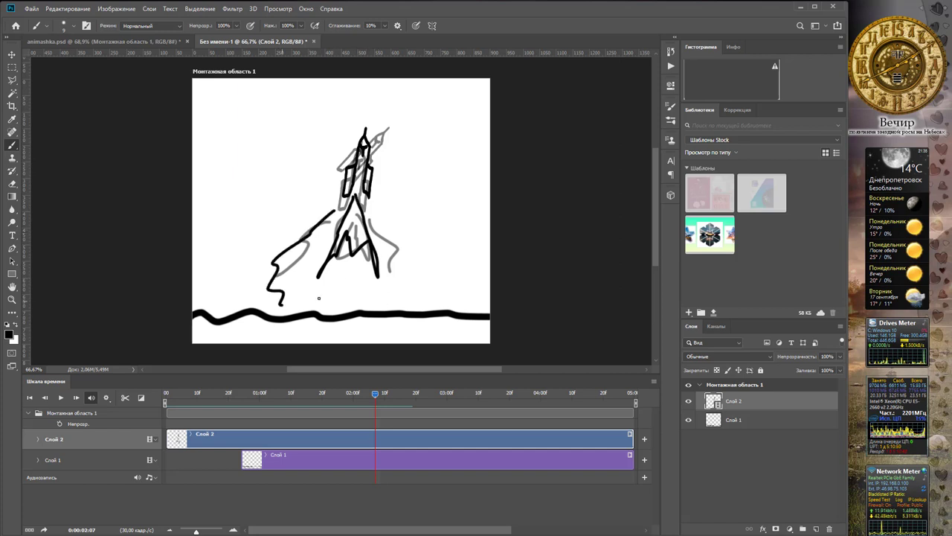
drag(370, 205, 379, 236)
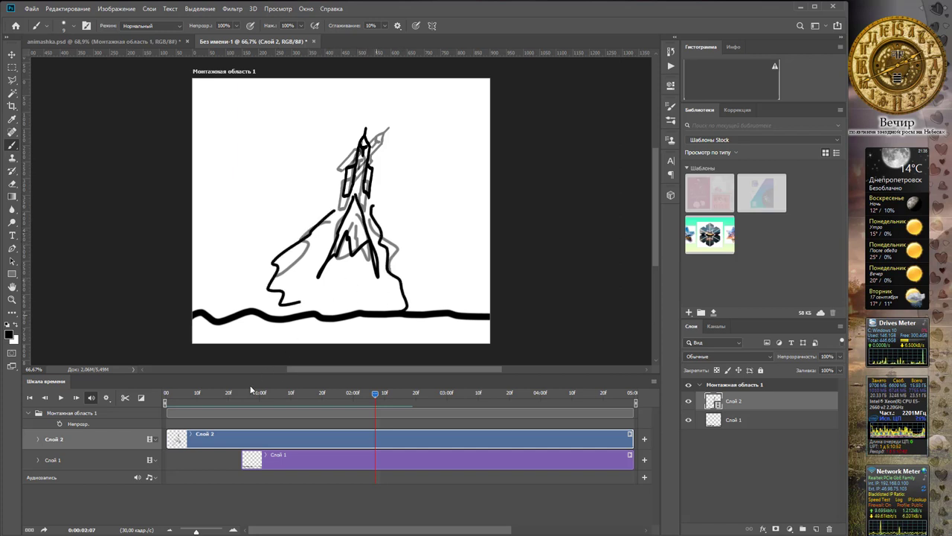
- On frames 2:08 and 2:09, draw the smoke trail behind the tilted rocket
click(75, 397)
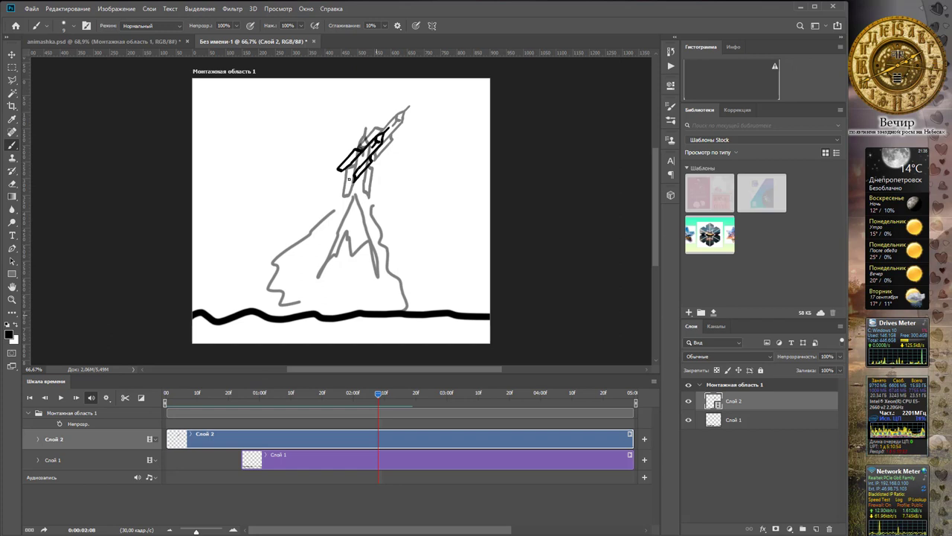
mouse_move(346, 172)
mouse_down()
mouse_move(358, 183)
mouse_move(267, 186)
mouse_up()
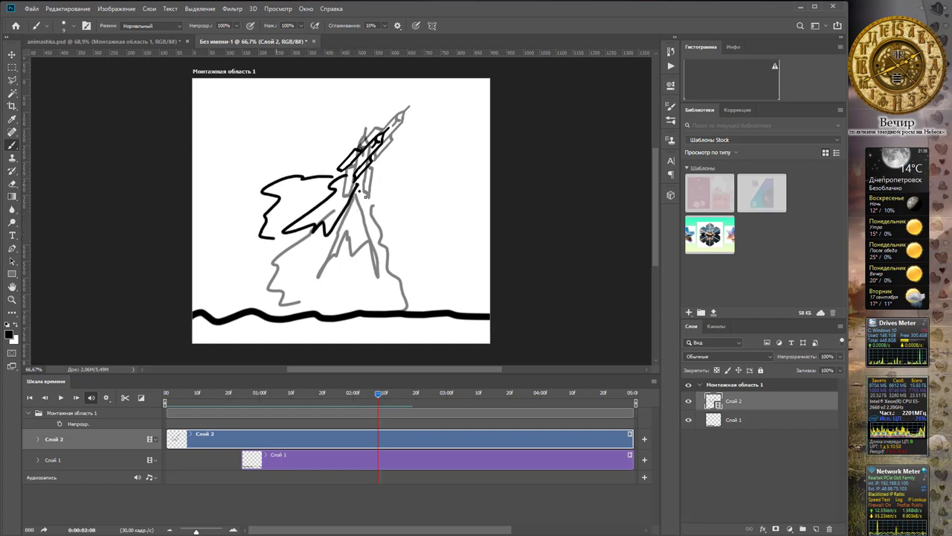
drag(274, 275, 332, 263)
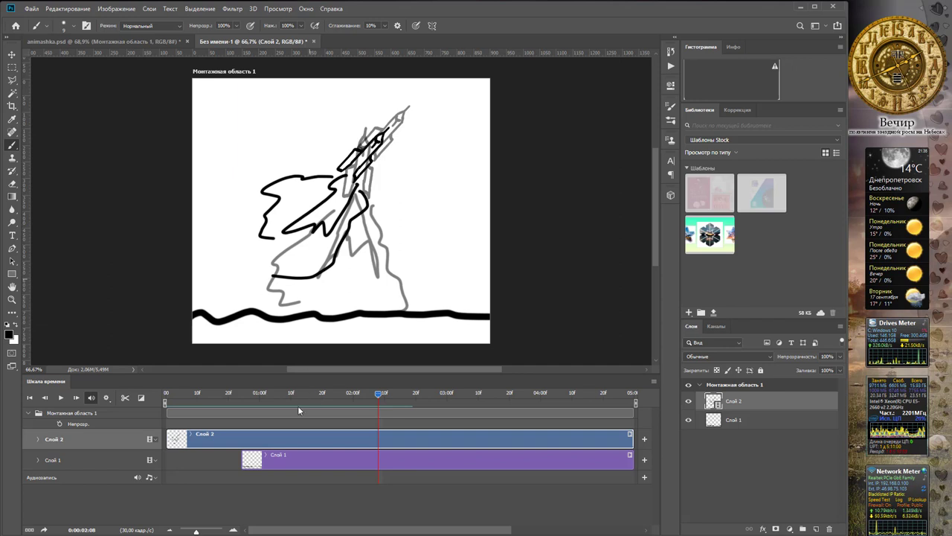
click(76, 397)
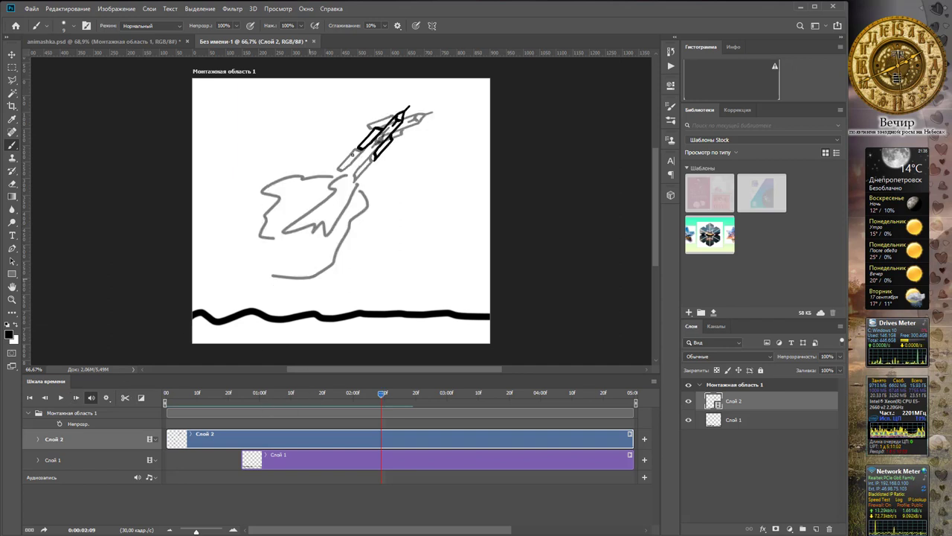
mouse_move(360, 153)
mouse_down()
mouse_move(323, 185)
mouse_move(365, 162)
mouse_move(298, 178)
mouse_up()
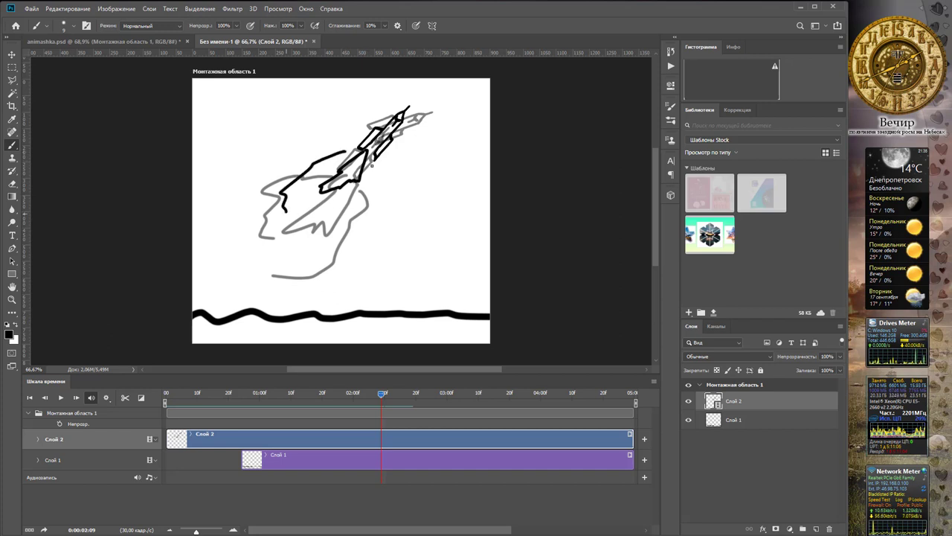
drag(363, 221, 329, 236)
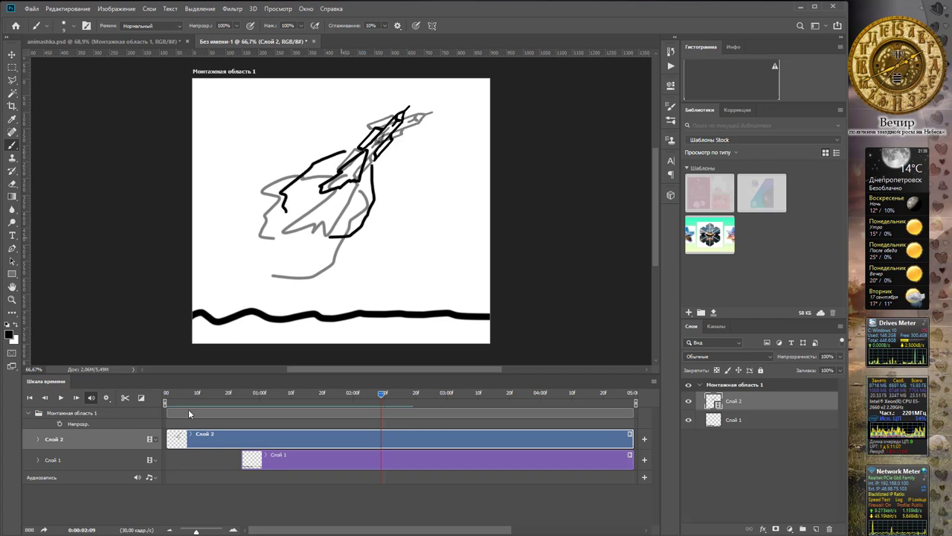
- On frames 2:10 and 2:11, draw the rocket near the top right with its smoke trail
click(75, 397)
mouse_move(383, 130)
mouse_down()
mouse_move(342, 147)
mouse_move(351, 166)
mouse_up()
drag(366, 123, 301, 148)
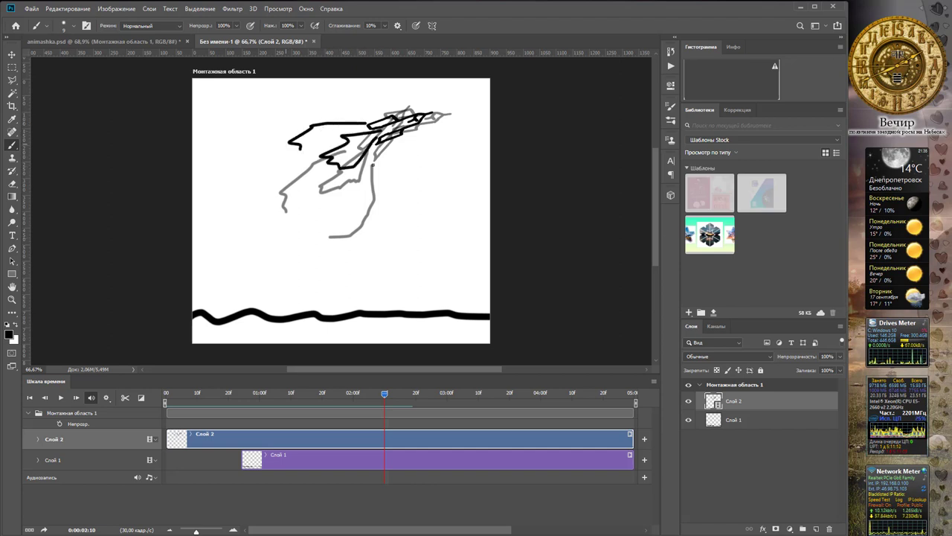
drag(378, 153, 342, 212)
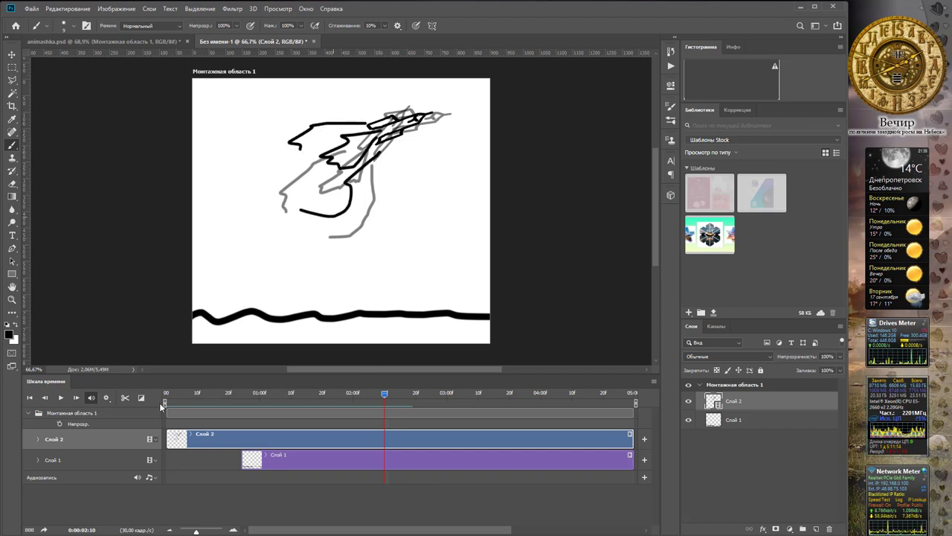
click(76, 397)
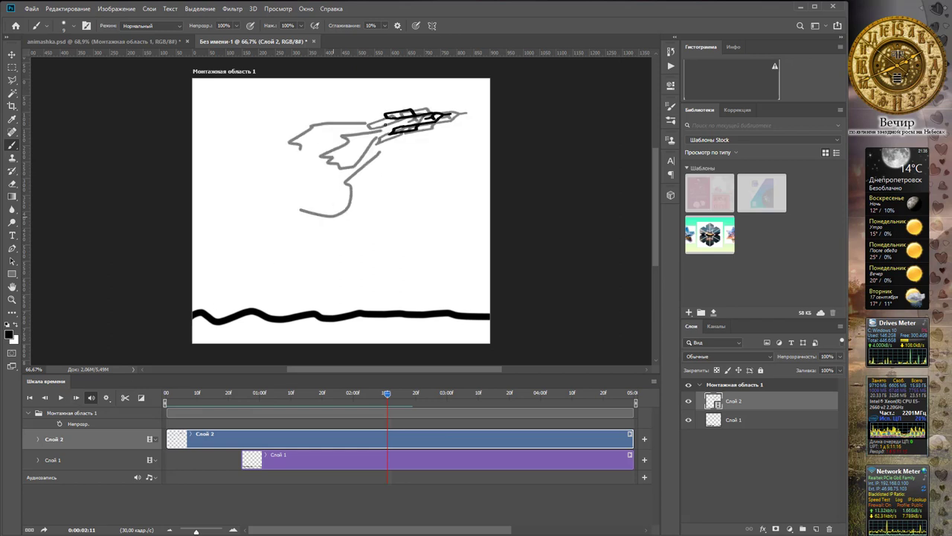
mouse_move(375, 119)
mouse_down()
mouse_move(381, 137)
mouse_move(332, 128)
mouse_up()
mouse_move(342, 171)
mouse_down()
mouse_move(297, 170)
mouse_move(288, 158)
mouse_up()
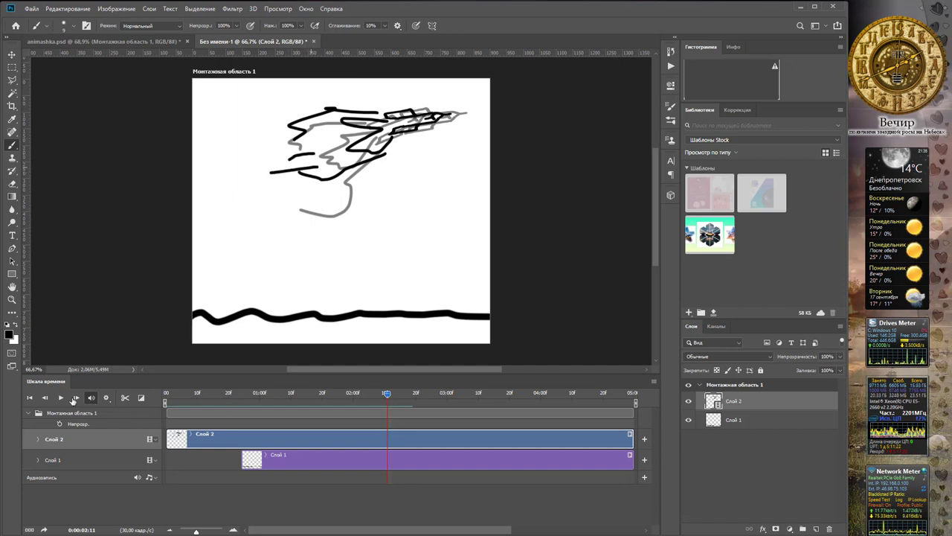
- Draw a zigzag explosion burst with debris dots, then smoke leading into it on the next frame
key(Right)
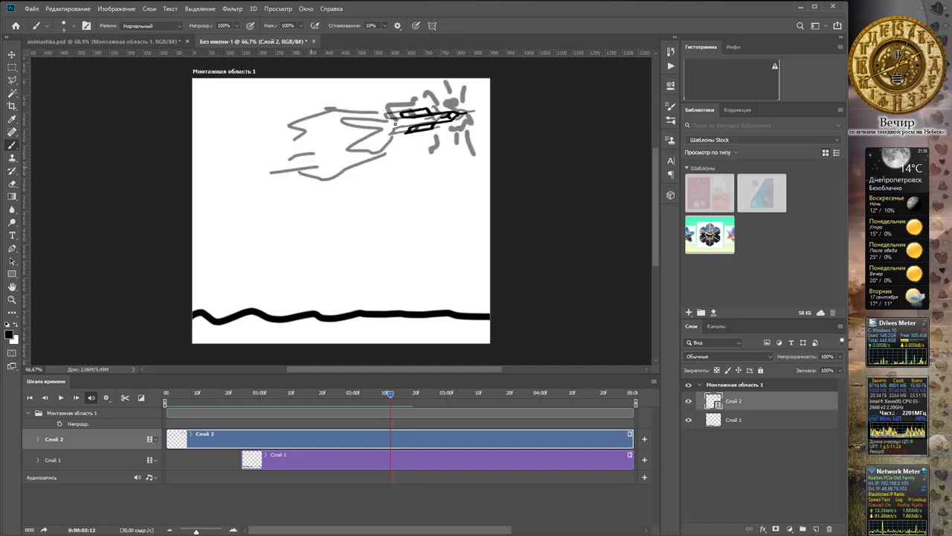
mouse_move(360, 106)
mouse_down()
mouse_move(351, 131)
mouse_move(391, 142)
mouse_up()
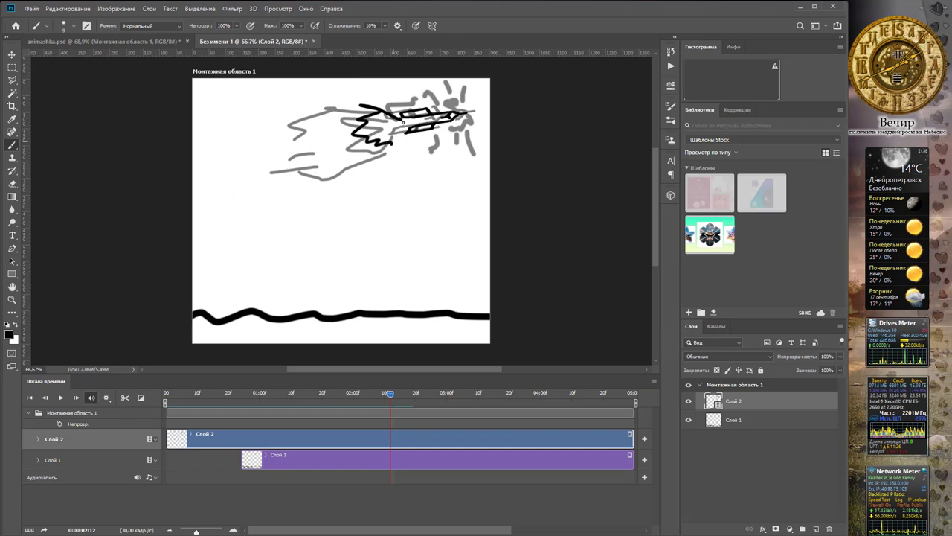
click(354, 100)
click(366, 164)
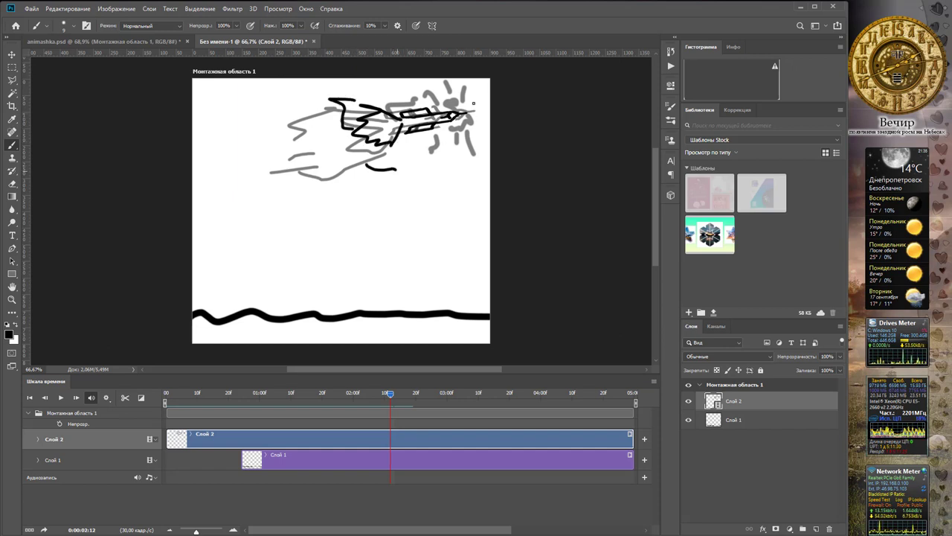
click(76, 398)
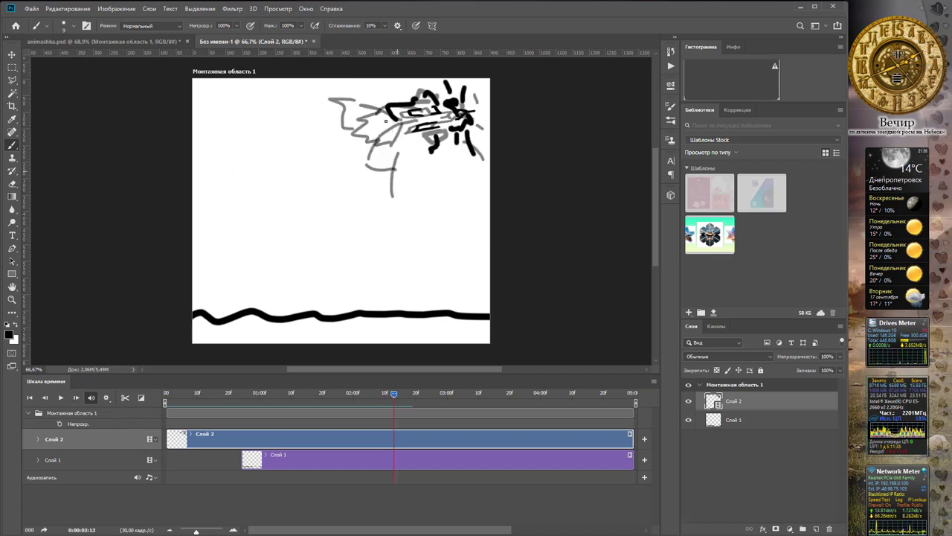
drag(342, 162, 387, 136)
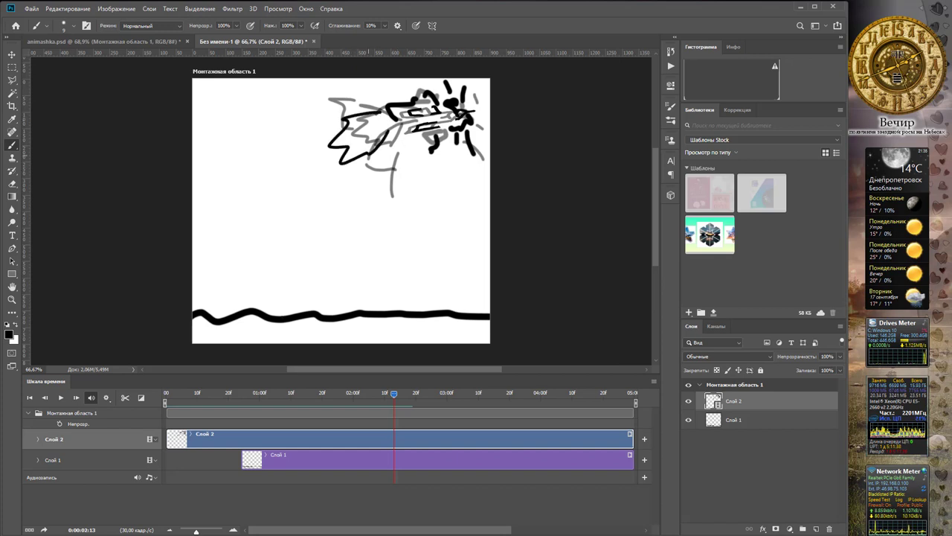
- Step forward three frames to review, ending at 02:18
click(77, 399)
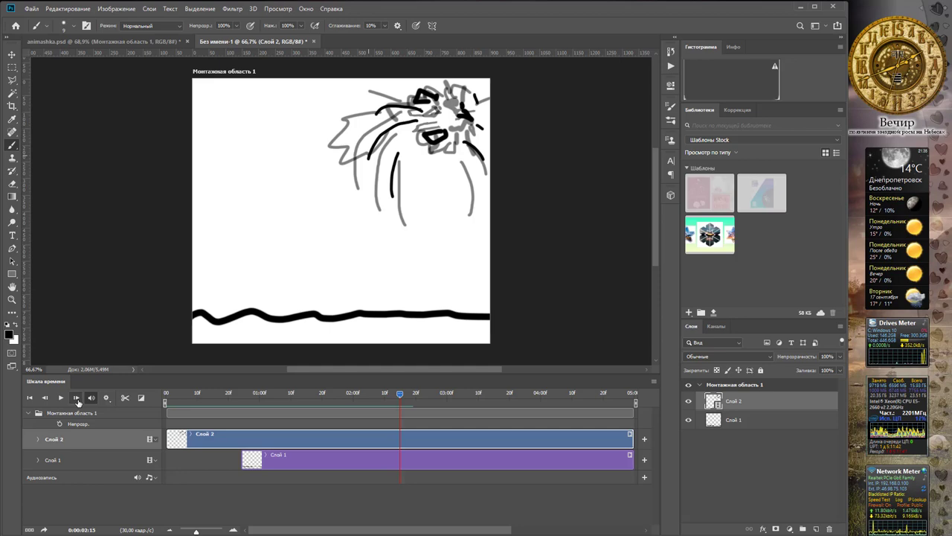
click(77, 399)
click(76, 398)
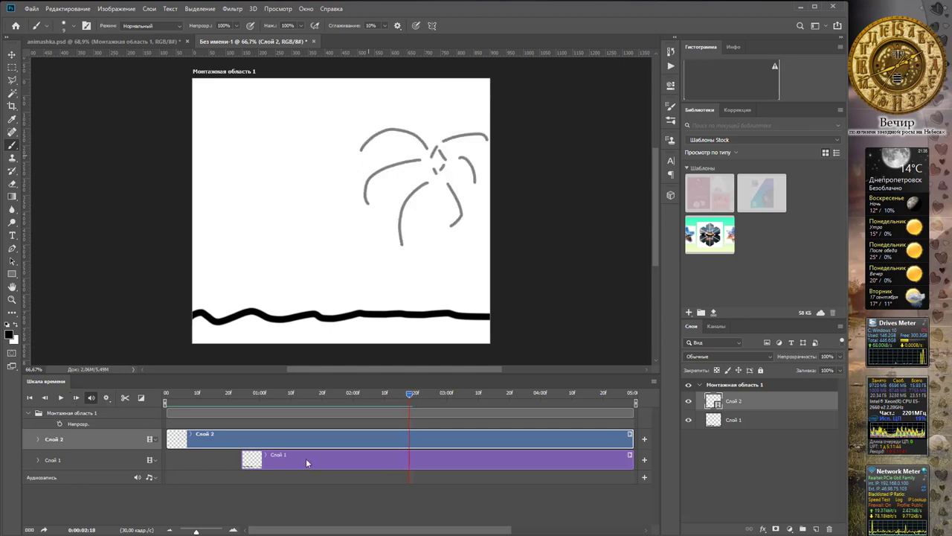
- Move the playhead back to frame 0 and preview the animation once
drag(409, 398, 157, 401)
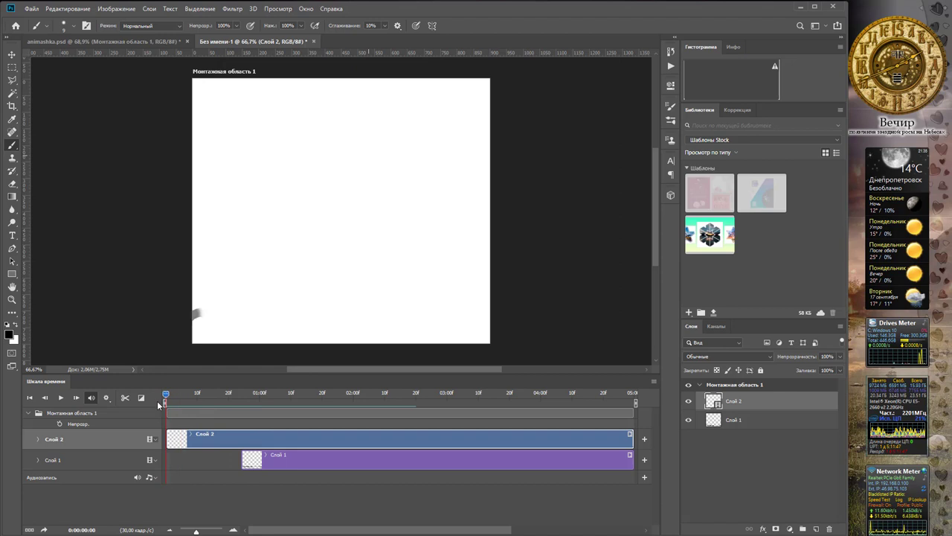
click(61, 398)
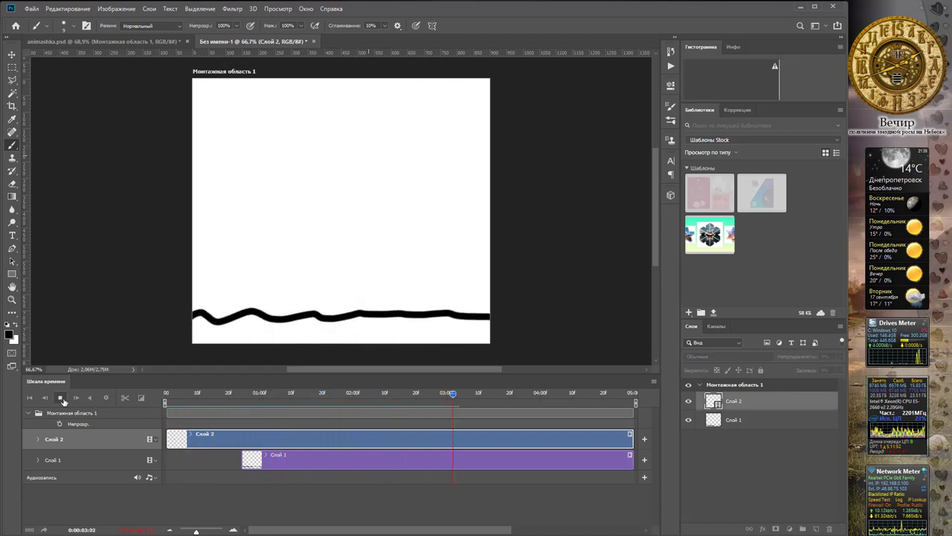
click(61, 398)
- Set the clip's speed to 75% and replay the animation from the first frame
click(629, 435)
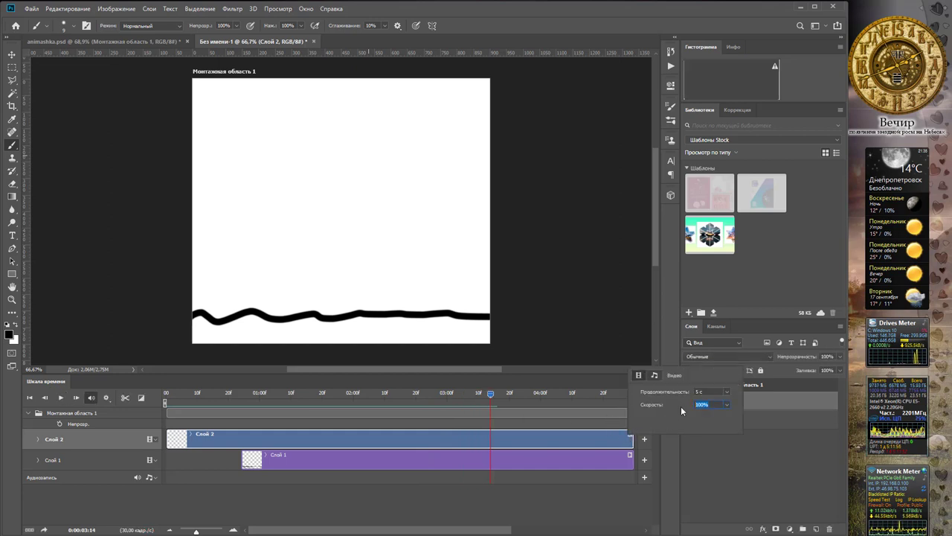
text(75)
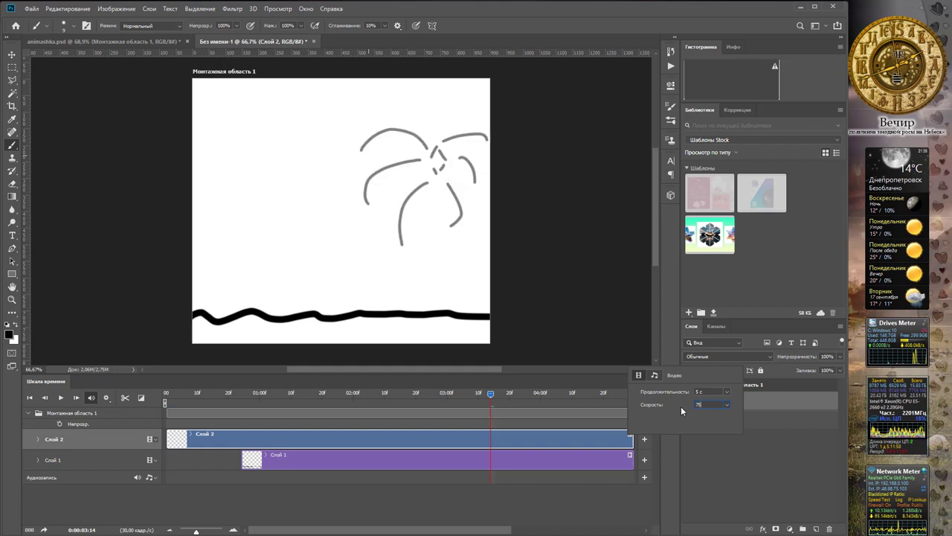
click(595, 384)
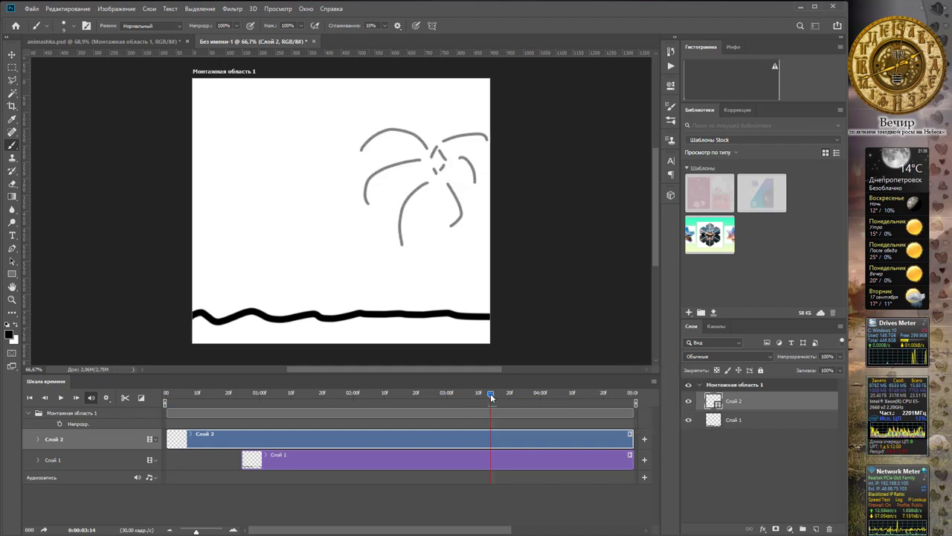
click(271, 393)
key(Home)
click(61, 398)
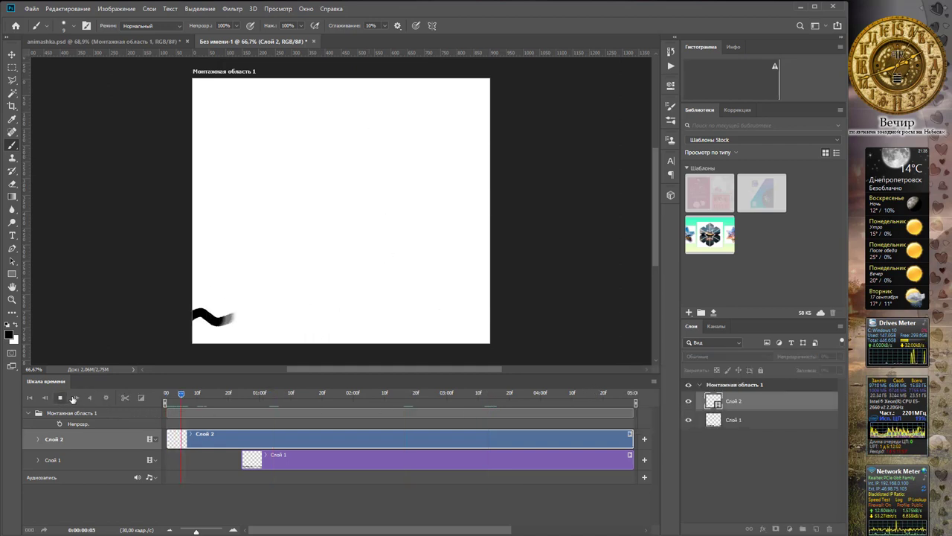
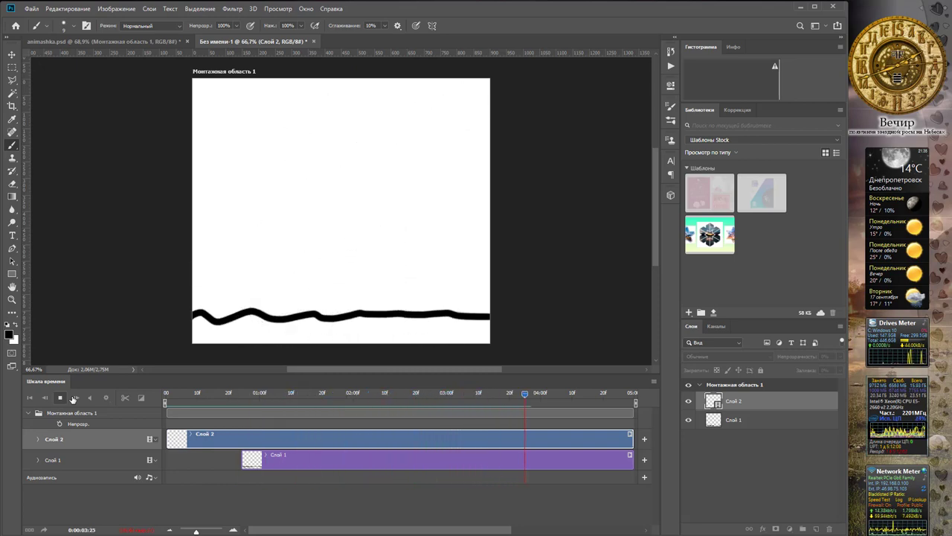
- Trim the Слой 2 and Слой 1 clips to end at 0:00:03:15, leaving Слой 1 active
click(61, 398)
mouse_move(504, 395)
mouse_down()
mouse_move(486, 394)
mouse_move(494, 394)
mouse_up()
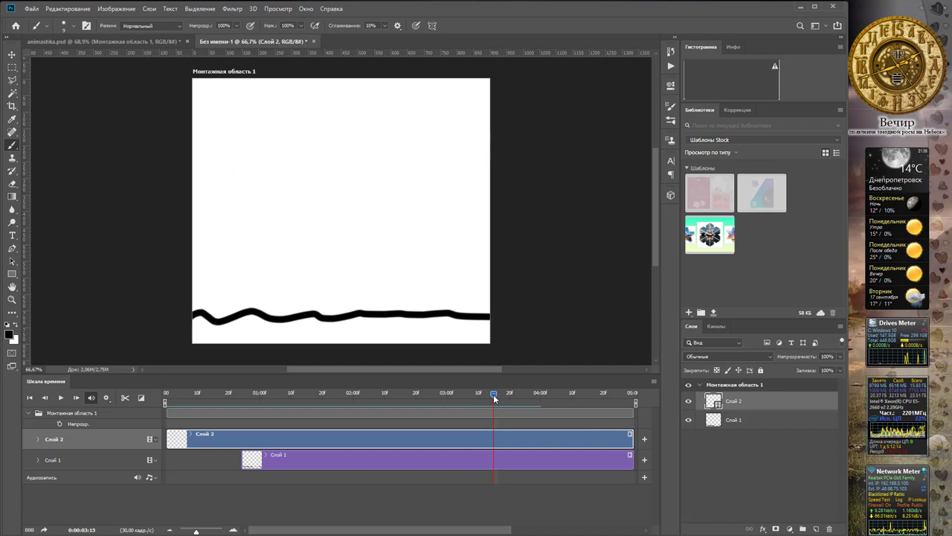
drag(631, 439, 495, 439)
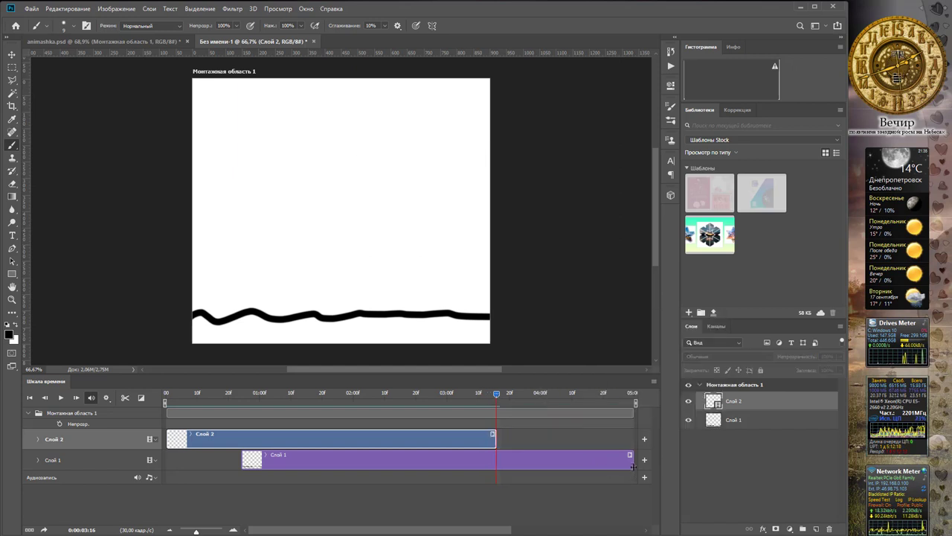
drag(632, 461, 497, 466)
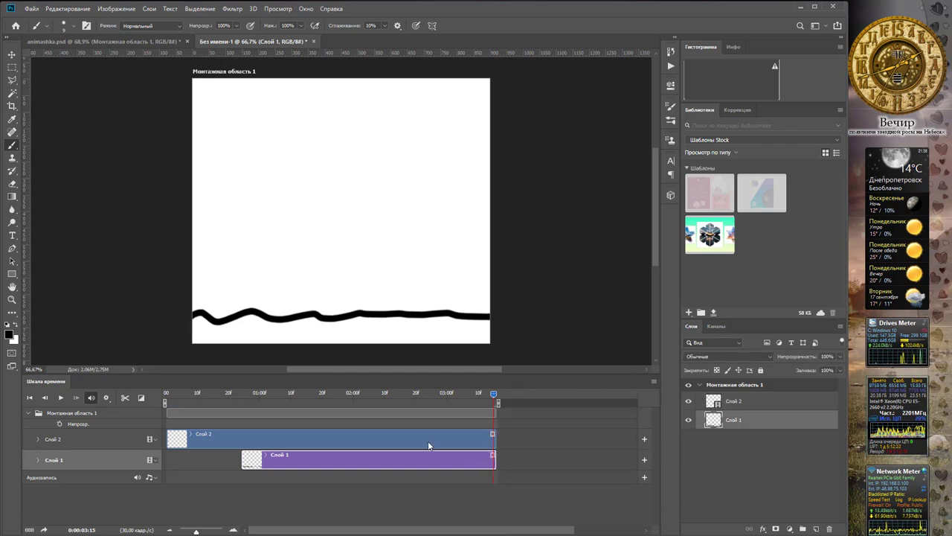
click(771, 406)
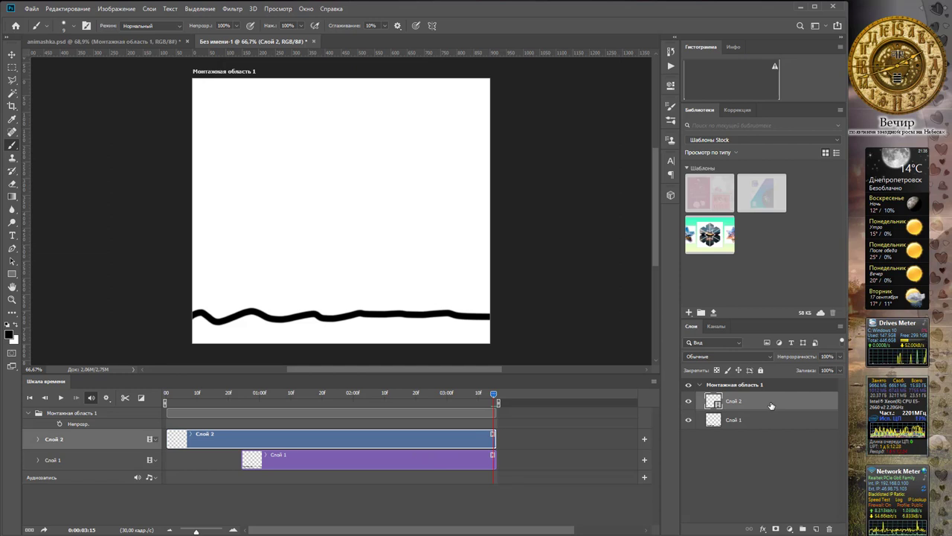
click(767, 419)
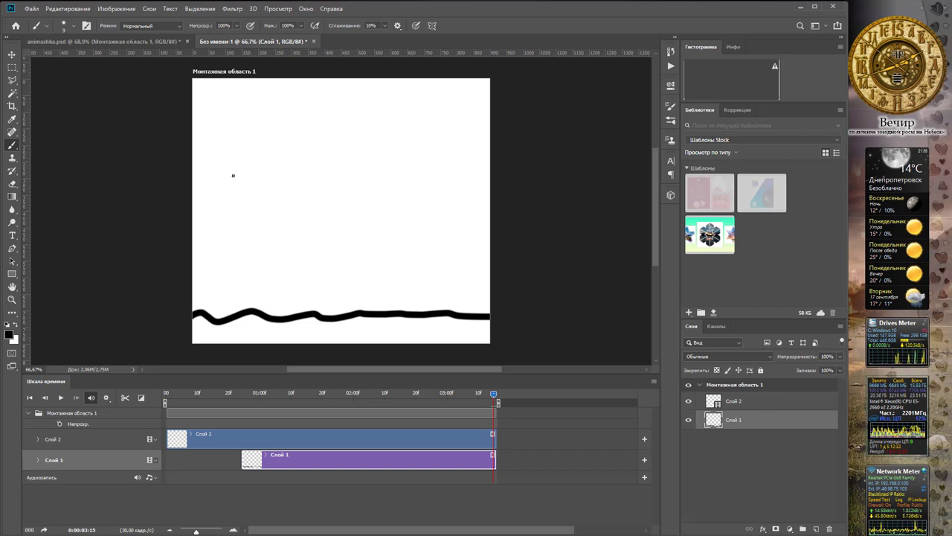
- Enlarge the brush and hand-letter 'Анімація' in black on Слой 1 above the wavy line
key(bracketright)
key(bracketright)
key(bracketright)
drag(232, 159, 214, 221)
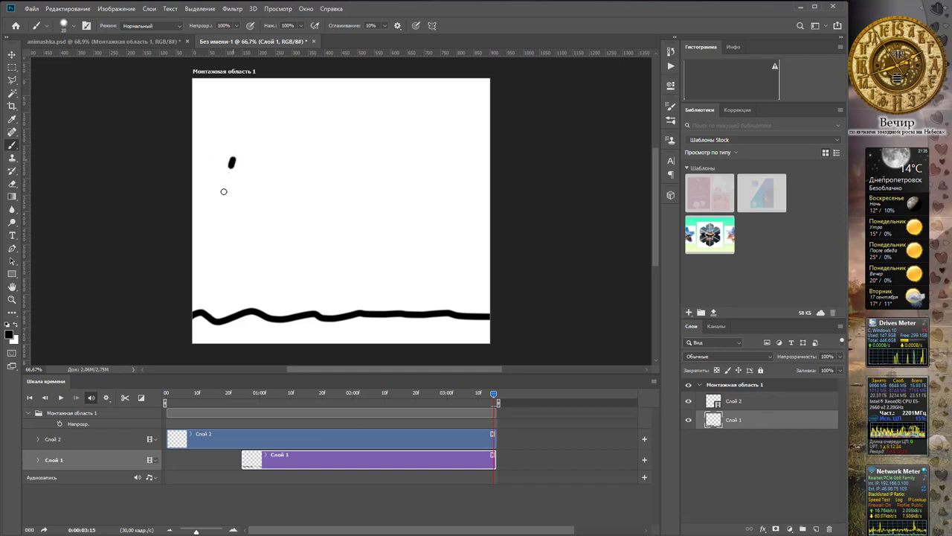
mouse_move(233, 156)
mouse_down()
mouse_move(246, 221)
mouse_move(260, 197)
mouse_move(276, 228)
mouse_up()
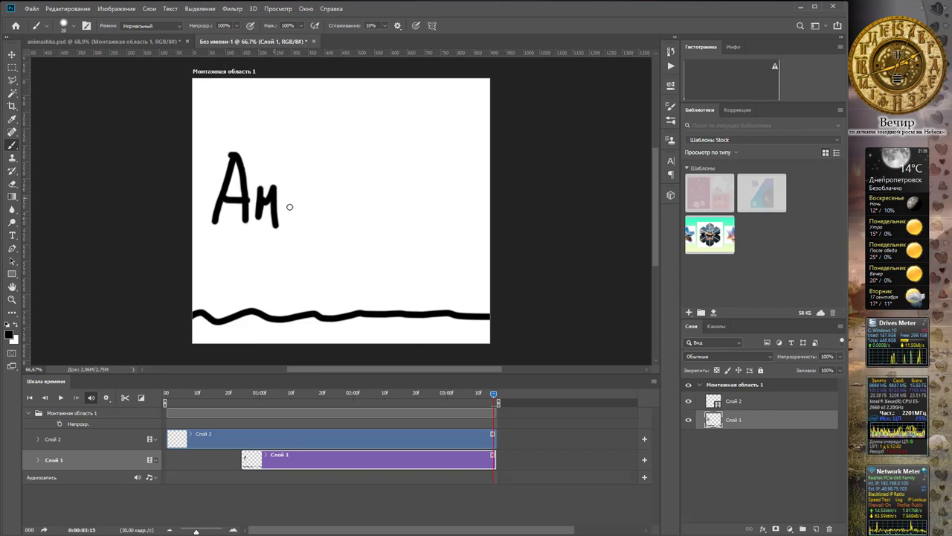
mouse_move(296, 192)
mouse_down()
mouse_move(313, 208)
mouse_move(346, 191)
mouse_move(349, 215)
mouse_move(411, 206)
mouse_move(417, 224)
mouse_move(467, 188)
mouse_move(469, 215)
mouse_up()
click(423, 185)
click(294, 179)
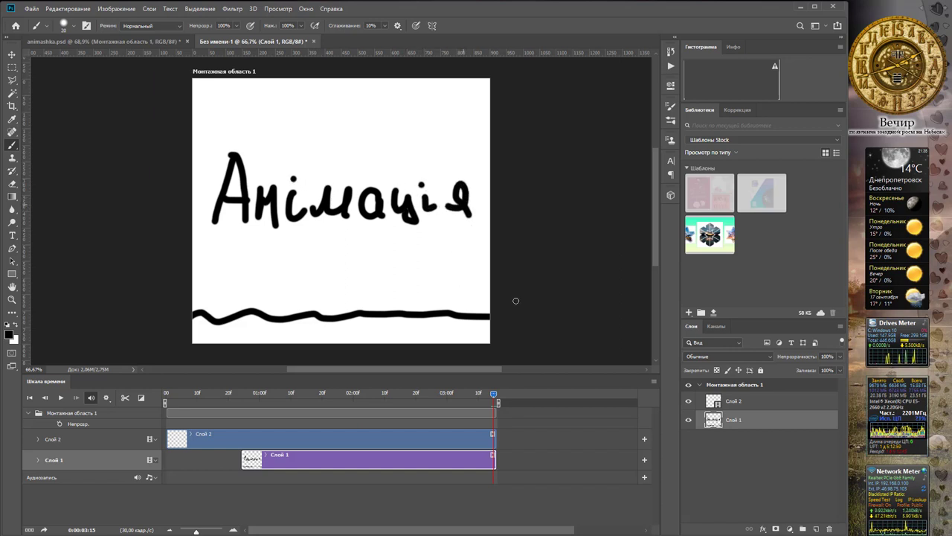
- Magic Wand-select the black lettering, then subtract the wavy line with a rectangular marquee
click(12, 93)
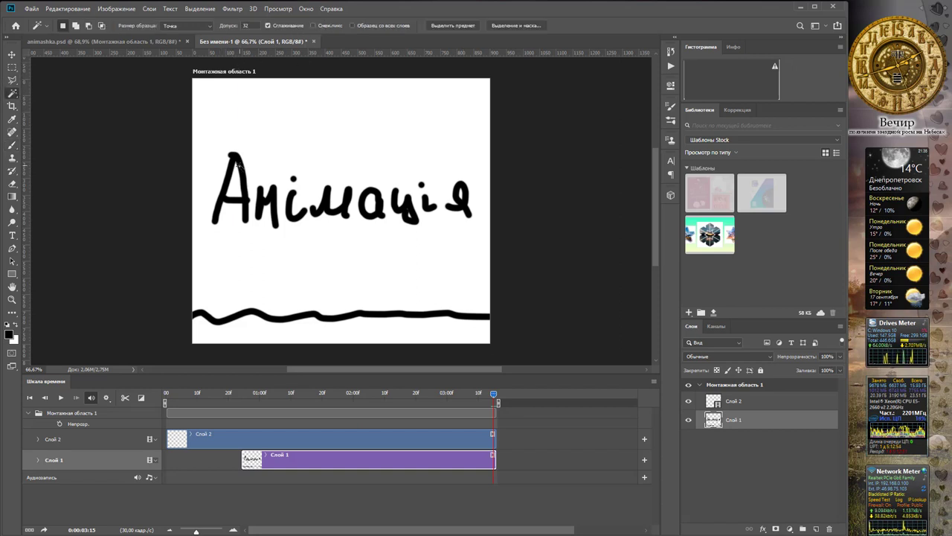
click(238, 172)
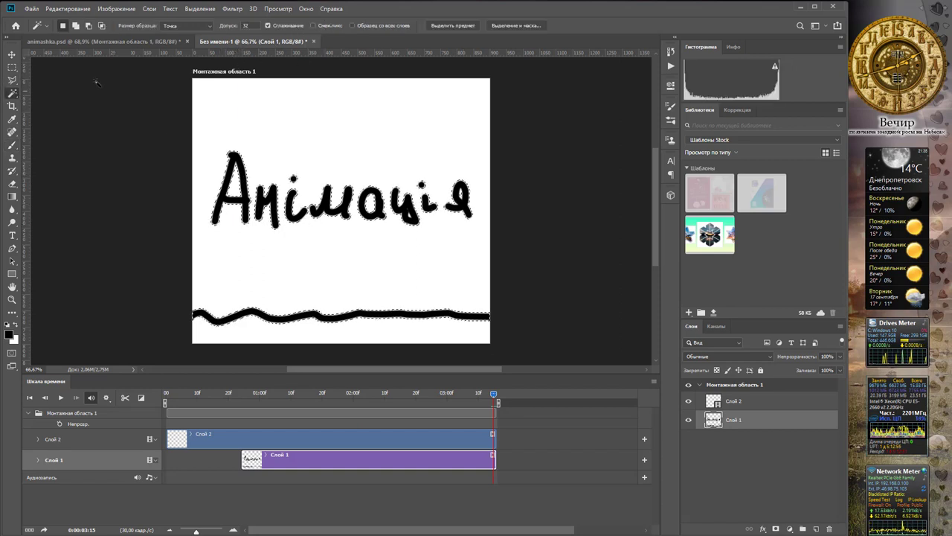
key(m)
click(75, 25)
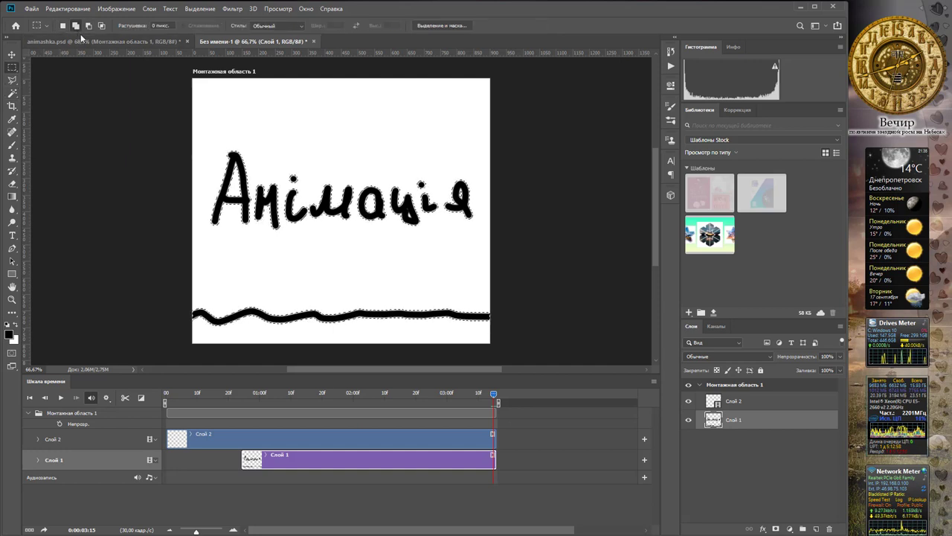
drag(175, 290, 567, 387)
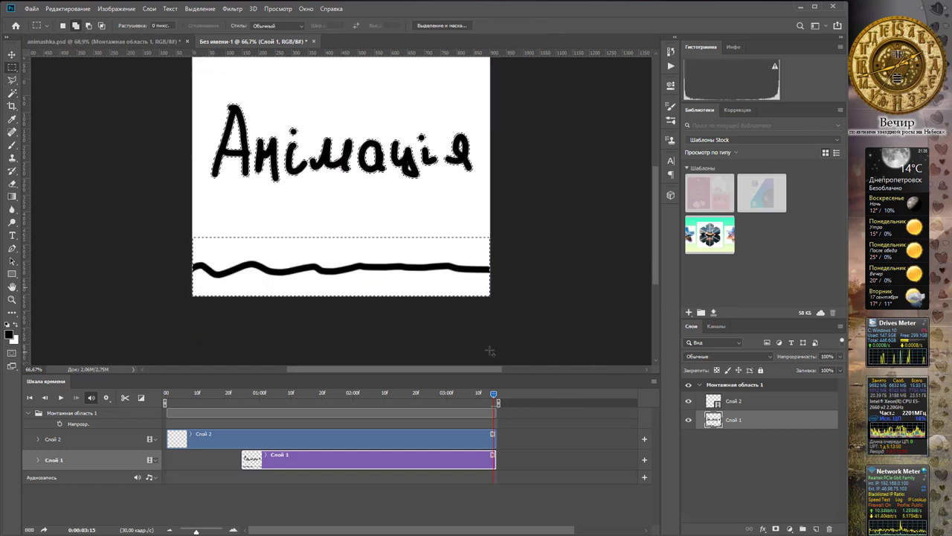
click(88, 26)
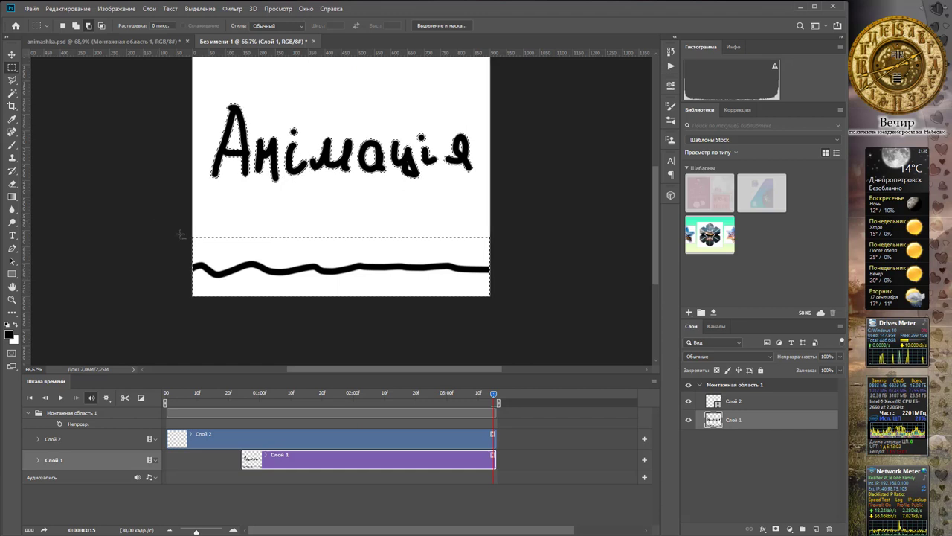
drag(180, 234, 591, 340)
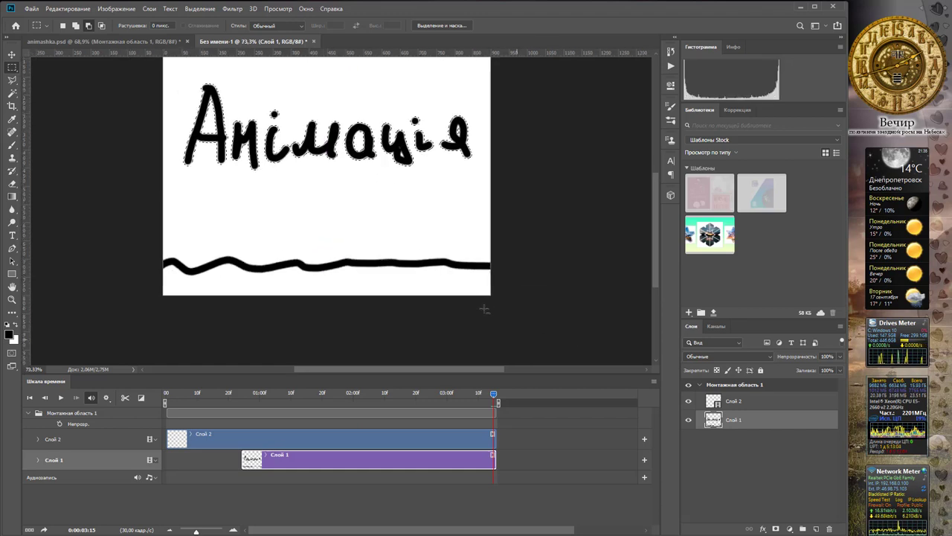
- Make Слой 2 active and extend its clip past 3:15 to about 04:10
key(ctrl+d)
scroll(495, 224, up, 1)
key(ctrl+shift+d)
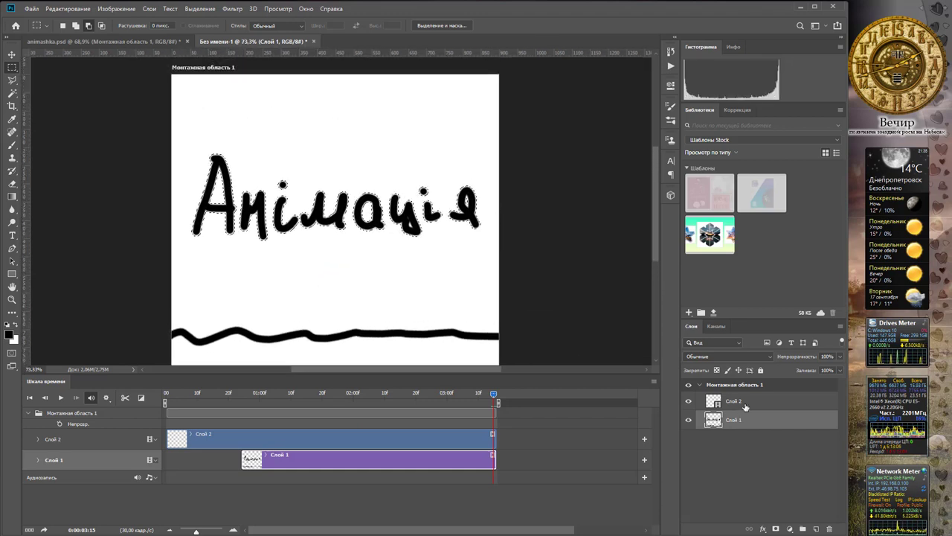
click(331, 439)
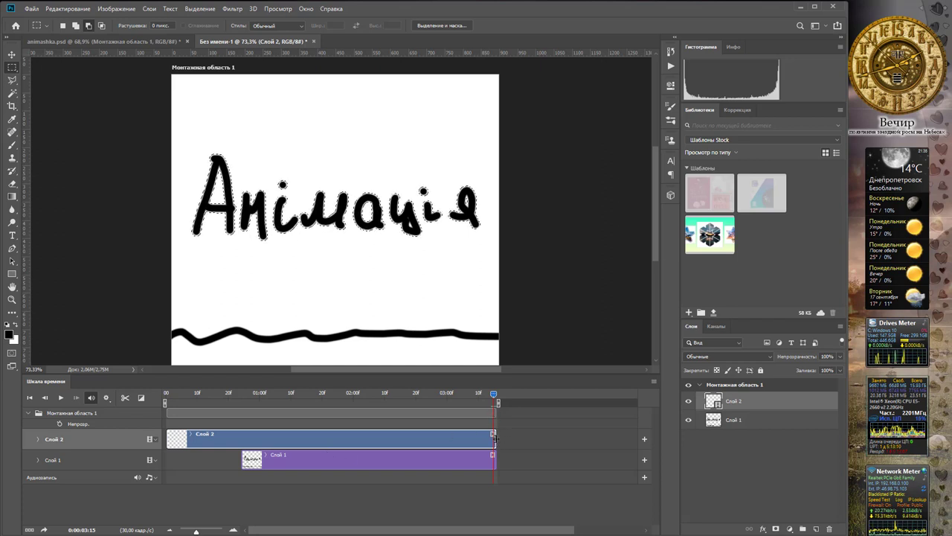
drag(496, 438, 571, 438)
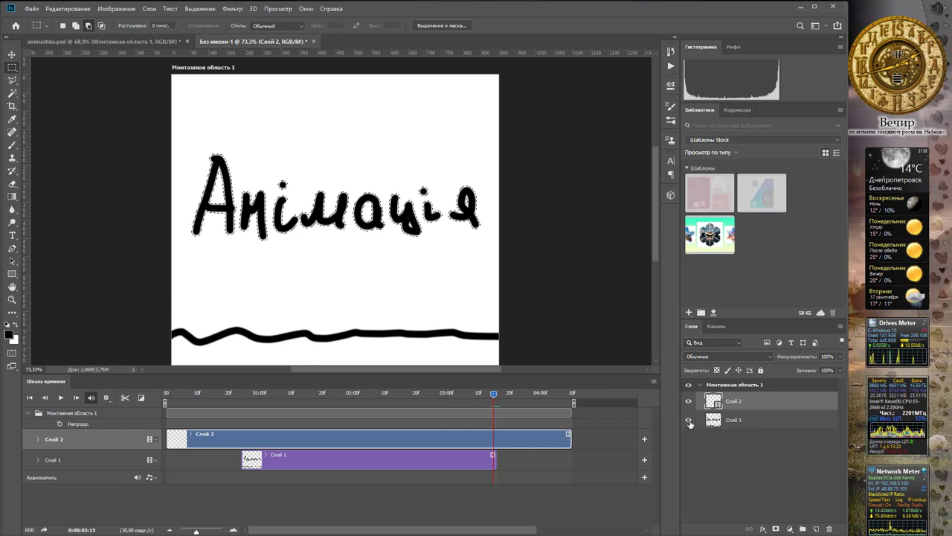
- Hide Слой 1, set the foreground colour to blue #0b6edd, and check the 64 px brush
click(689, 421)
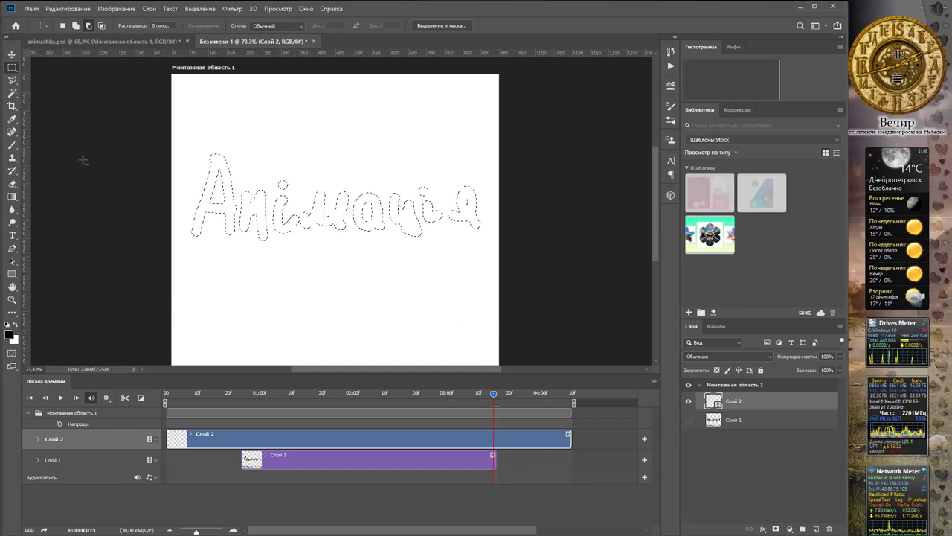
click(9, 334)
click(325, 239)
click(308, 203)
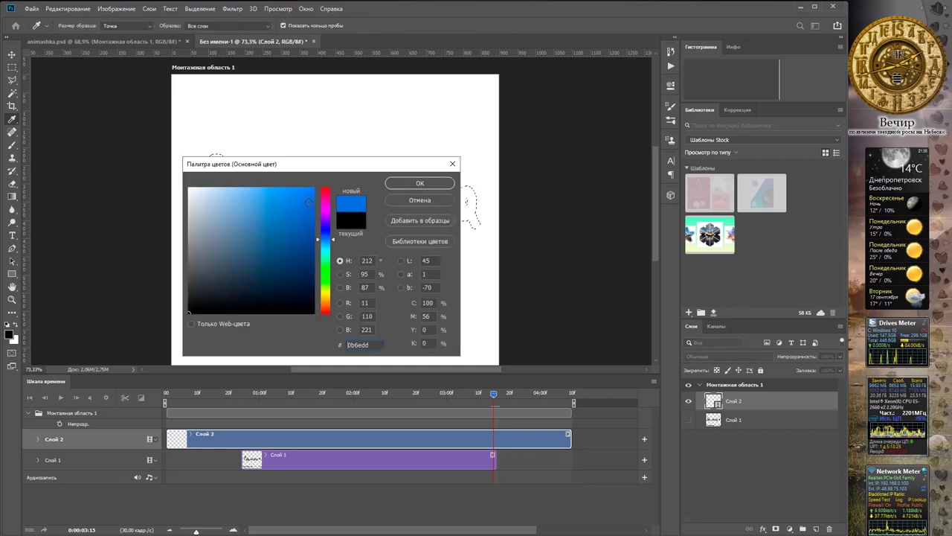
click(420, 183)
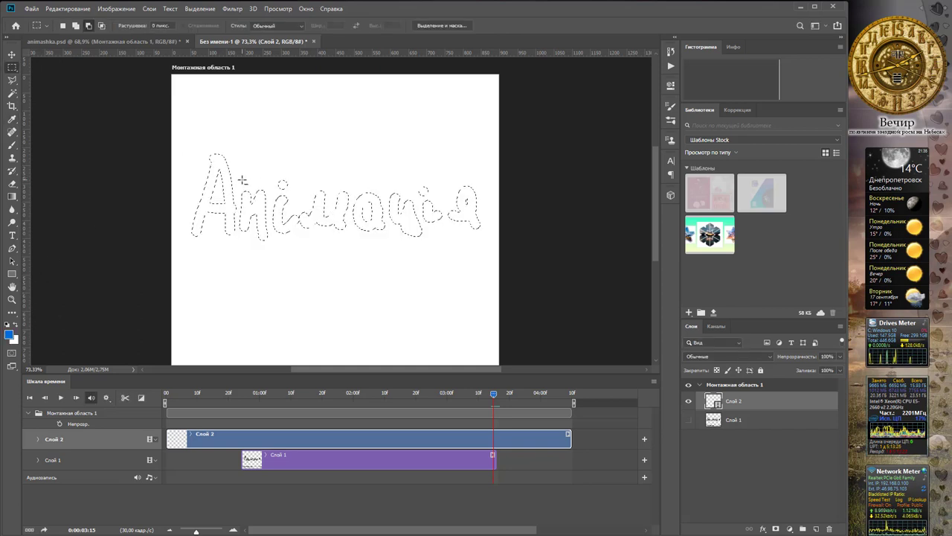
right_click(200, 129)
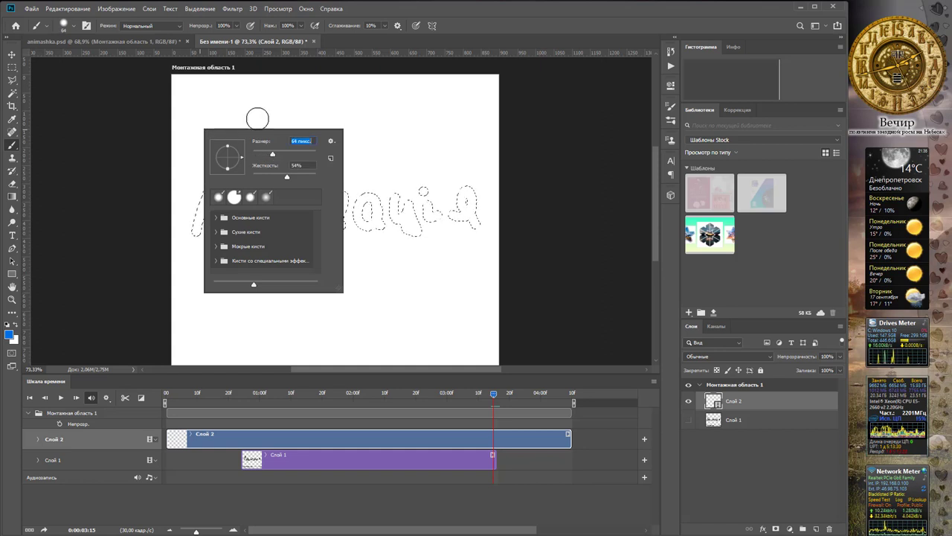
key(Return)
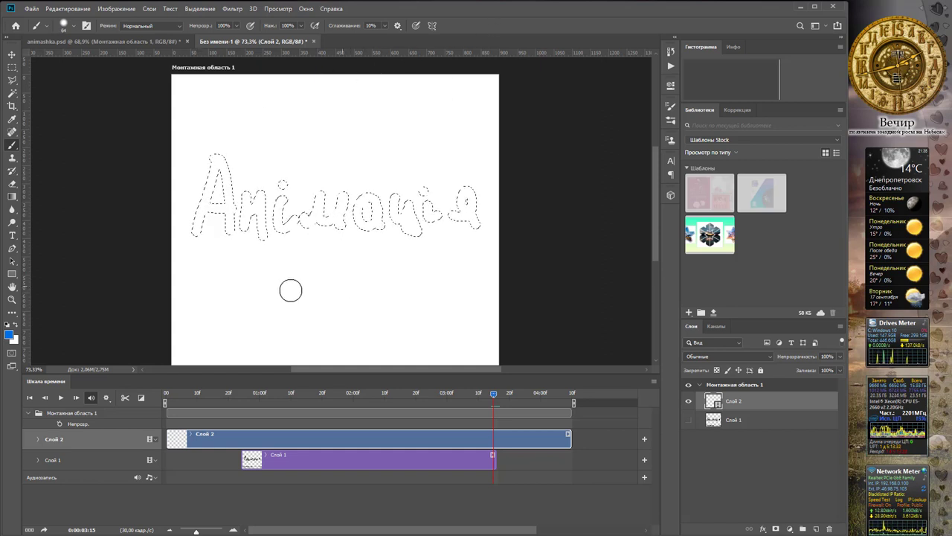
- On the next frame, paint the letter А blue in several strokes
click(75, 398)
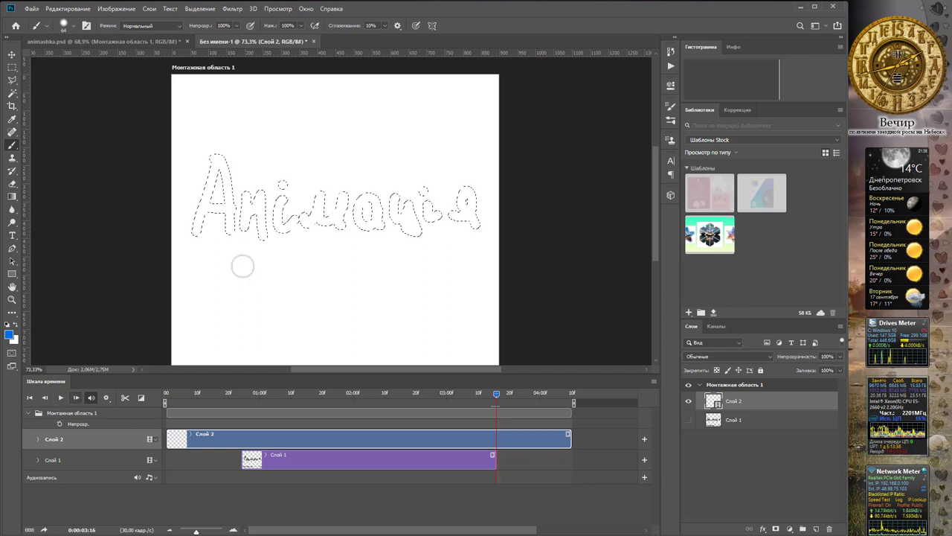
mouse_move(215, 156)
mouse_down()
mouse_move(210, 177)
mouse_move(217, 146)
mouse_up()
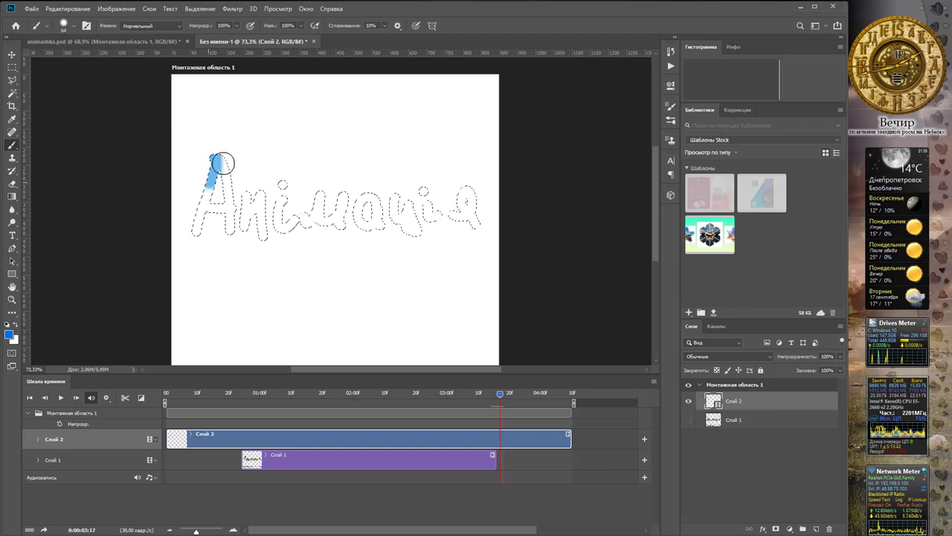
drag(216, 158, 198, 212)
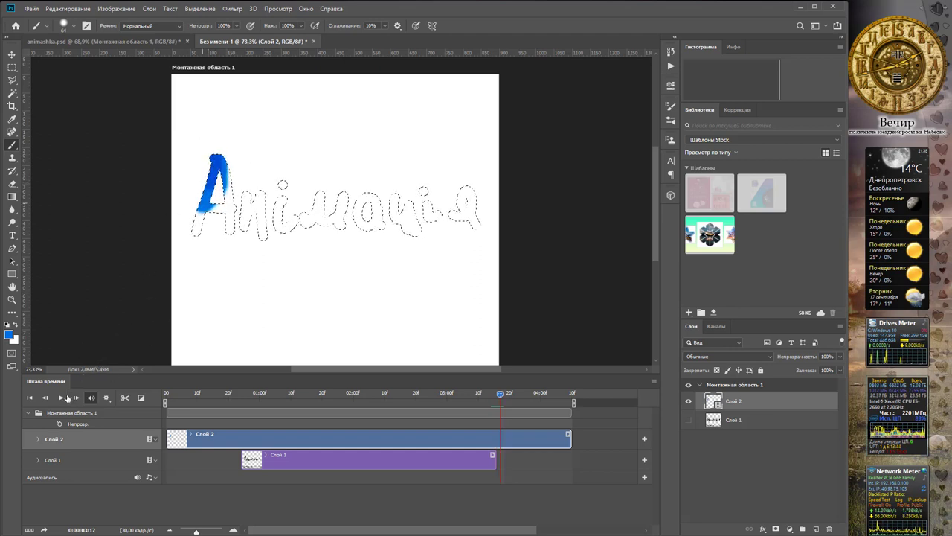
drag(212, 164, 198, 270)
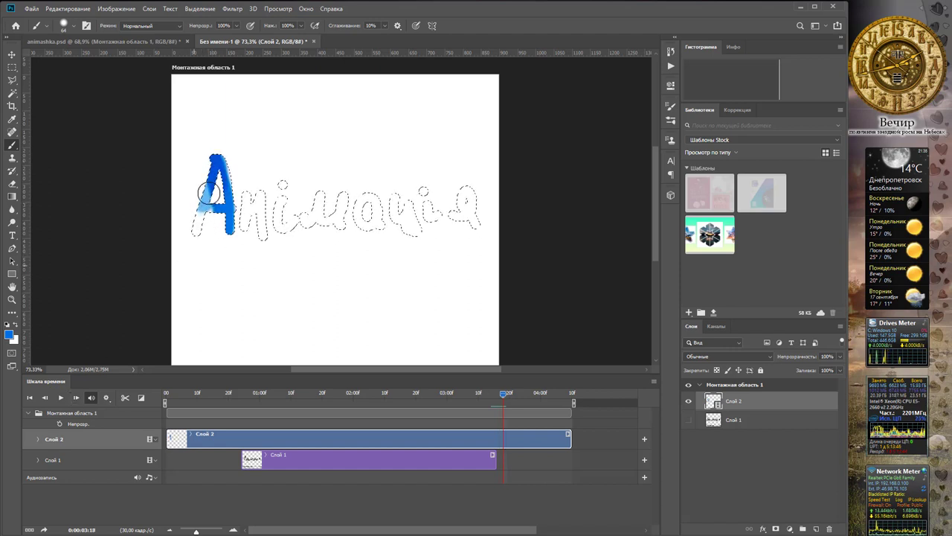
click(77, 398)
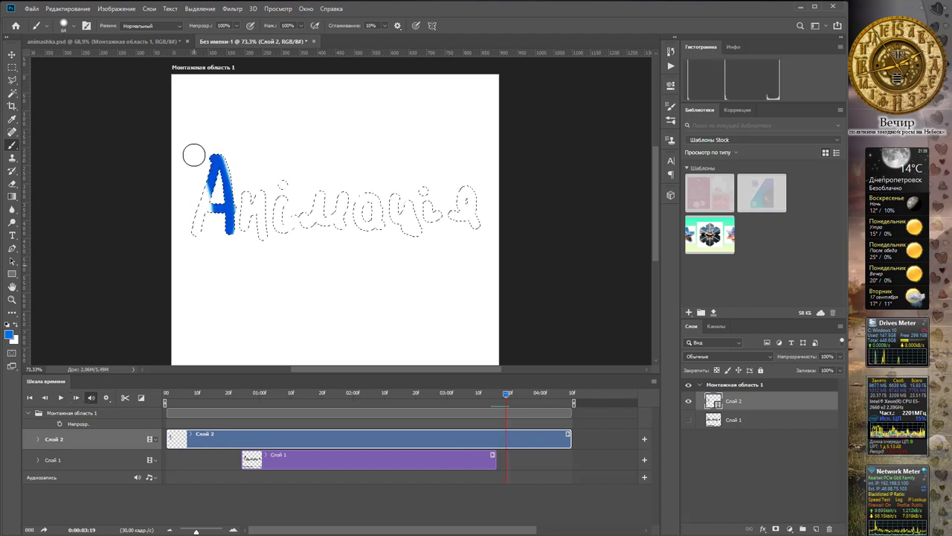
- Enlarge the brush to 100 and repaint the А dark blue over the next two frames
key(bracketright)
key(bracketright)
key(bracketright)
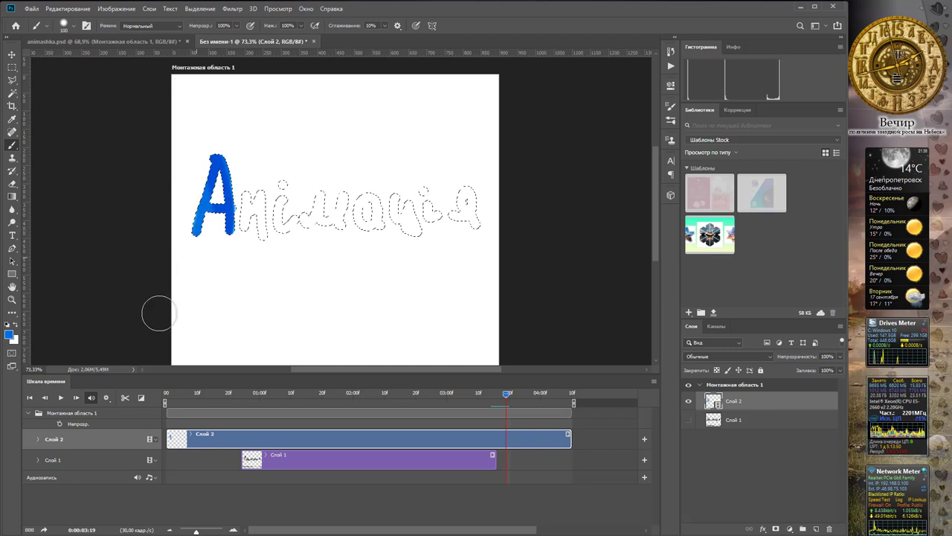
click(76, 398)
drag(200, 160, 206, 245)
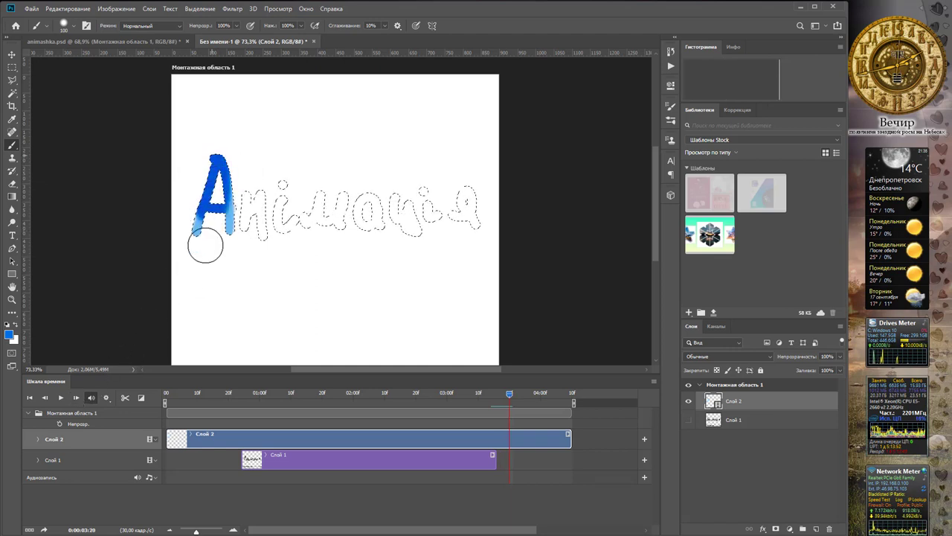
click(75, 398)
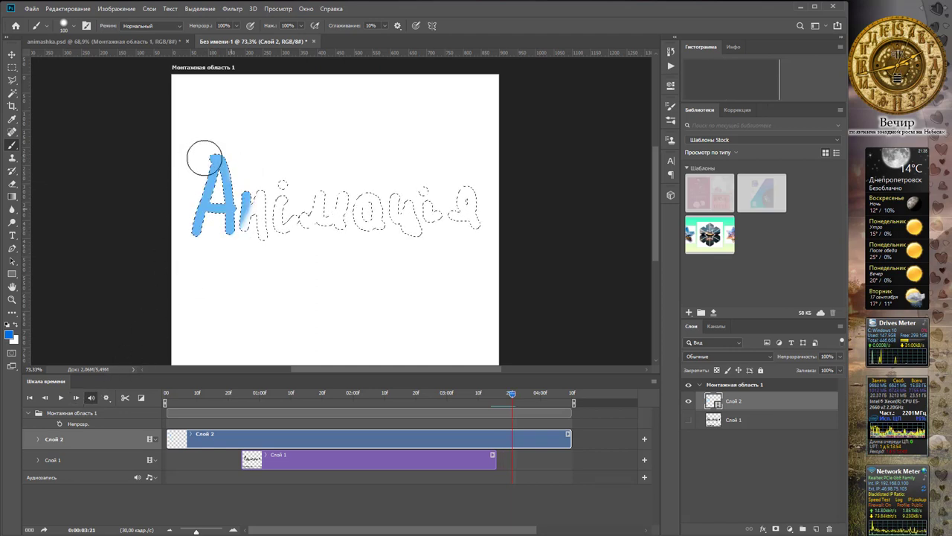
drag(202, 153, 200, 238)
drag(246, 184, 223, 255)
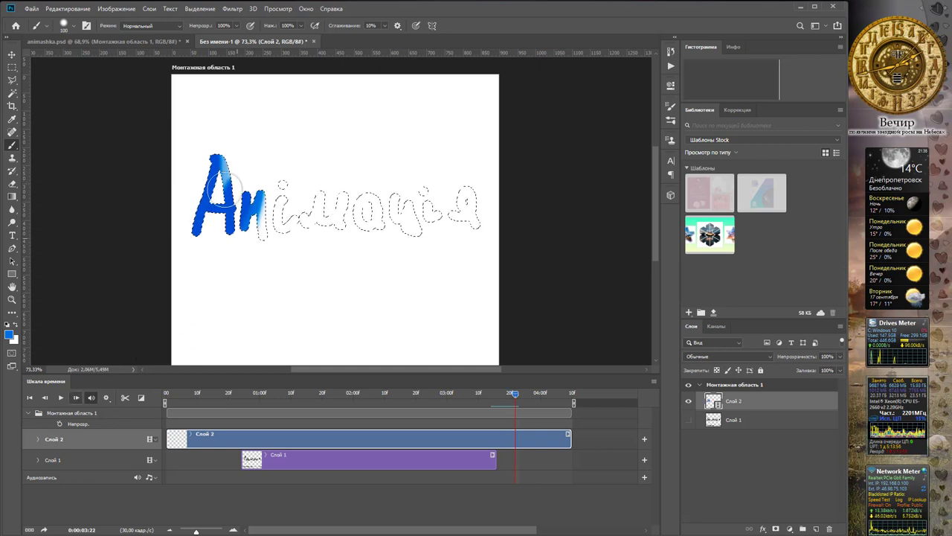
- On the following frame, paint the н, А and і solid blue
click(76, 398)
drag(244, 197, 251, 238)
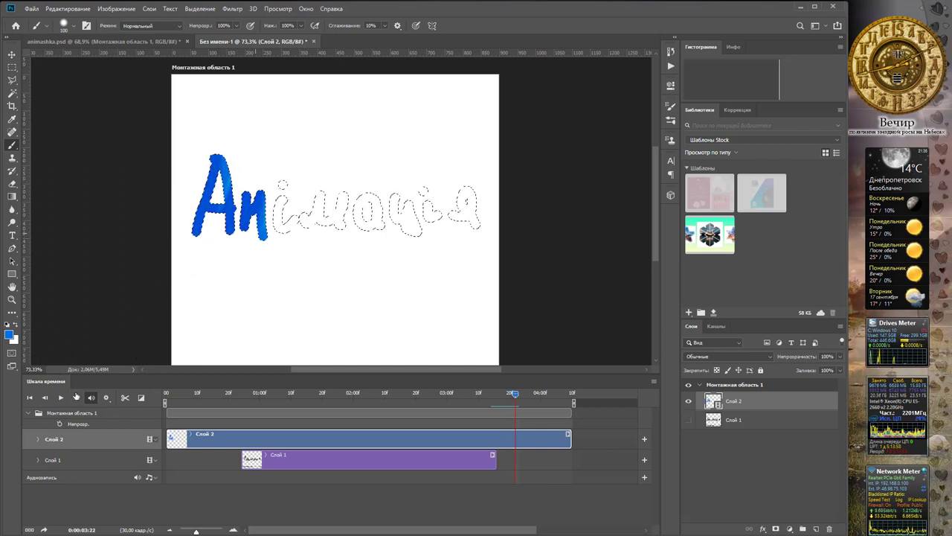
drag(189, 232, 207, 235)
drag(276, 219, 281, 188)
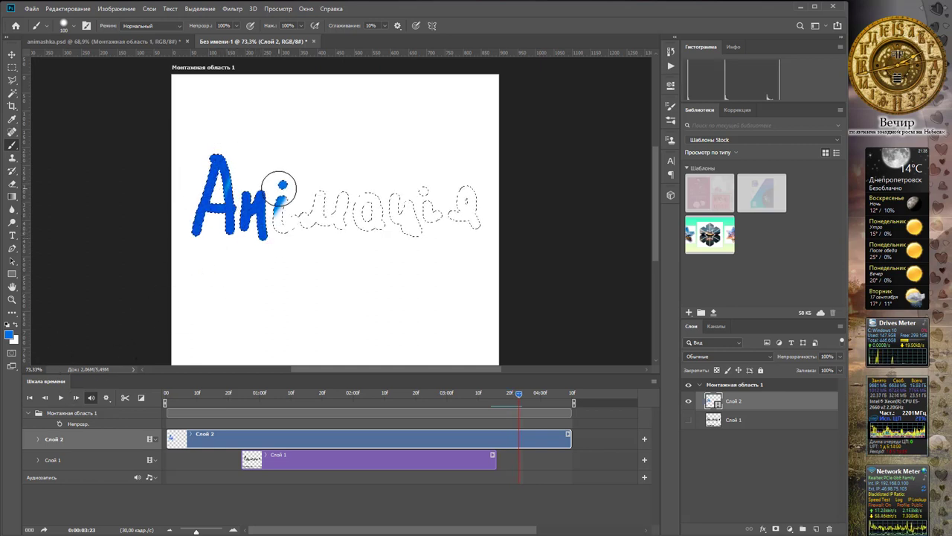
- Over two more frames, paint the А and н blue and extend it onto the і
click(76, 397)
drag(223, 155, 236, 236)
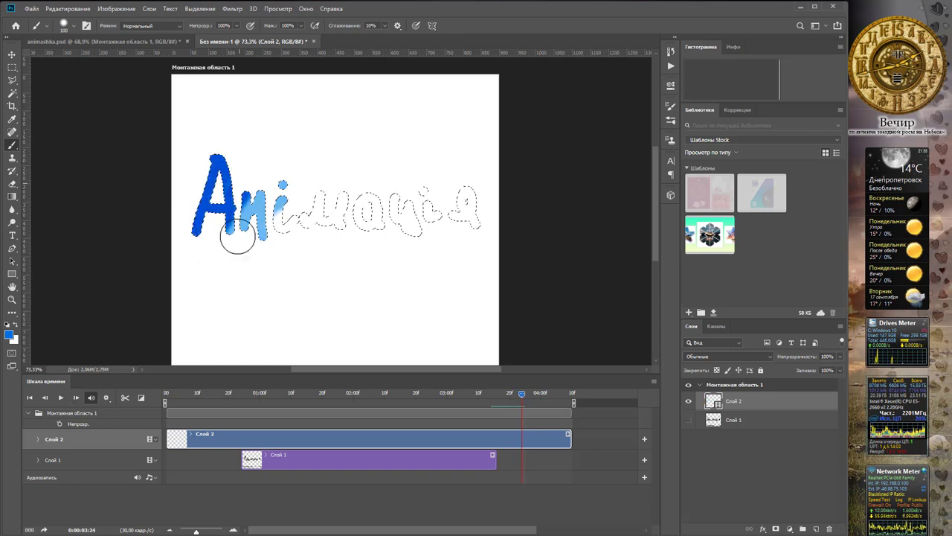
click(75, 397)
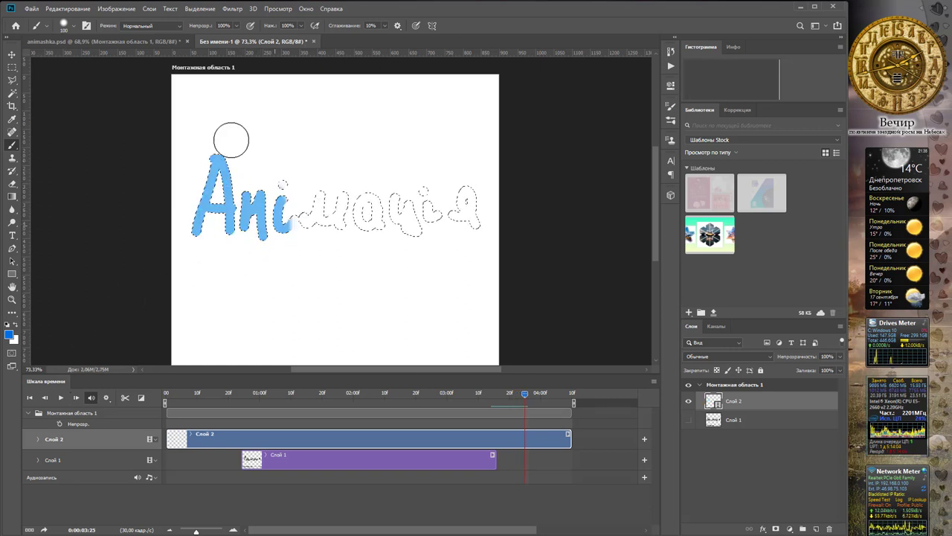
drag(223, 155, 237, 236)
drag(245, 186, 282, 223)
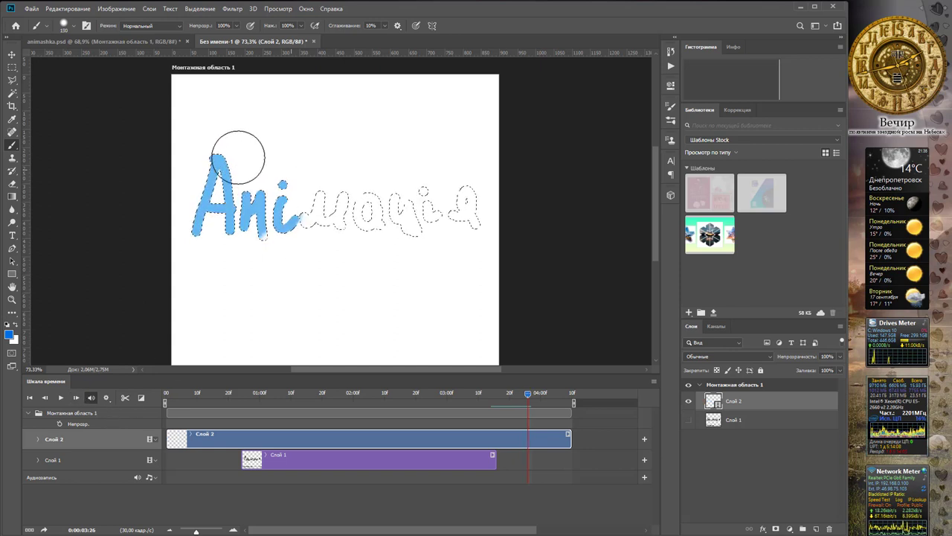
- Enlarge the brush to 250 and extend the blue writing over the м and а frame by frame
key(bracketright)
key(bracketright)
key(bracketright)
drag(218, 166, 327, 212)
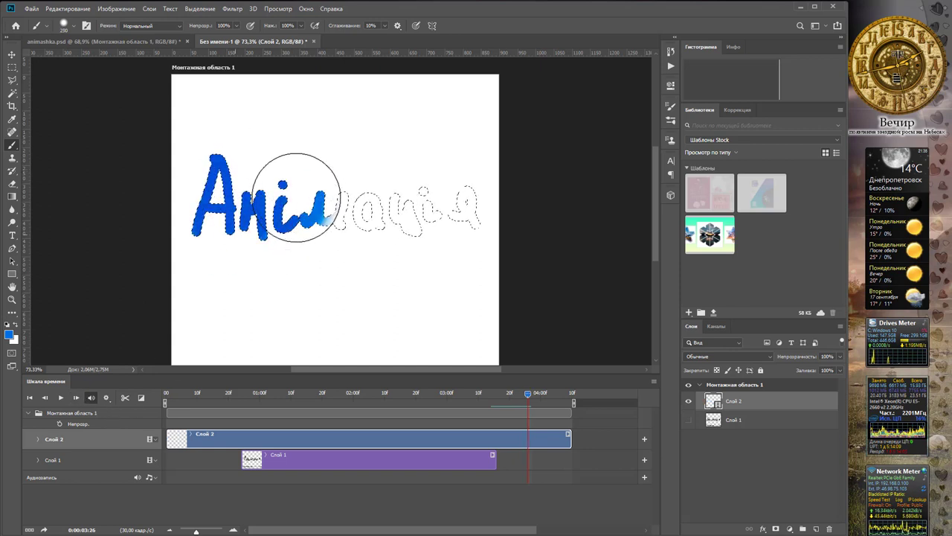
click(78, 398)
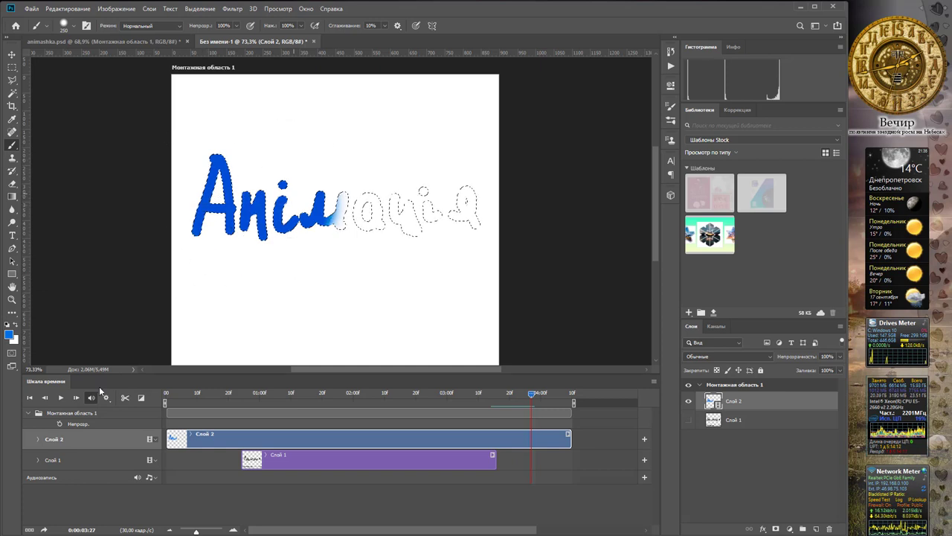
click(76, 397)
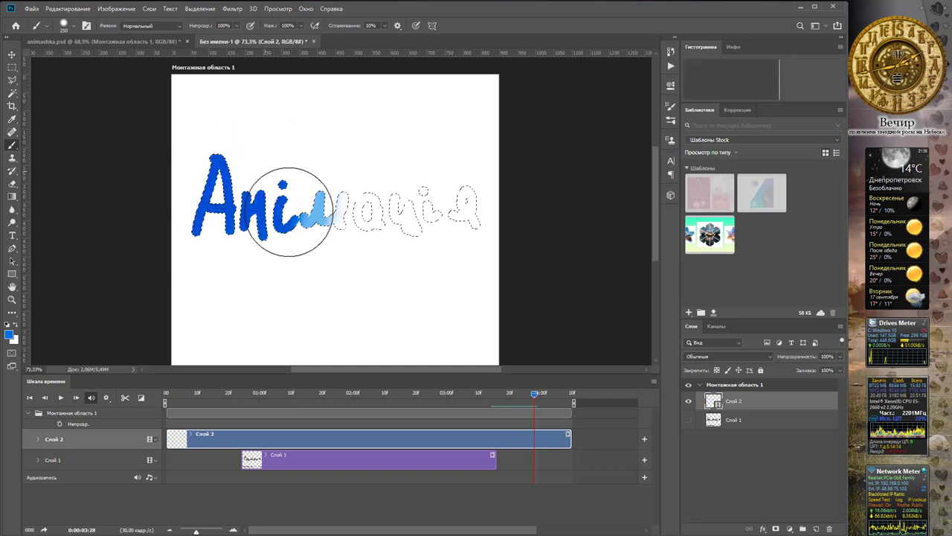
drag(191, 291, 376, 216)
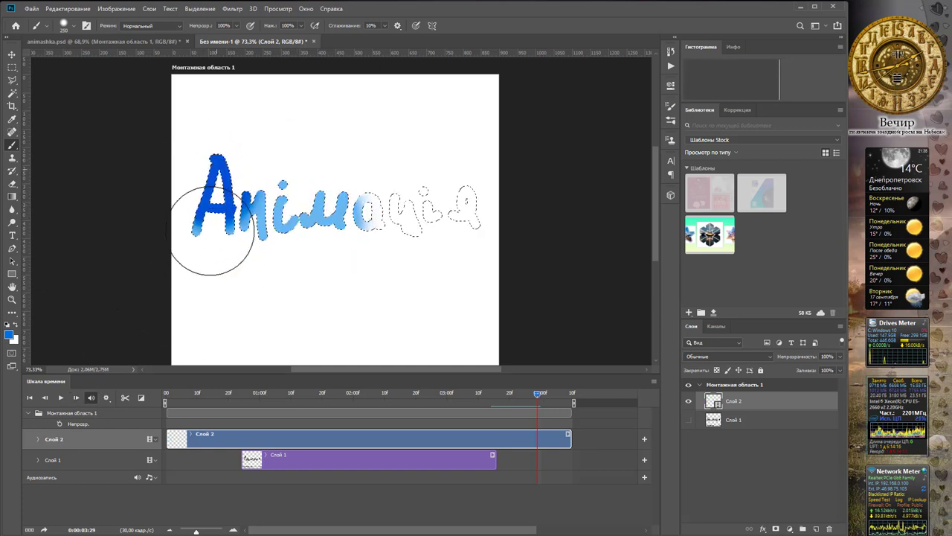
click(76, 397)
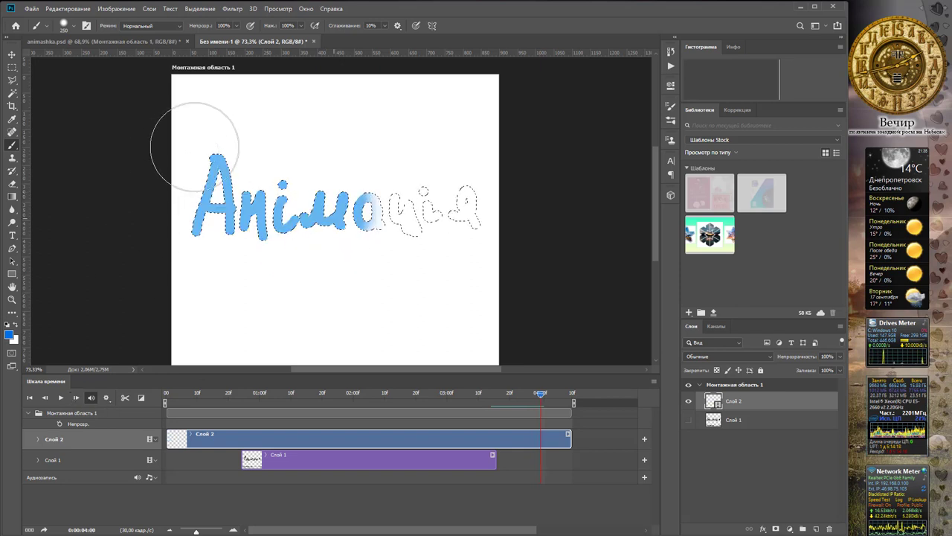
mouse_move(186, 138)
mouse_down()
mouse_move(287, 234)
mouse_move(387, 223)
mouse_up()
- Continue frame by frame over ц, і and я until the whole word is solid blue
click(76, 397)
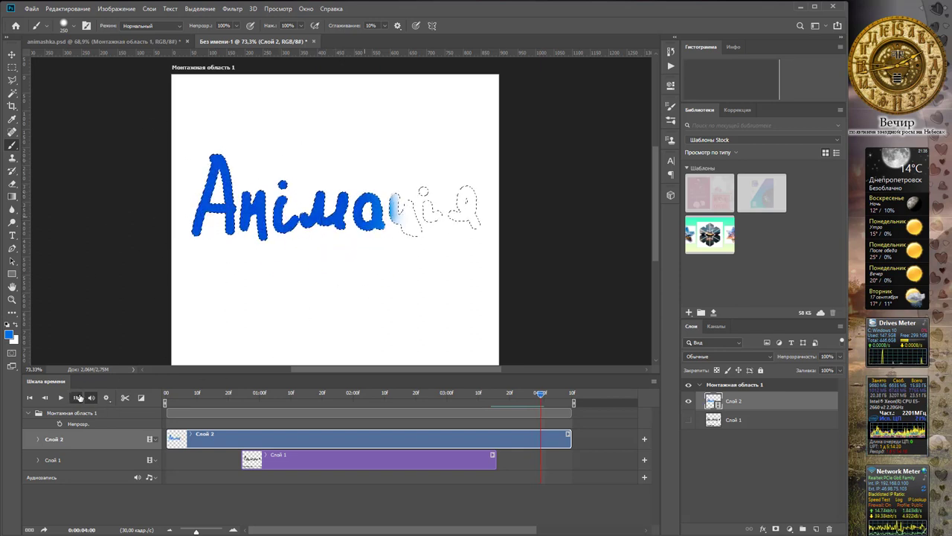
drag(201, 187, 394, 202)
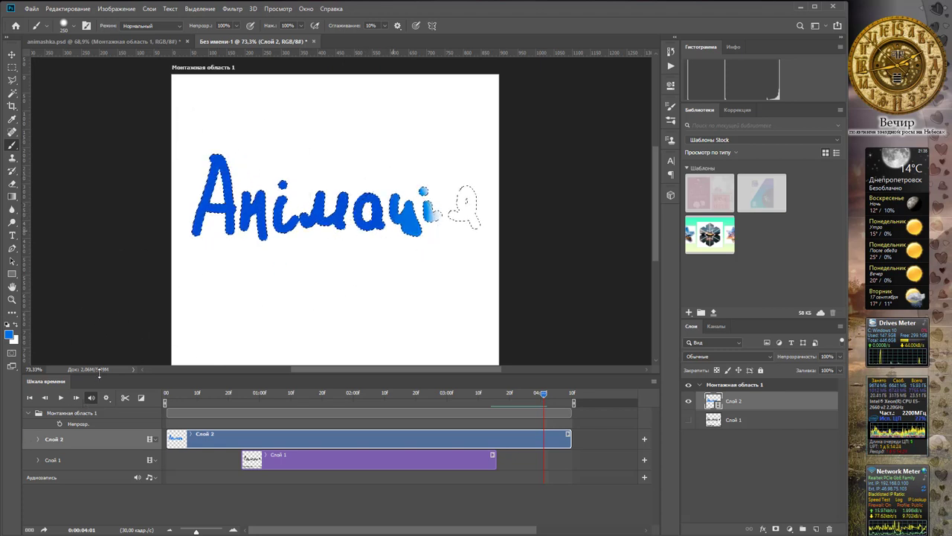
click(77, 398)
drag(201, 245, 450, 219)
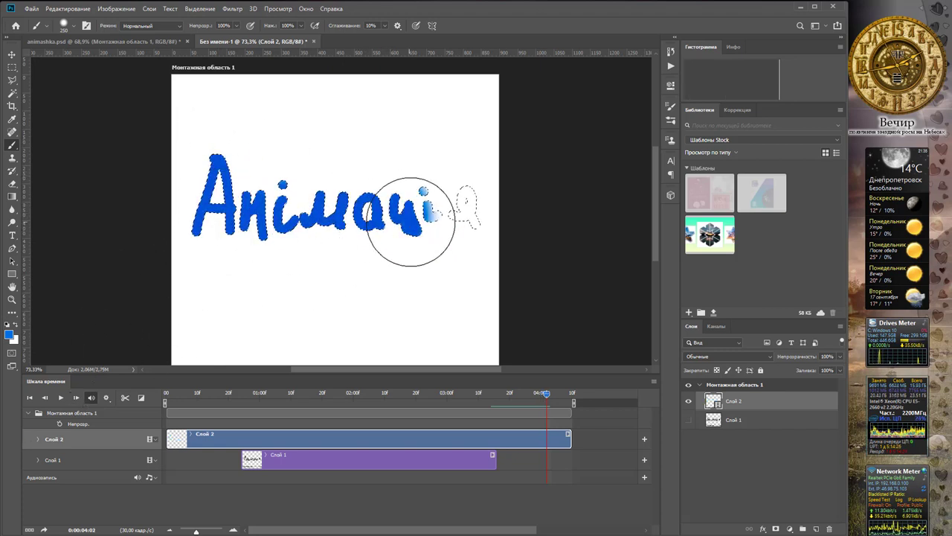
drag(201, 223, 450, 198)
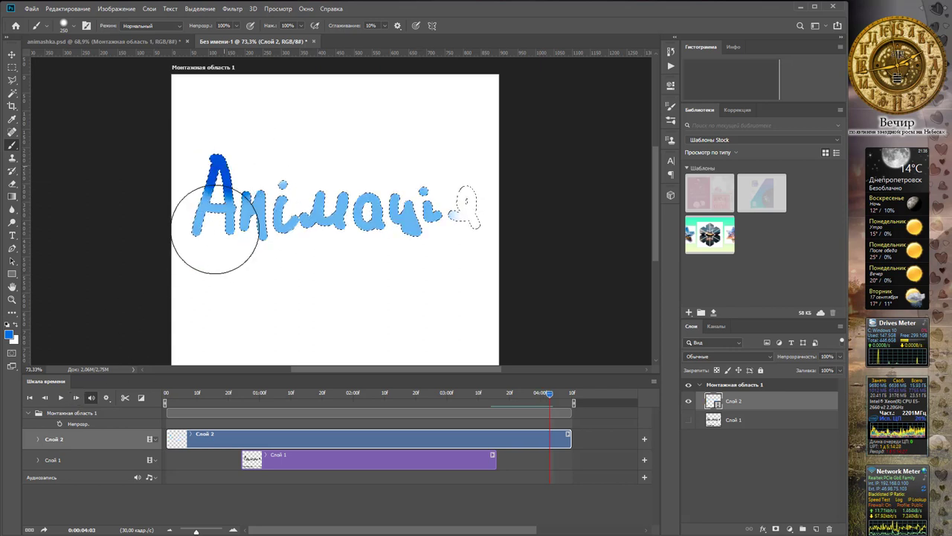
click(76, 397)
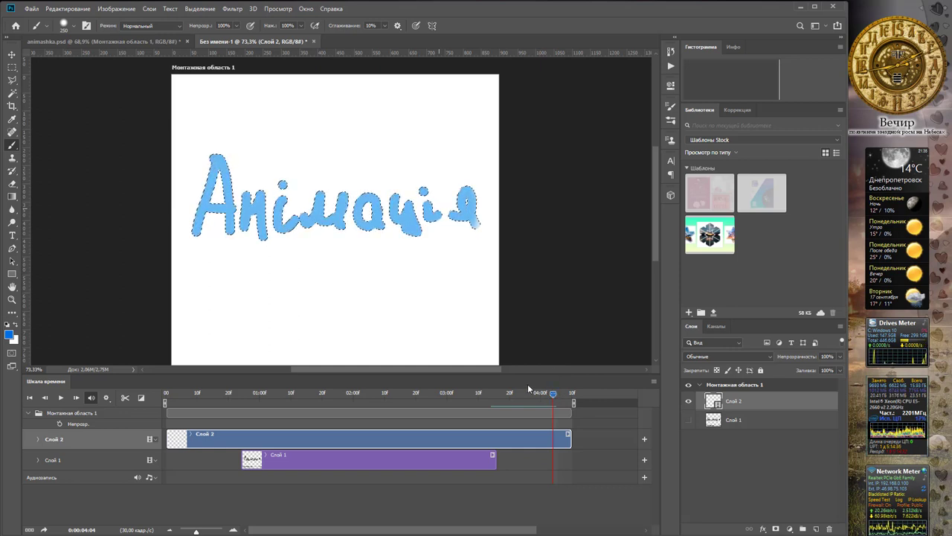
drag(191, 160, 476, 223)
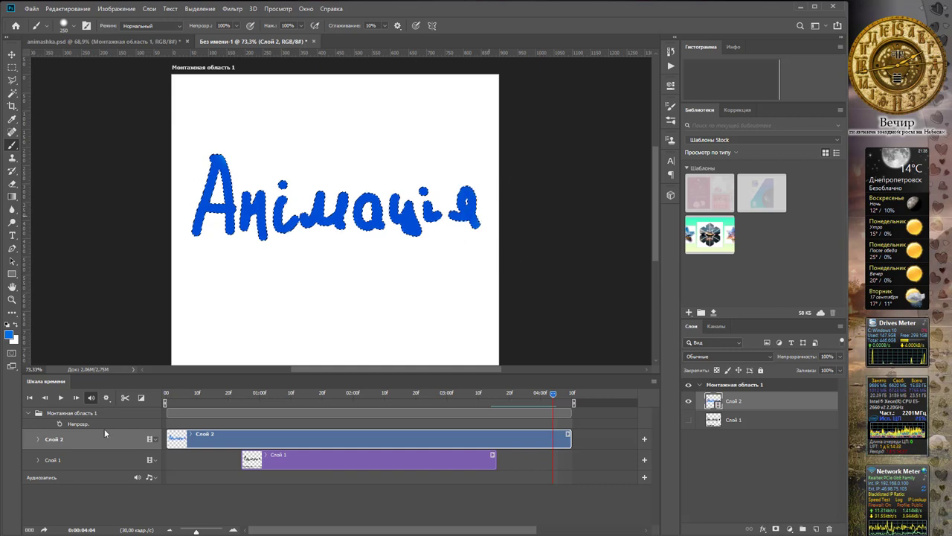
click(78, 398)
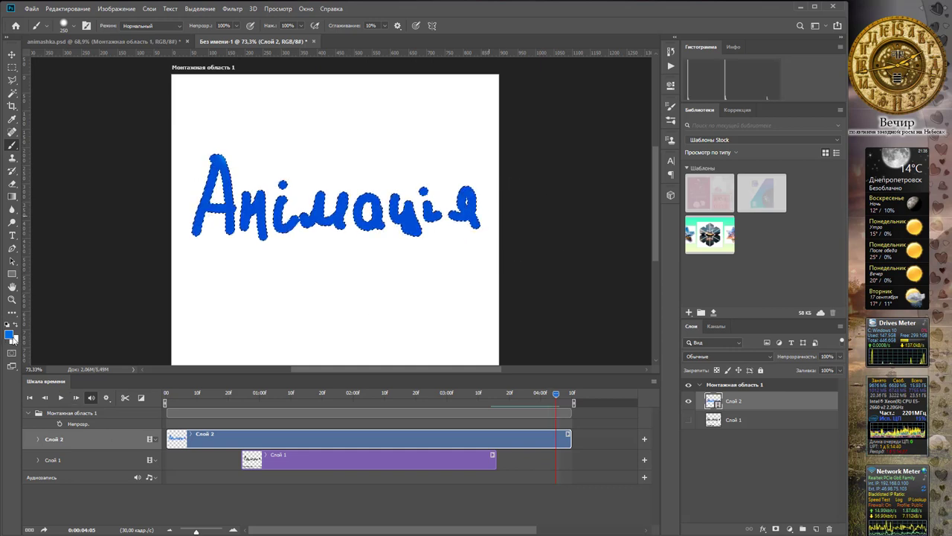
- Set the foreground colour to green 0bdd8c and repaint the whole word green on the last frames
click(10, 335)
click(328, 254)
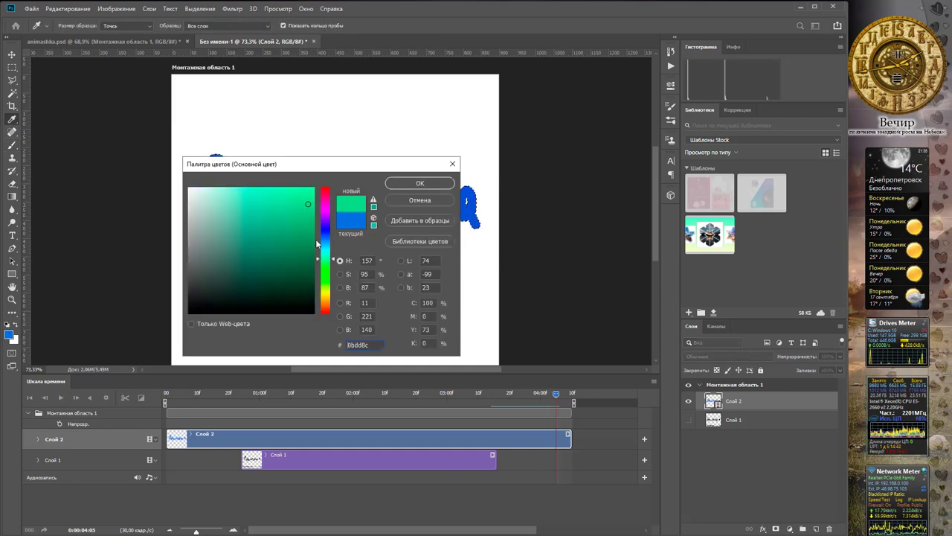
click(392, 187)
drag(197, 179, 476, 195)
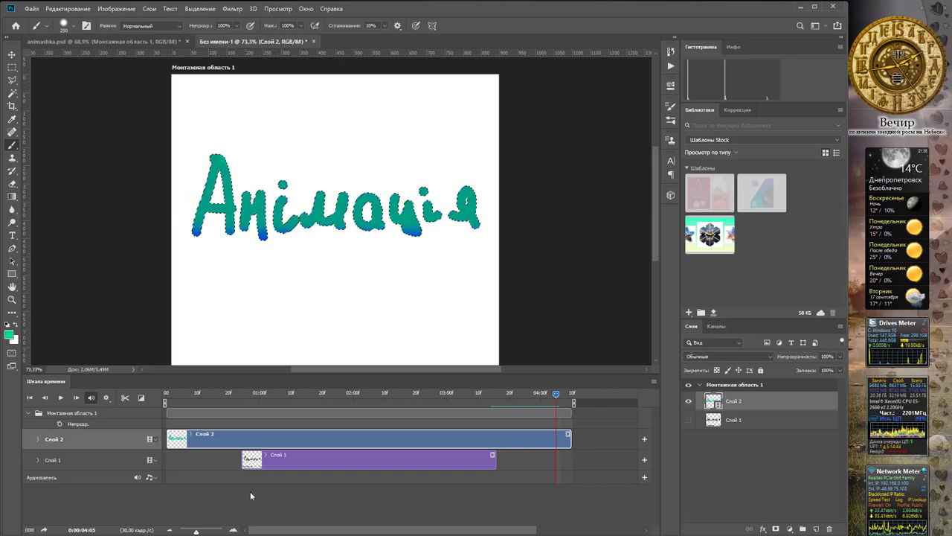
click(76, 397)
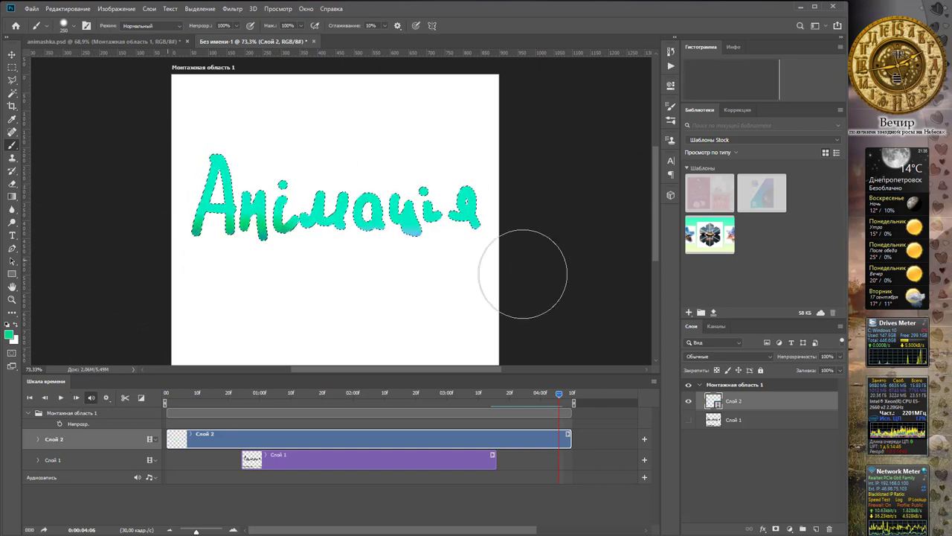
click(76, 397)
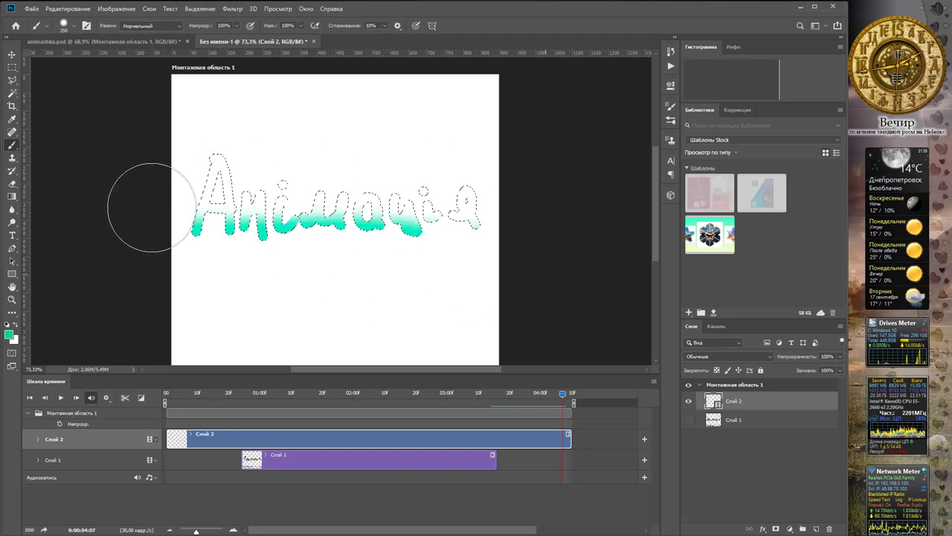
drag(149, 201, 631, 208)
click(76, 399)
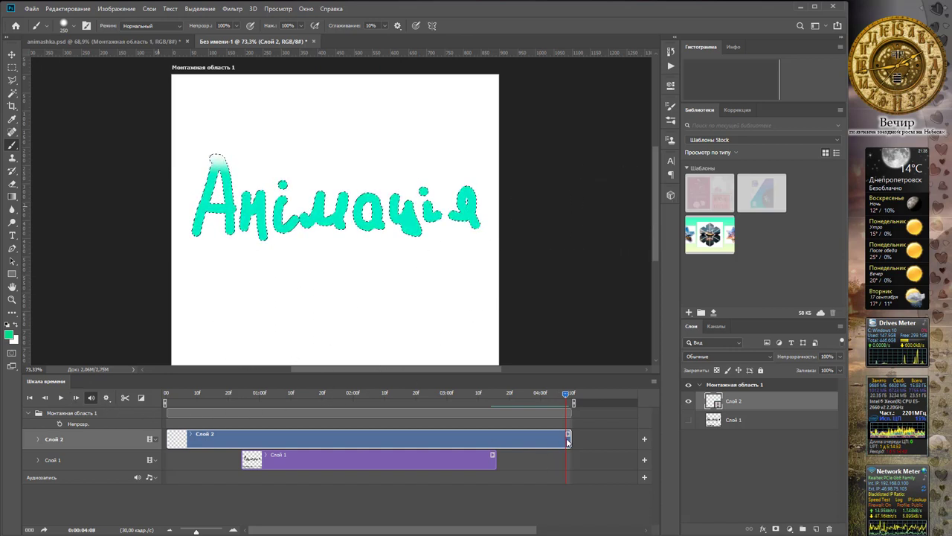
- Shorten the Слой 2 clip by one frame to end at 04:08, keeping green as foreground
drag(568, 439, 563, 439)
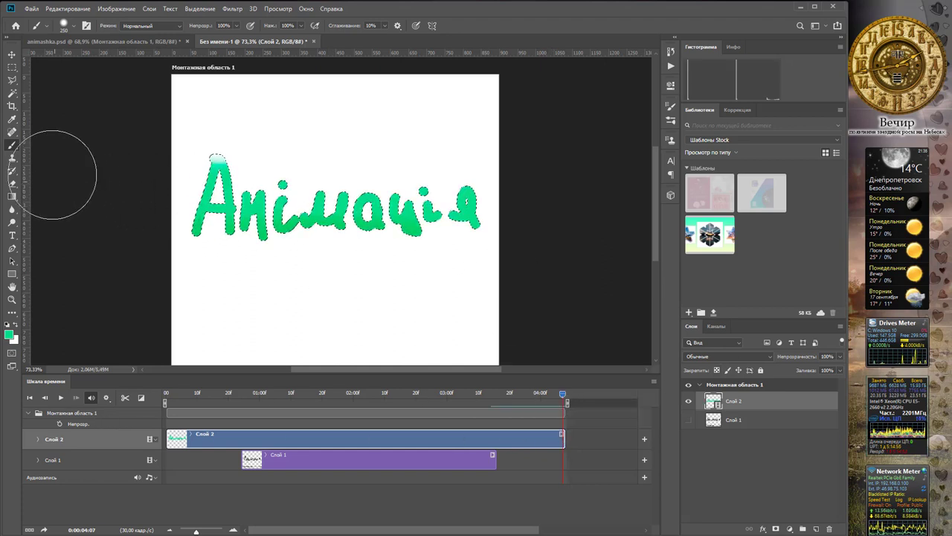
click(10, 334)
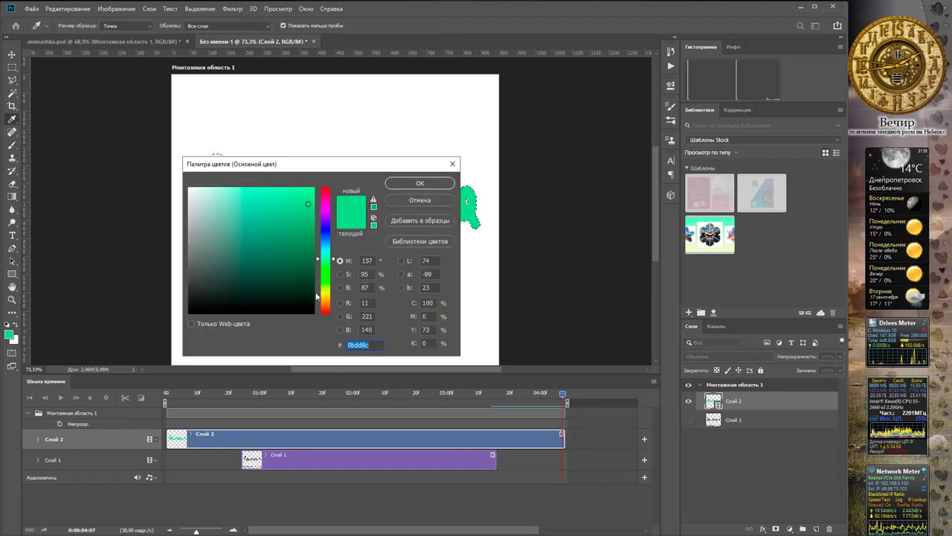
click(420, 183)
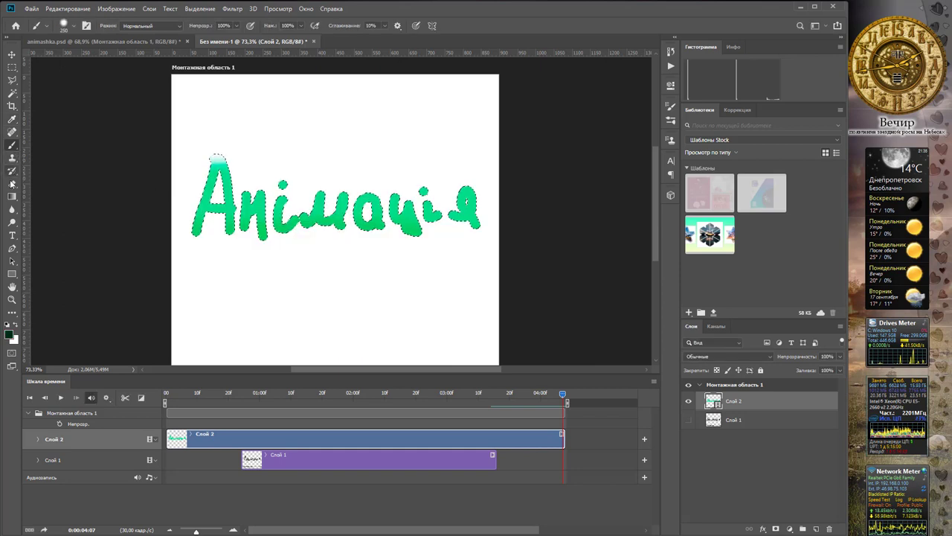
- Add a text layer reading 'Виконав студент групи 132' with the student's name on a second line
click(12, 235)
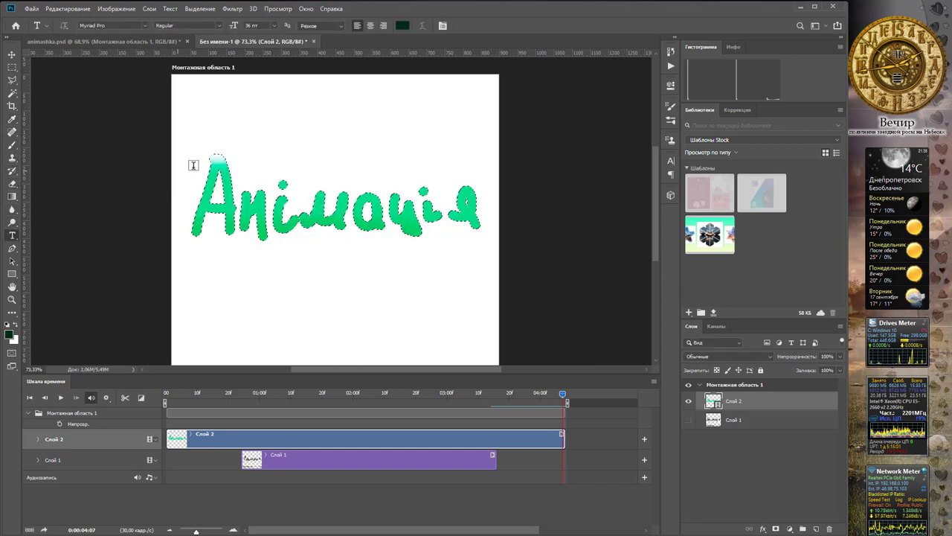
click(238, 145)
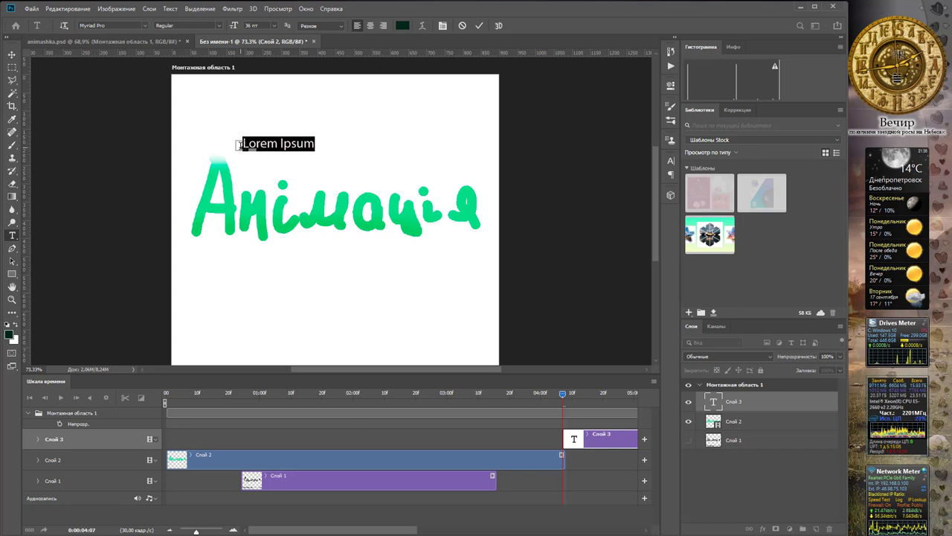
click(242, 144)
text(Вико)
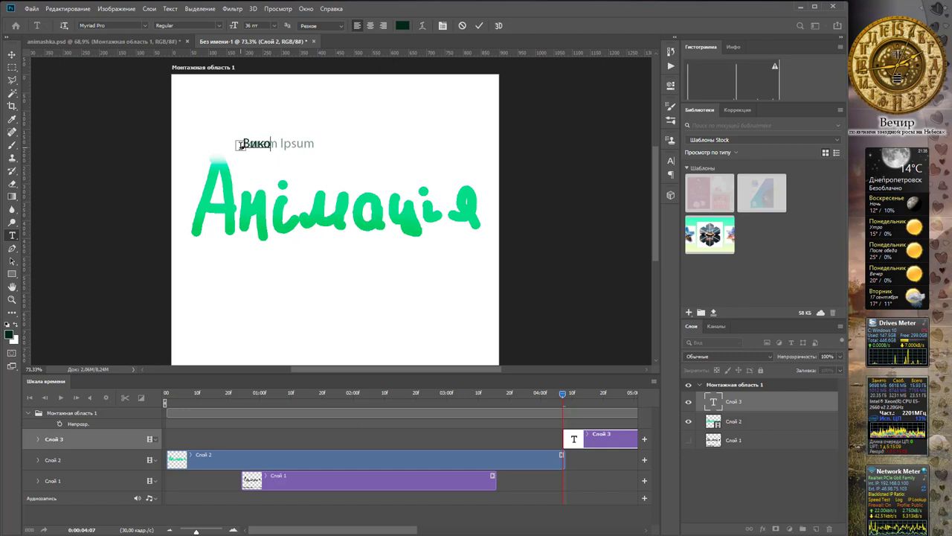
text(нав ст)
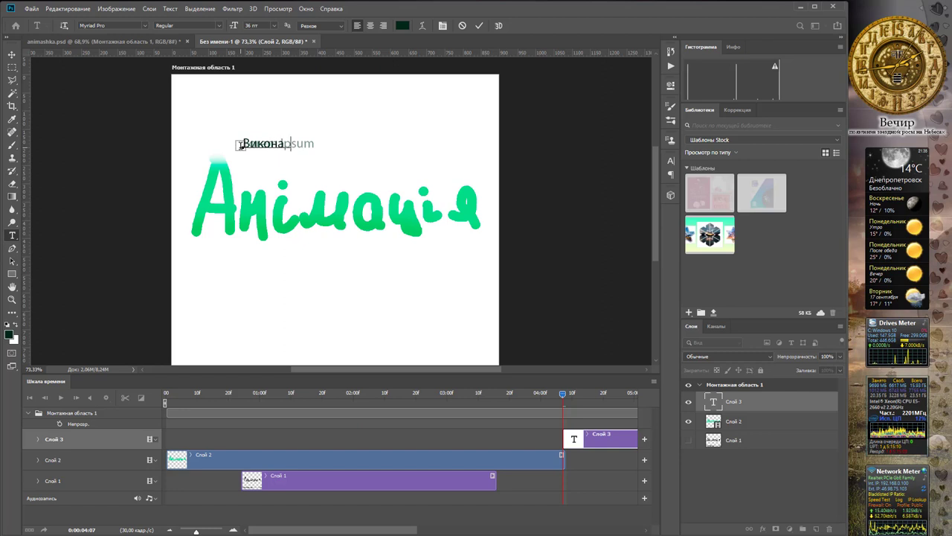
text(удент групи)
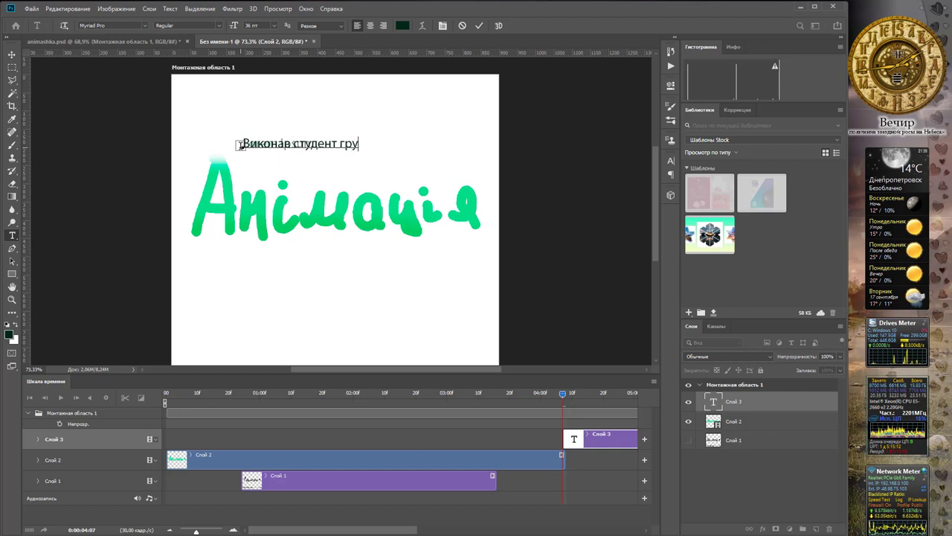
text( 132)
key(Return)
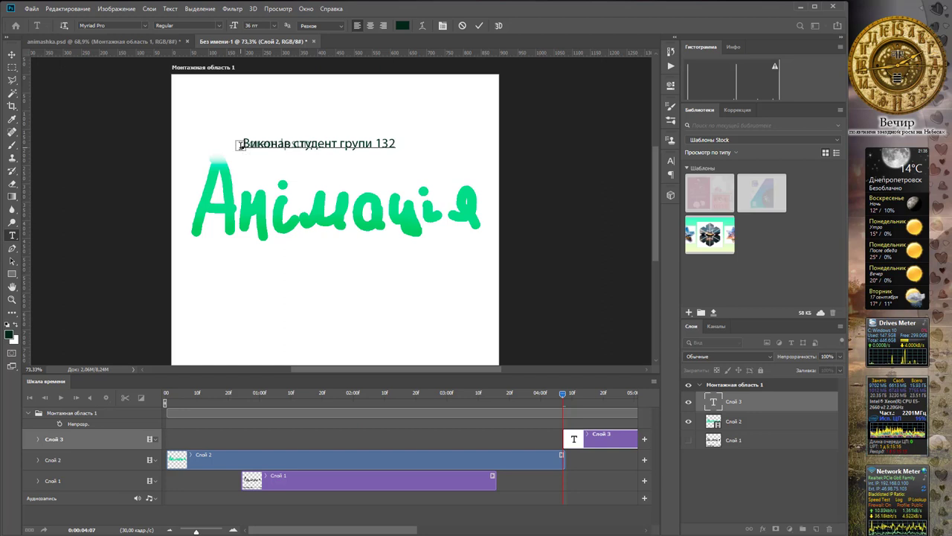
text(Іва)
key(BackSpace)
text(нова)
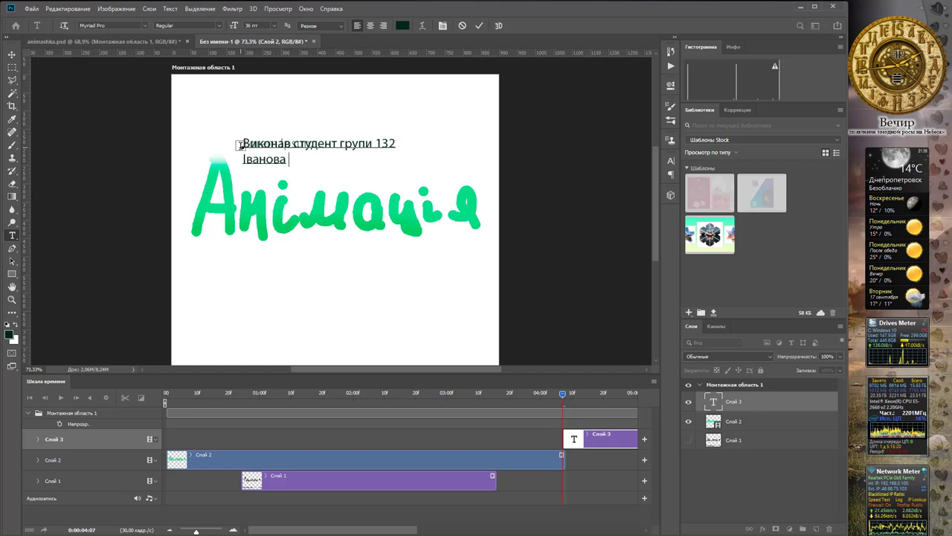
text( Ів)
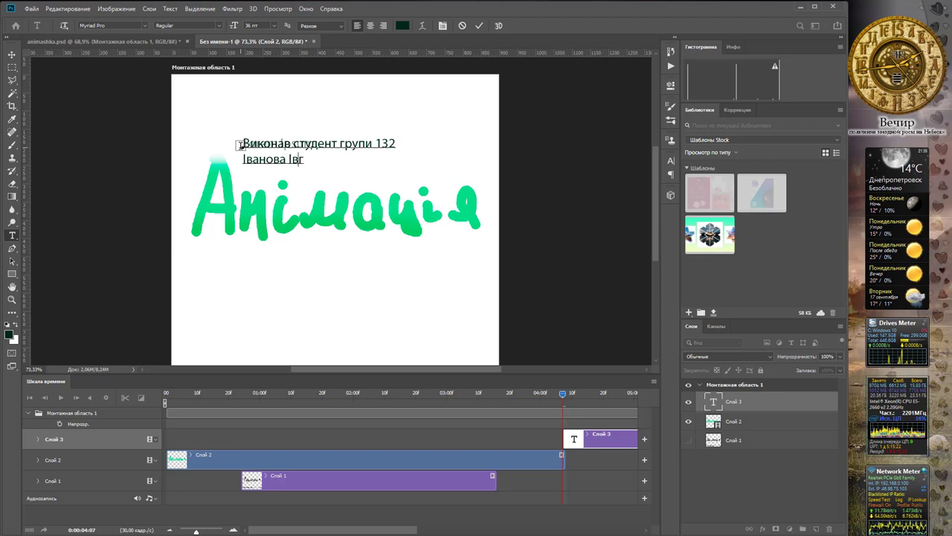
text(аш)
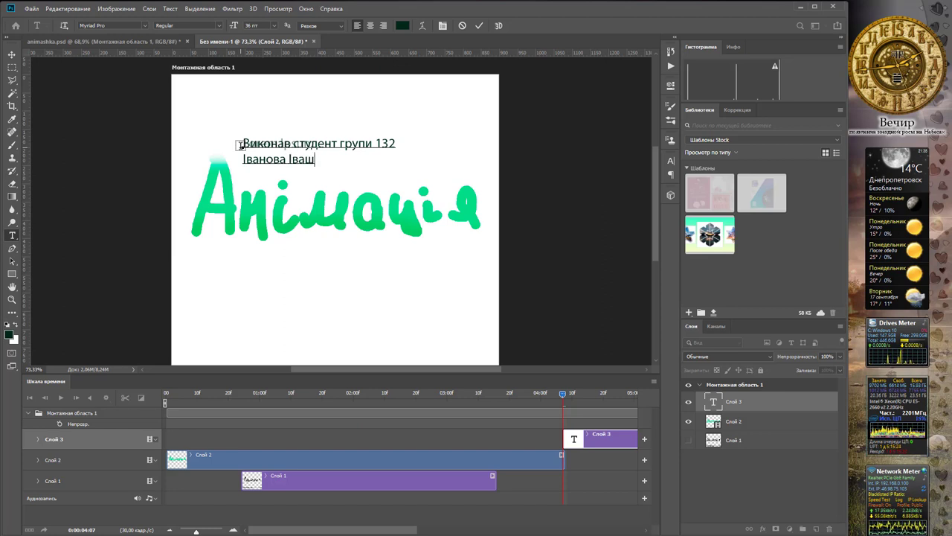
text(ечка)
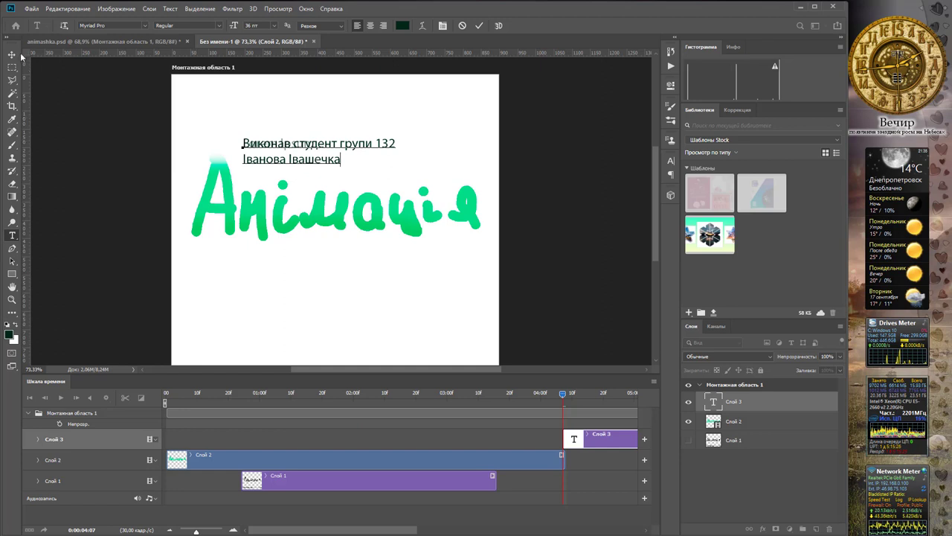
click(12, 54)
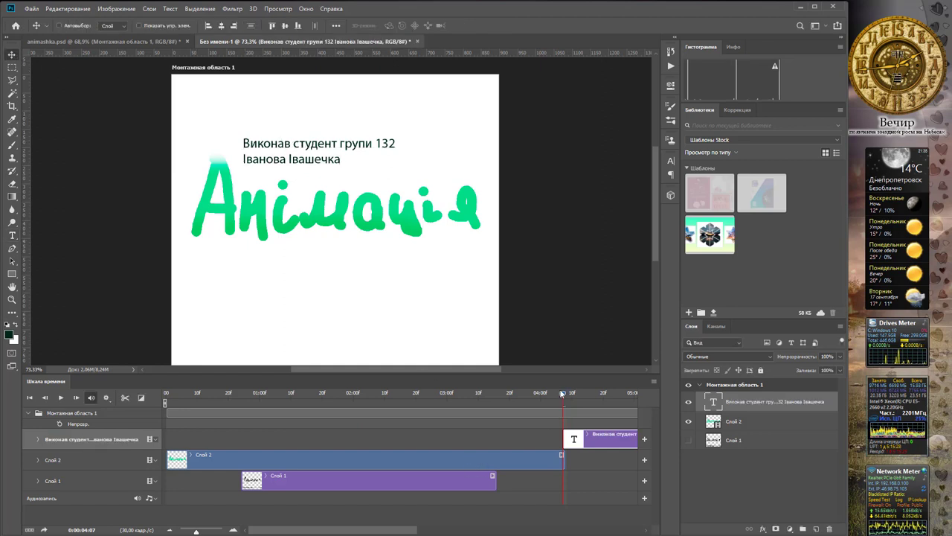
- Keyframe the credits text's position so it slides from off-canvas right onto the artboard
drag(562, 395, 563, 397)
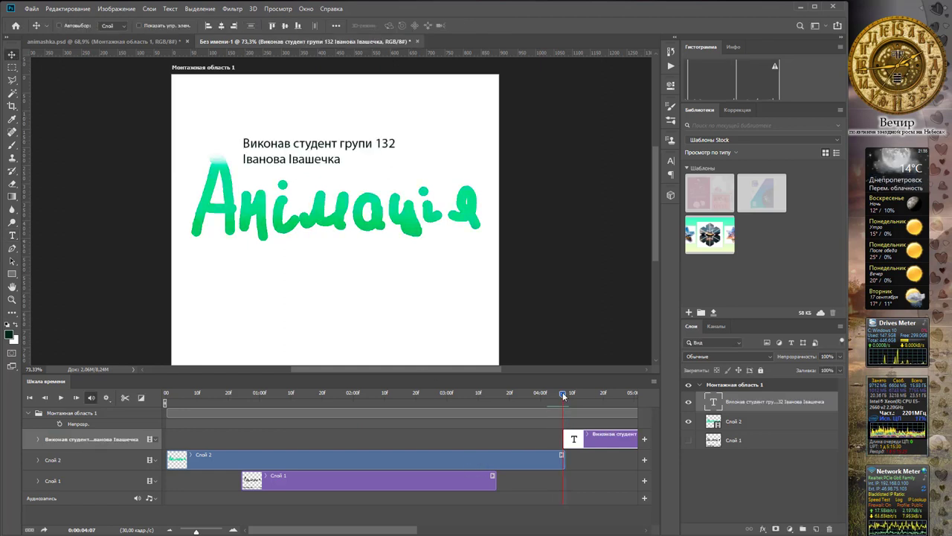
drag(387, 532, 459, 533)
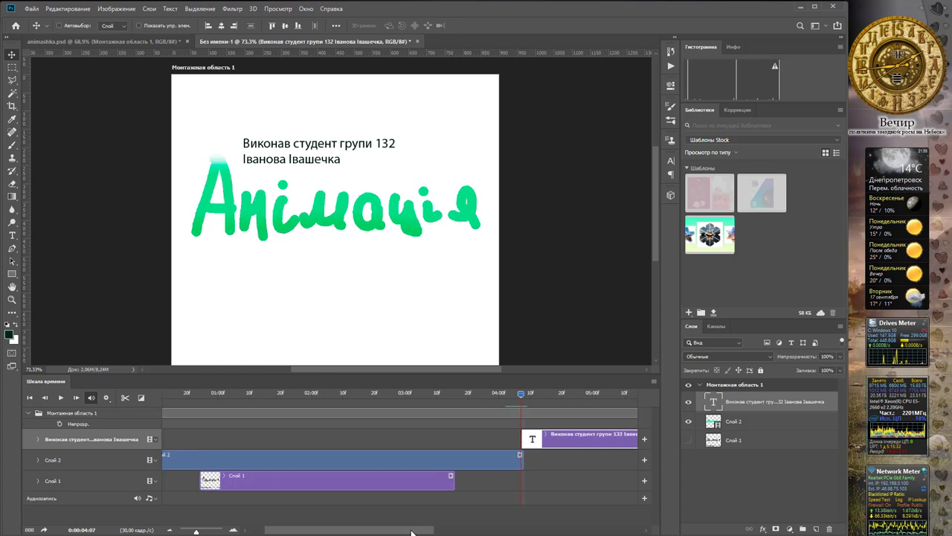
click(38, 439)
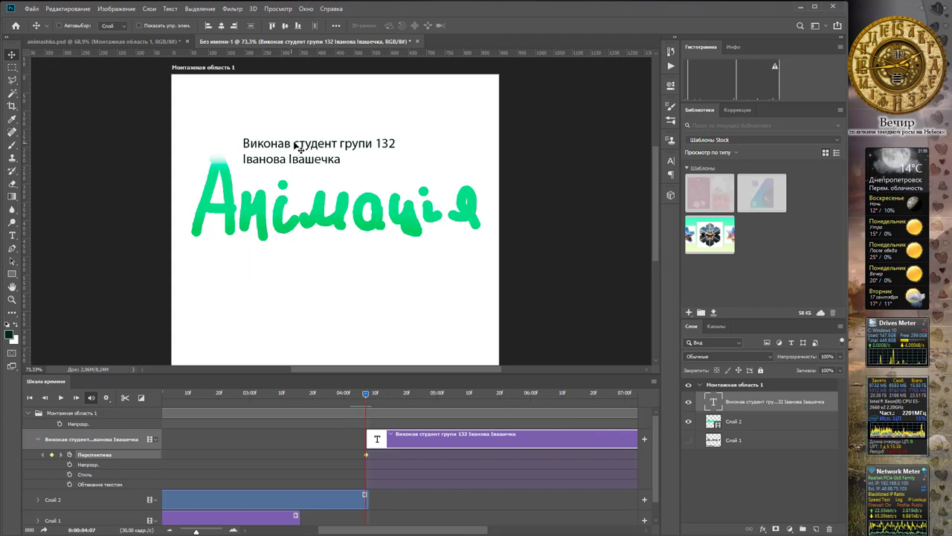
drag(296, 148, 554, 135)
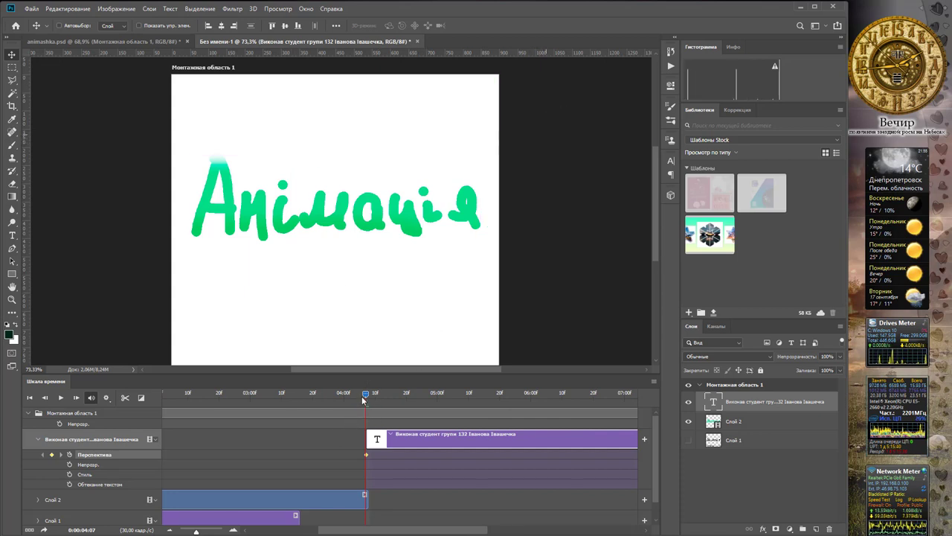
drag(366, 397, 393, 396)
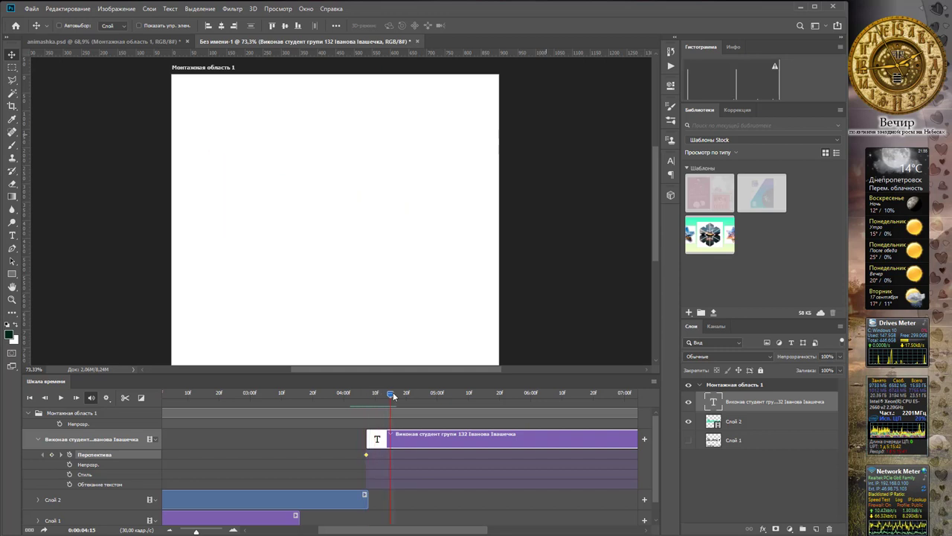
mouse_move(578, 167)
mouse_down()
mouse_move(311, 170)
mouse_move(338, 201)
mouse_up()
click(396, 395)
- Add further position keyframes up to about 05:20 and trim the credits clip to end at 06:03
click(437, 402)
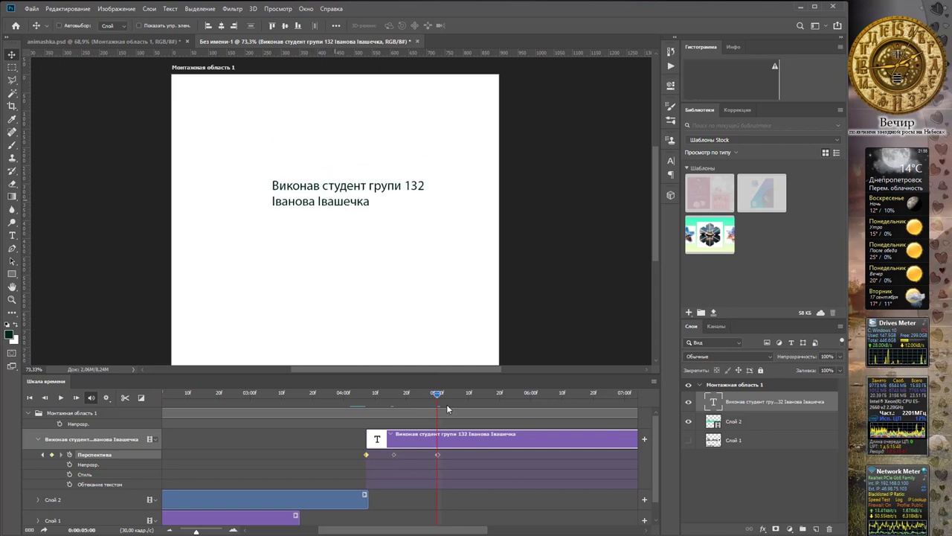
drag(437, 396, 497, 396)
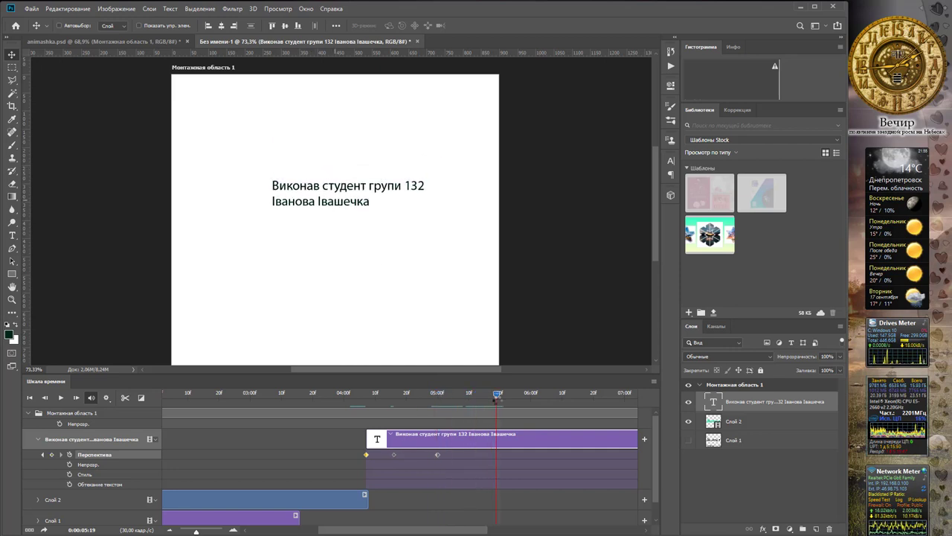
click(52, 455)
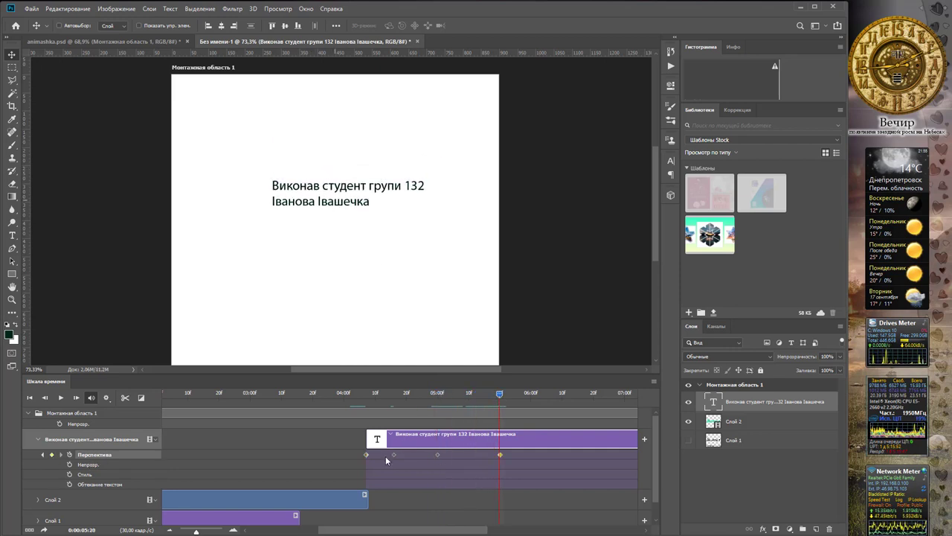
drag(435, 532, 525, 533)
drag(524, 441, 259, 439)
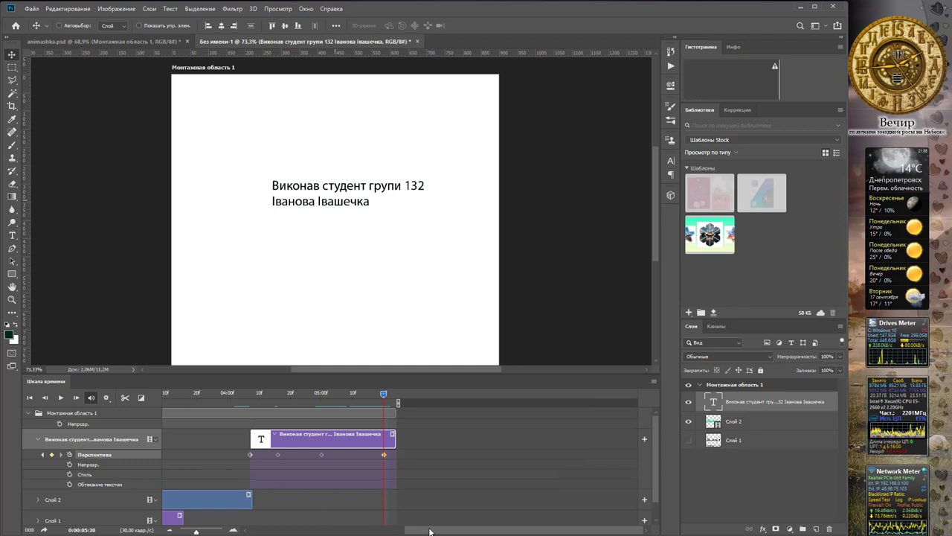
drag(430, 531, 199, 531)
click(61, 398)
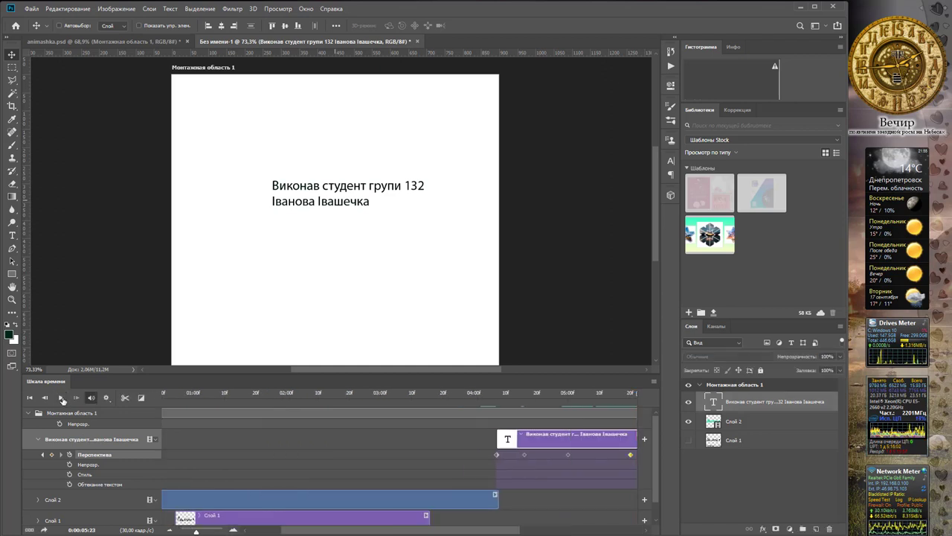
- Play the full animation through to 0:00:05:23, then bring up File > Export
click(61, 398)
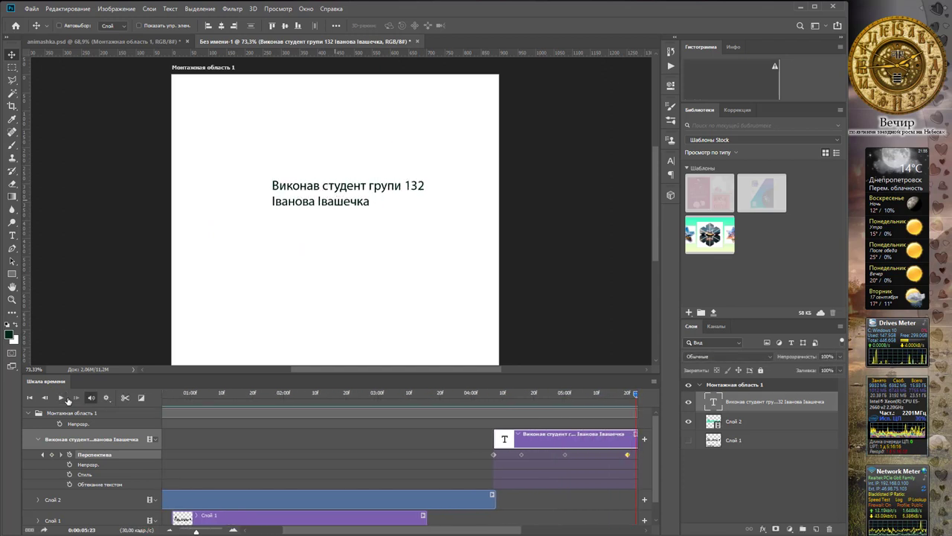
click(32, 9)
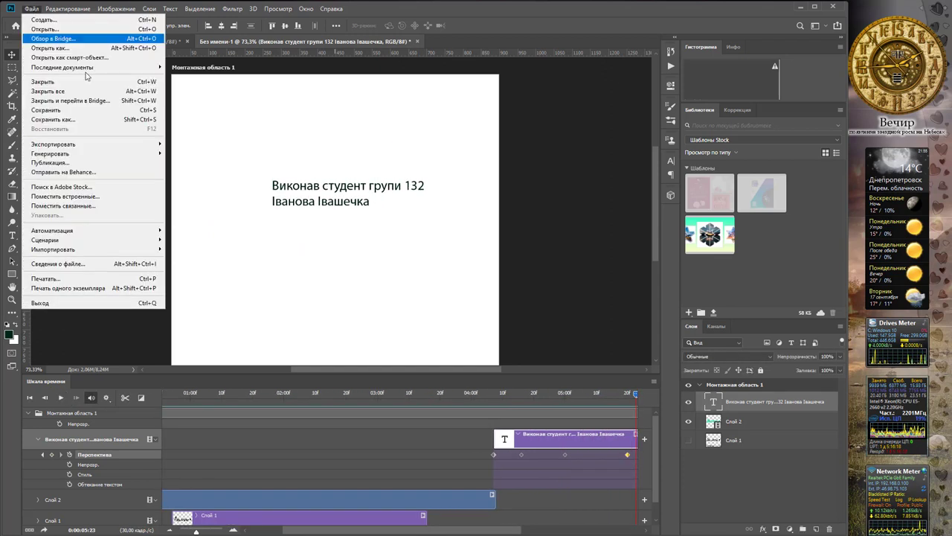
mouse_move(54, 144)
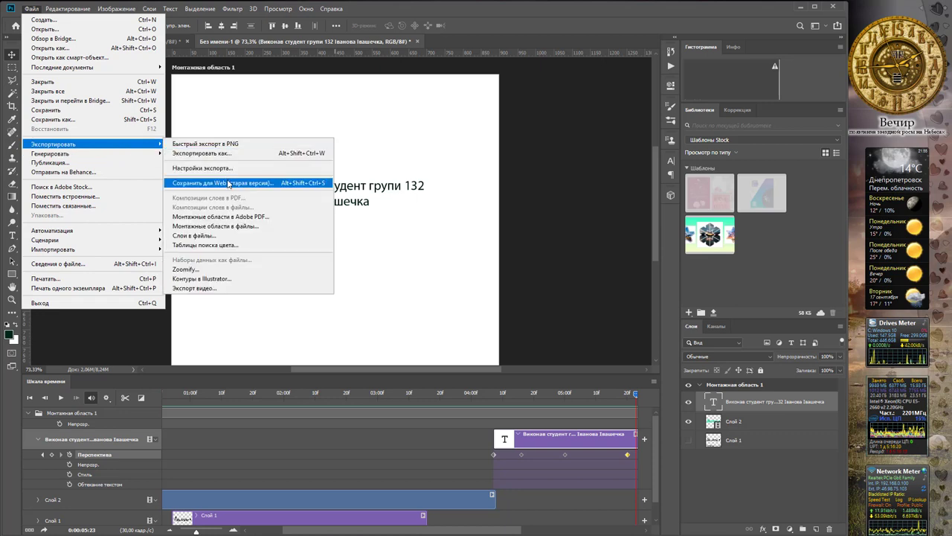
- Export the animation through Save for Web as the 900×800 GIF '2.gif' in desktop folder 1
click(231, 185)
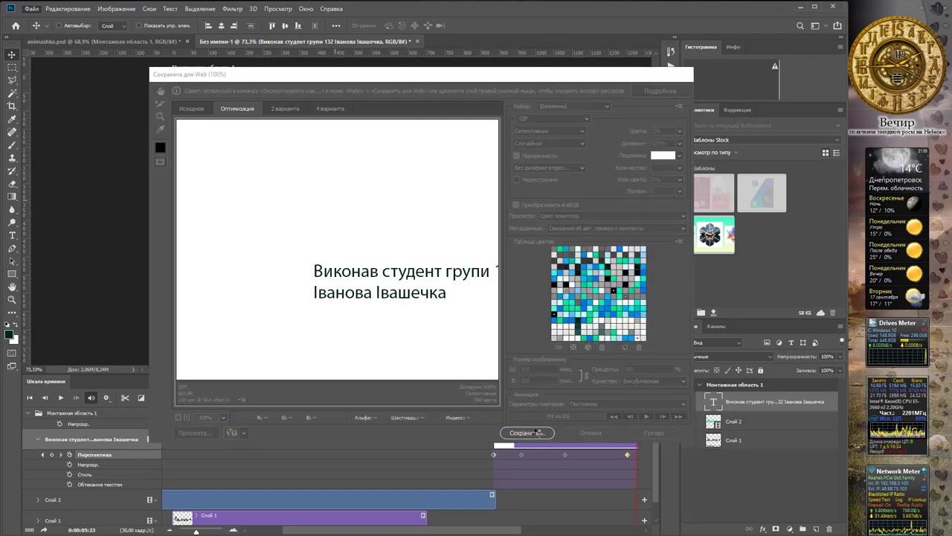
click(535, 432)
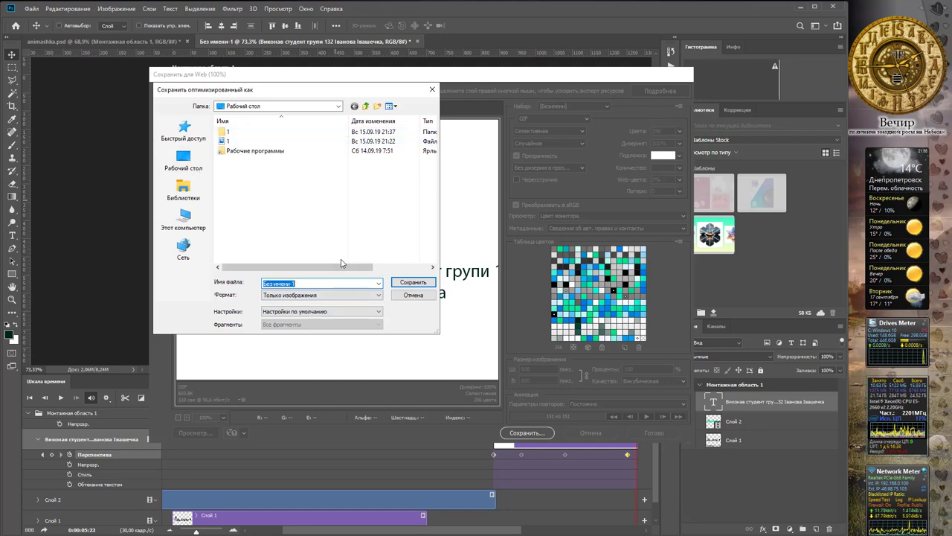
text(2)
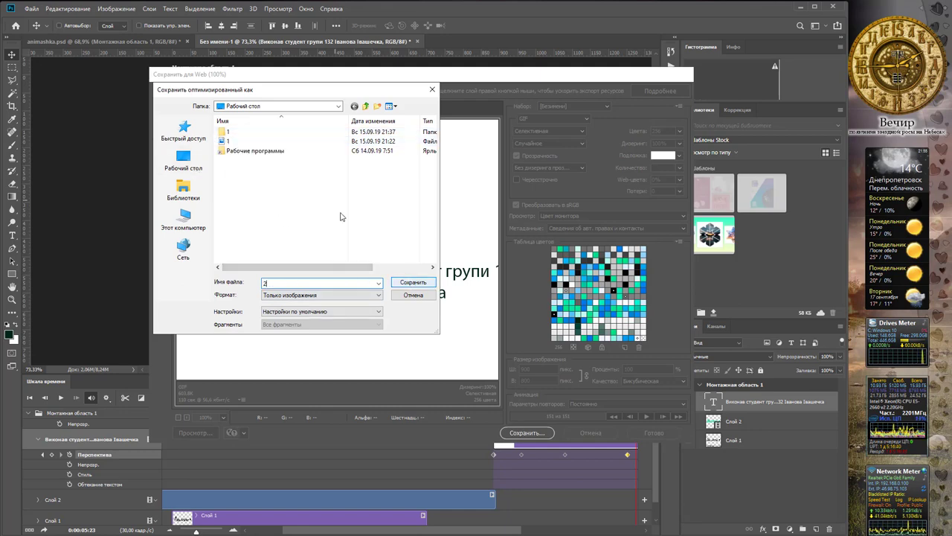
click(230, 120)
double_click(235, 151)
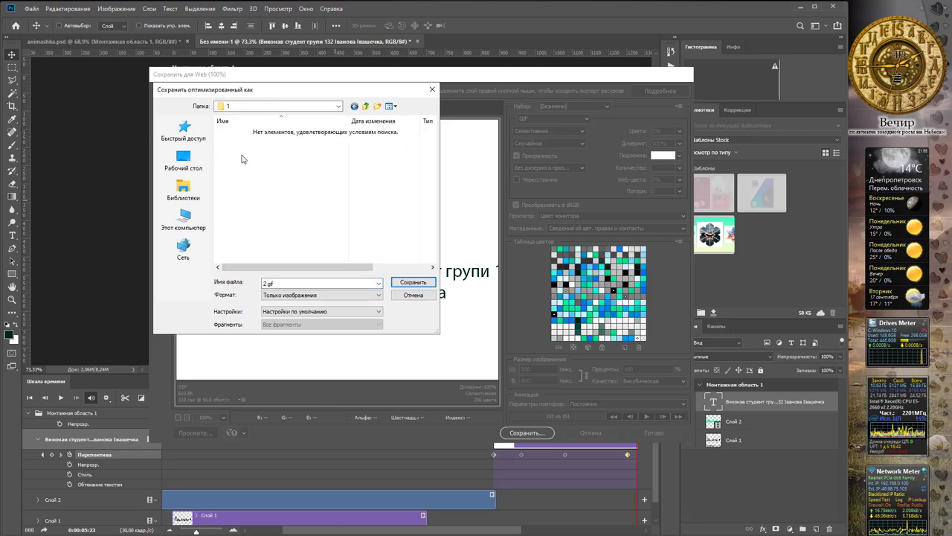
click(394, 283)
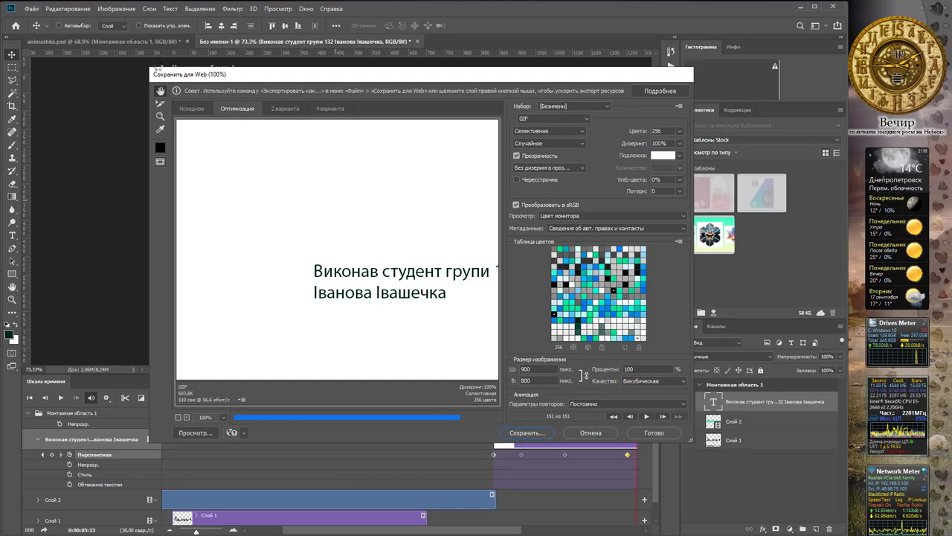
click(31, 8)
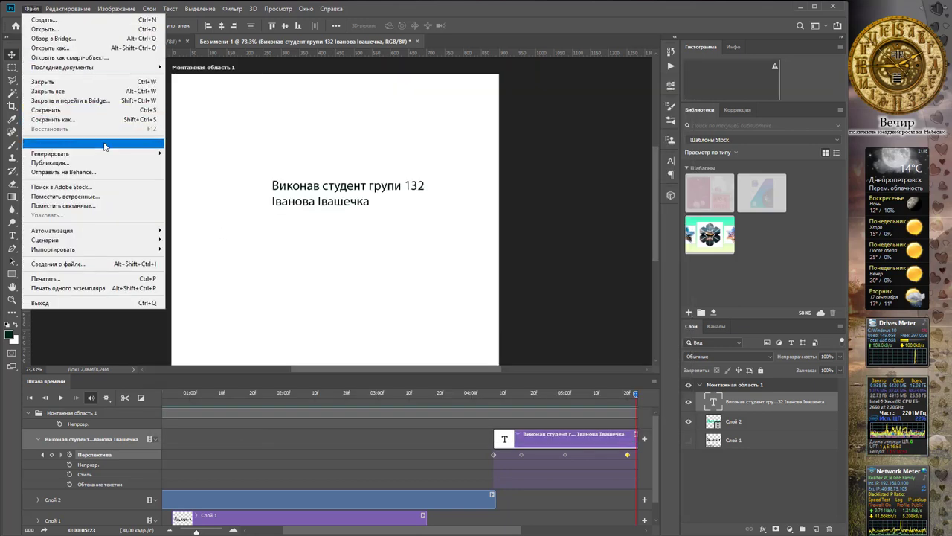
- Render the animation as an H.264 High Quality video named '2' into desktop folder 1
mouse_move(93, 144)
click(227, 289)
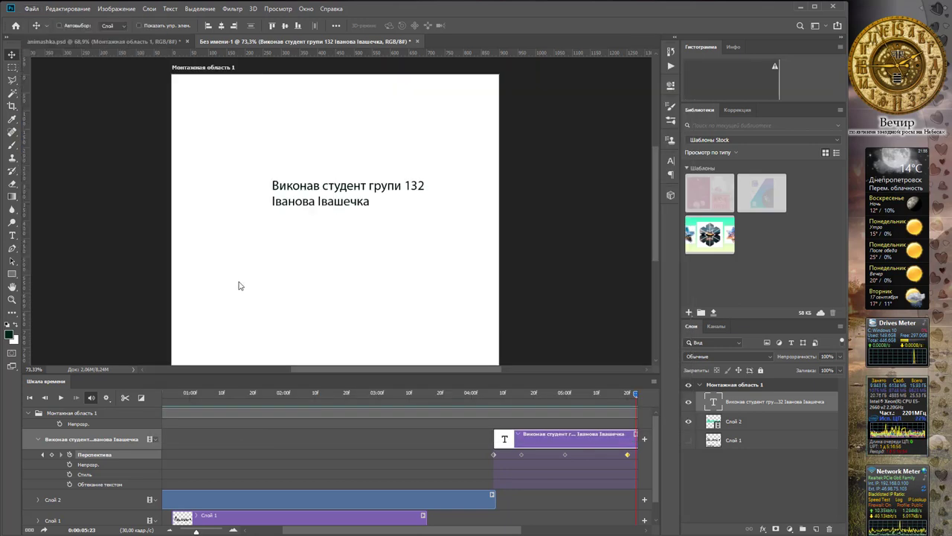
text(2)
click(263, 152)
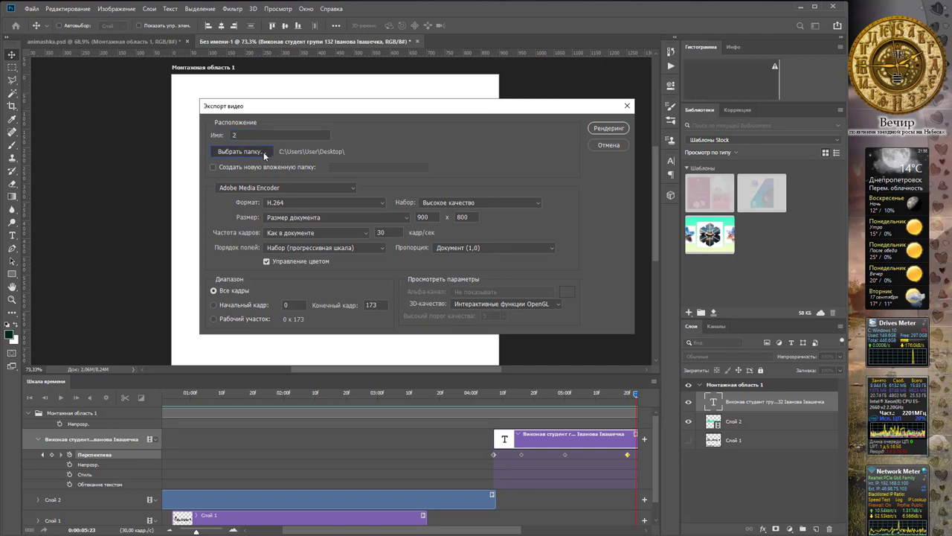
double_click(300, 182)
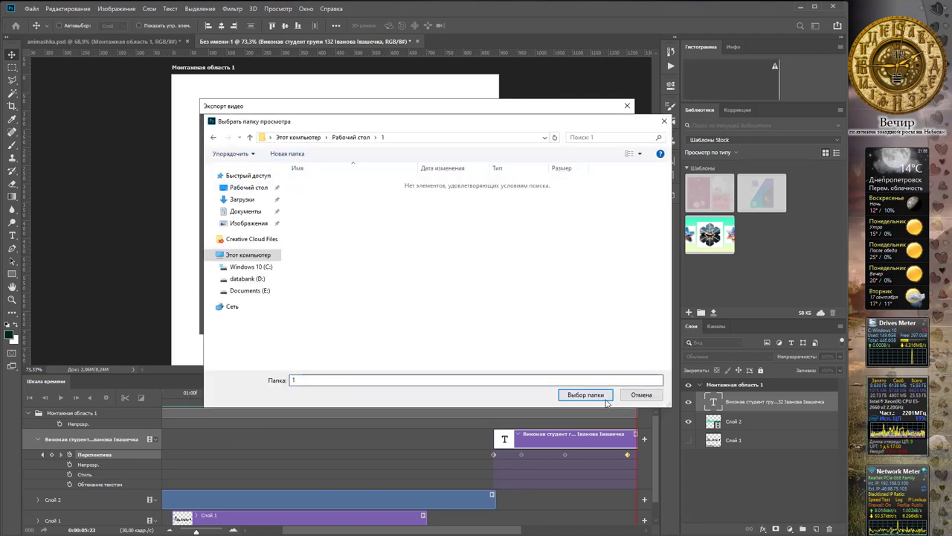
click(595, 396)
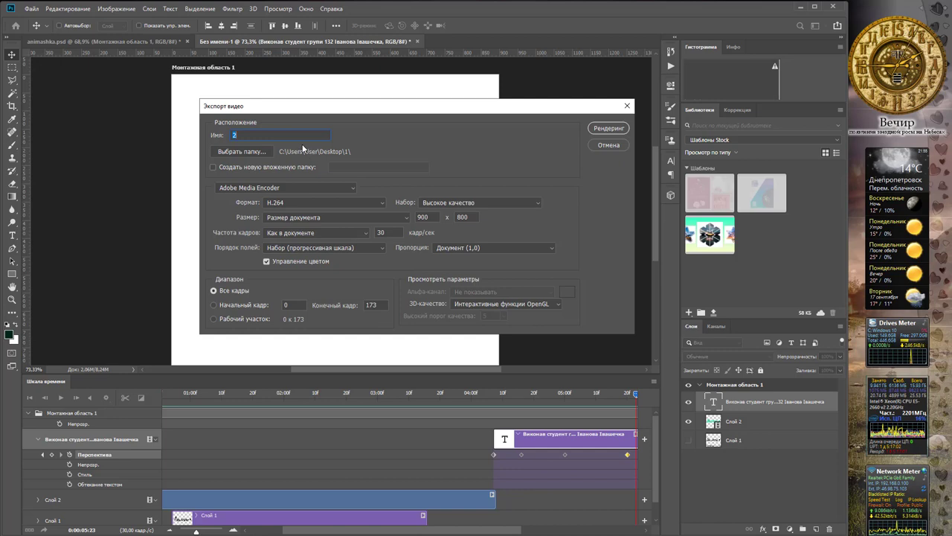
click(603, 133)
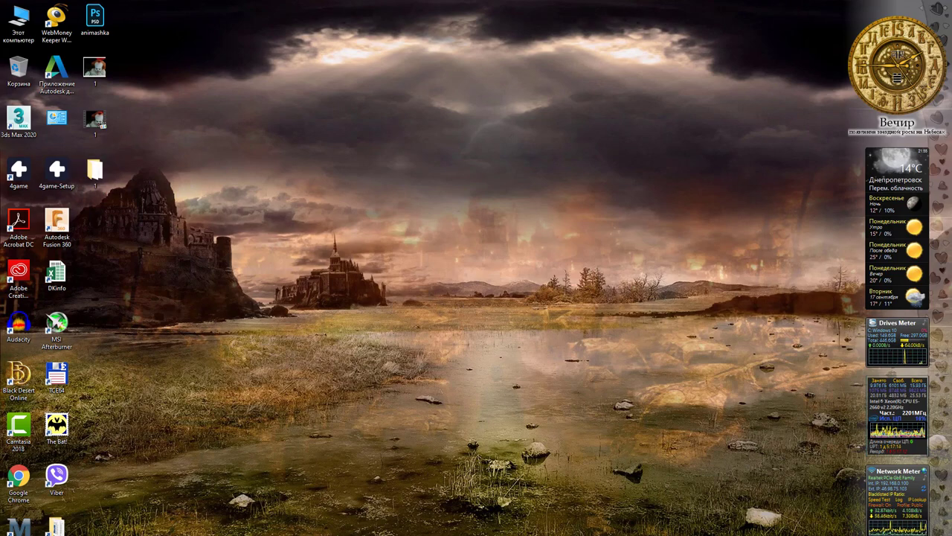
- Preview the exported 2.mp4 from desktop folder 1 in Media Player Classic, then close the player
double_click(94, 170)
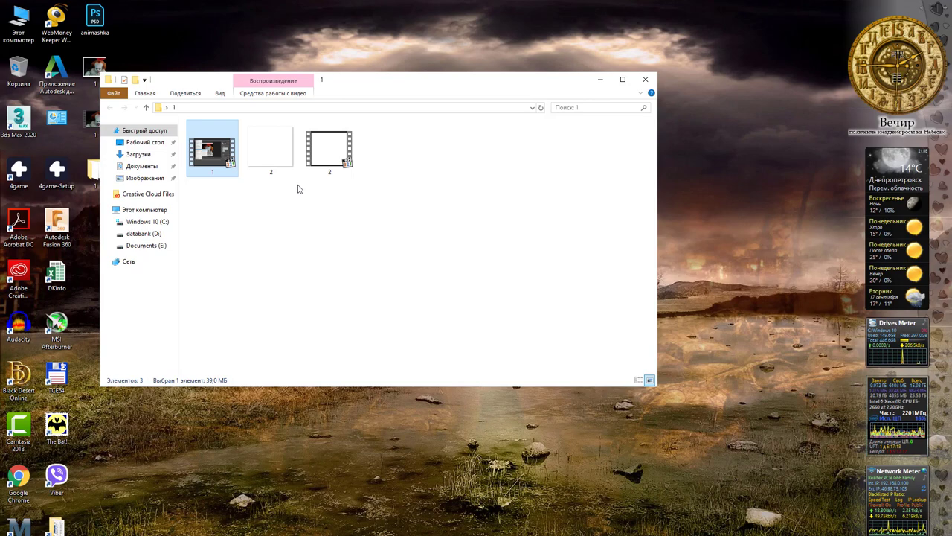
double_click(323, 155)
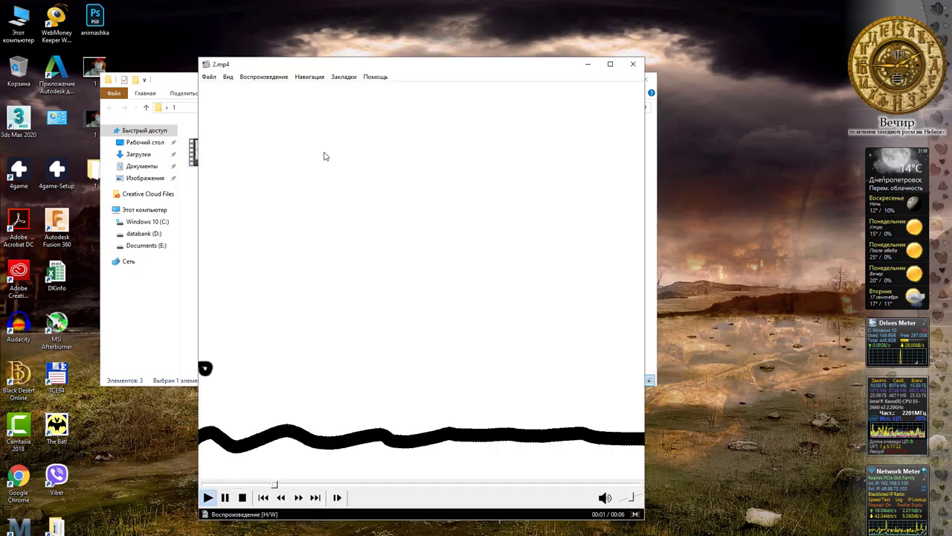
drag(399, 67, 402, 38)
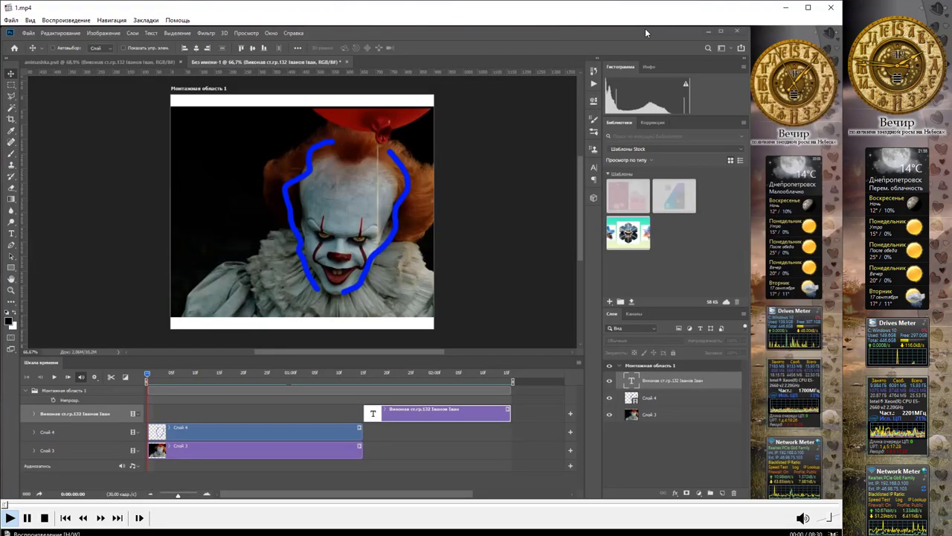
key(alt+F4)
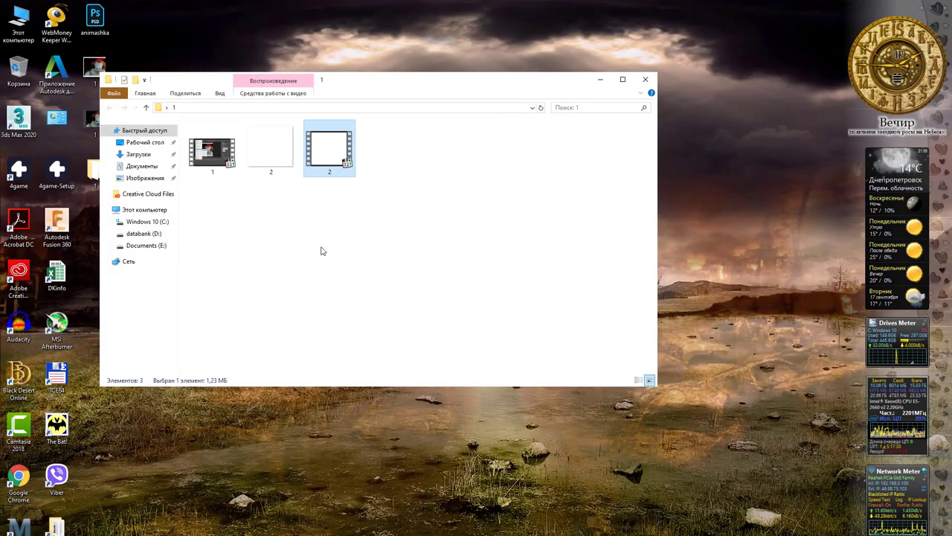